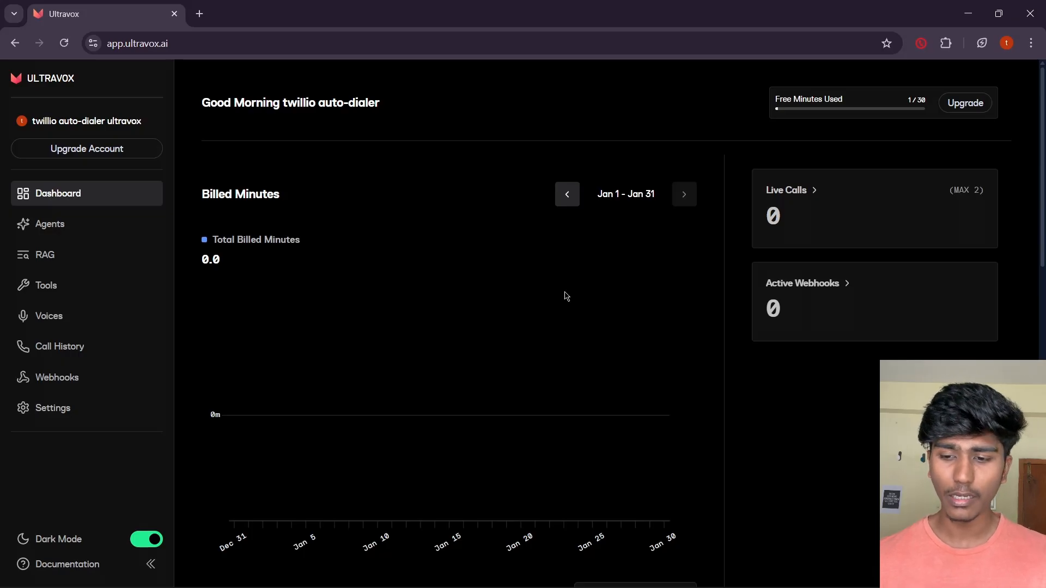
# Start a new blank agent from the Agents list.
pyautogui.click(77, 226)
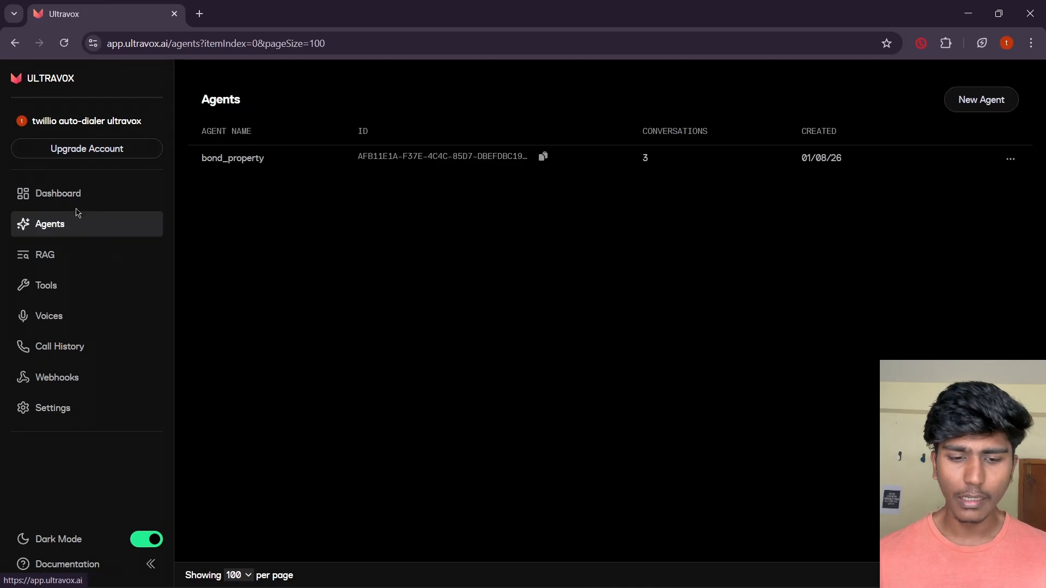
pyautogui.click(995, 100)
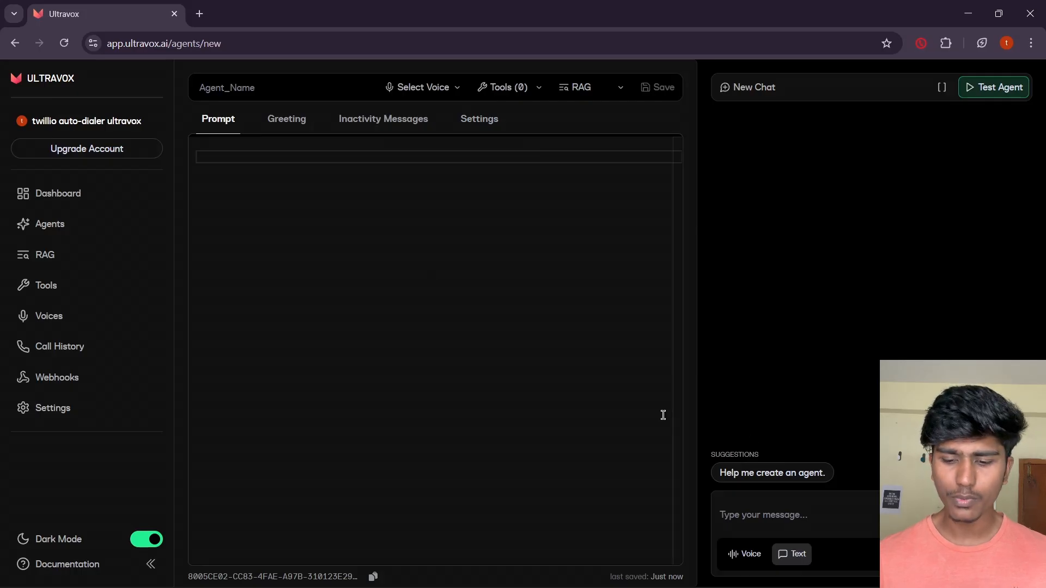
# Search Google in a separate browser tab for "plumbing business usa" and open the Keystone Plumbing website from the results.
pyautogui.click(200, 14)
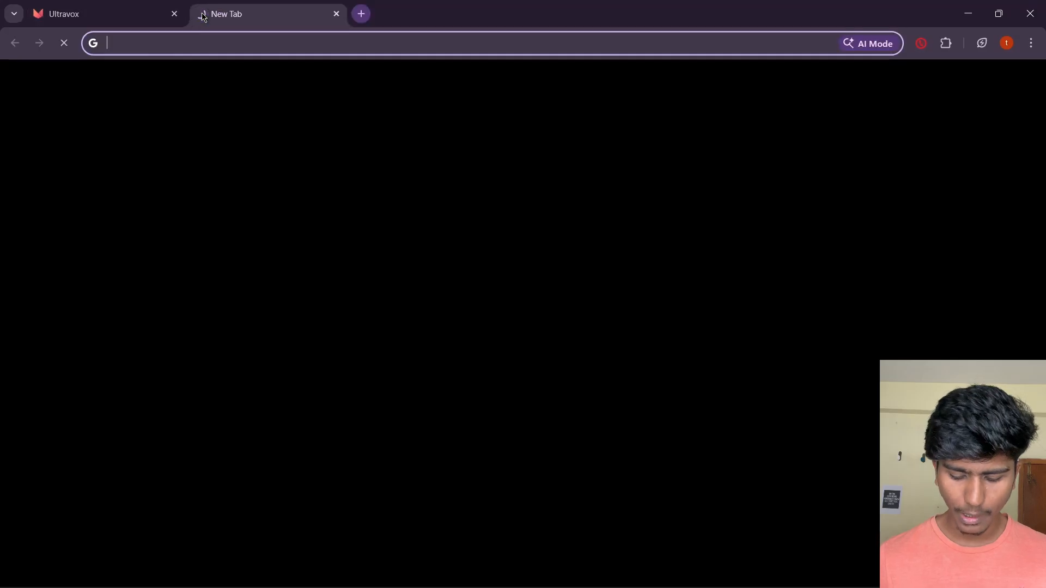
pyautogui.write('plu')
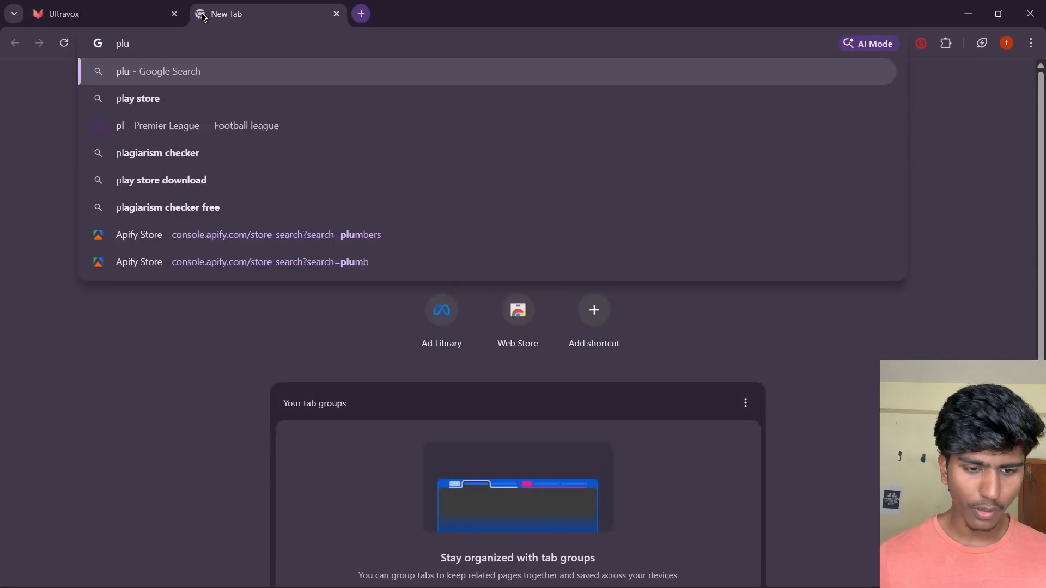
pyautogui.write('mbin')
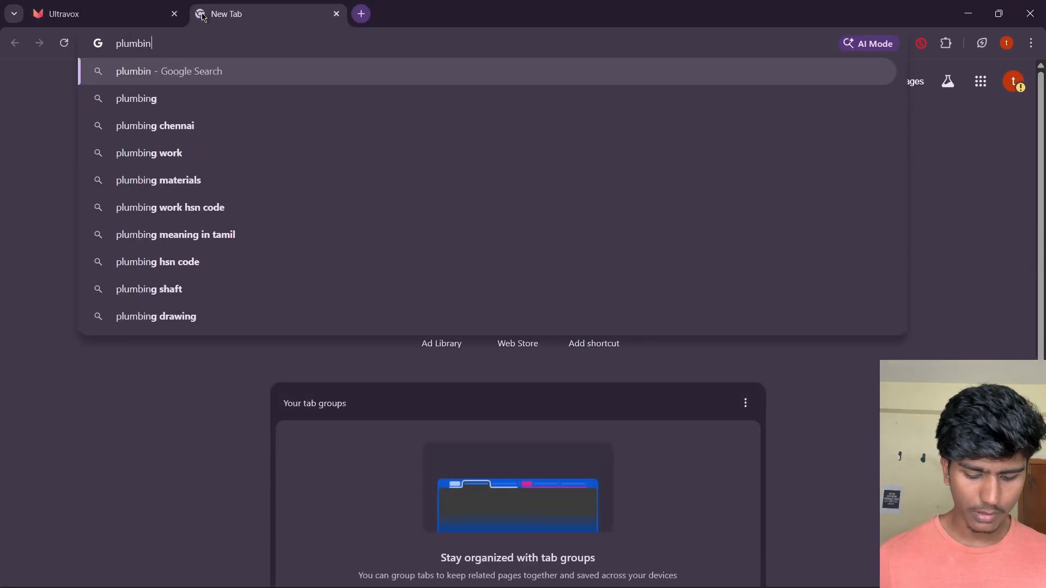
pyautogui.write('g ser')
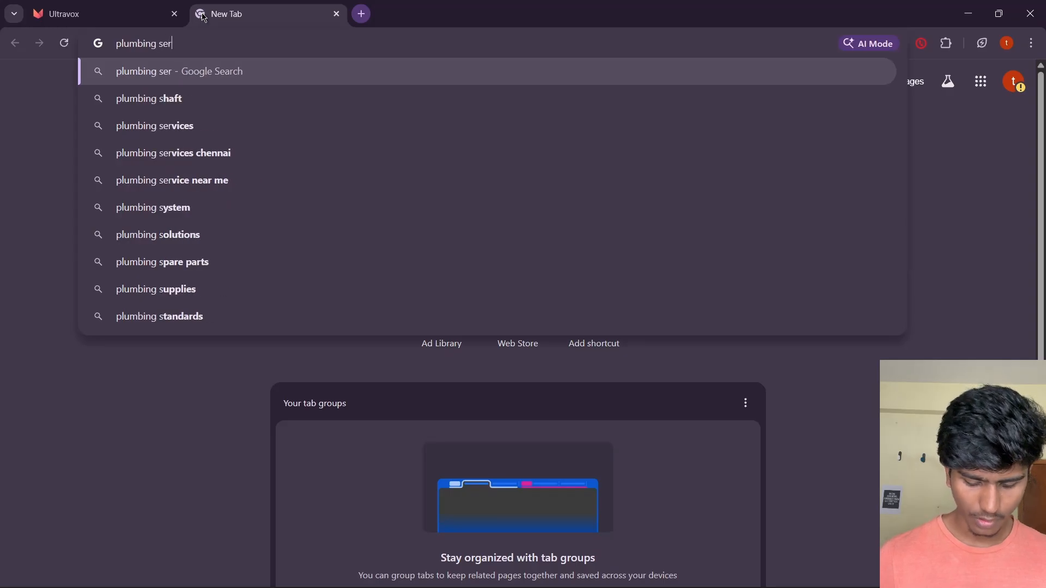
pyautogui.press('BackSpace')
pyautogui.press('BackSpace')
pyautogui.press('BackSpace')
pyautogui.write('busines')
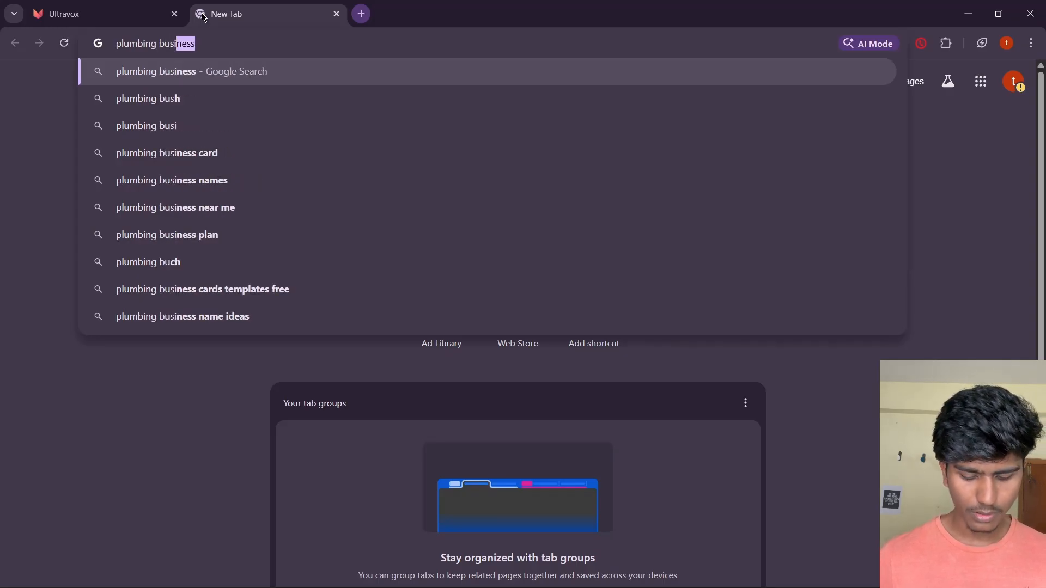
pyautogui.write('s usa')
pyautogui.press('Return')
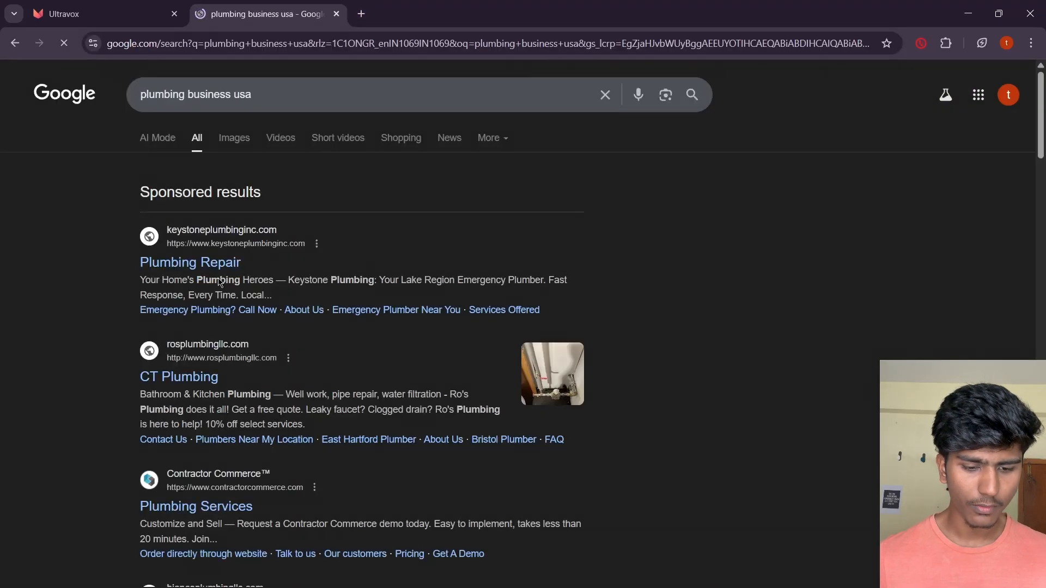
pyautogui.click(217, 263)
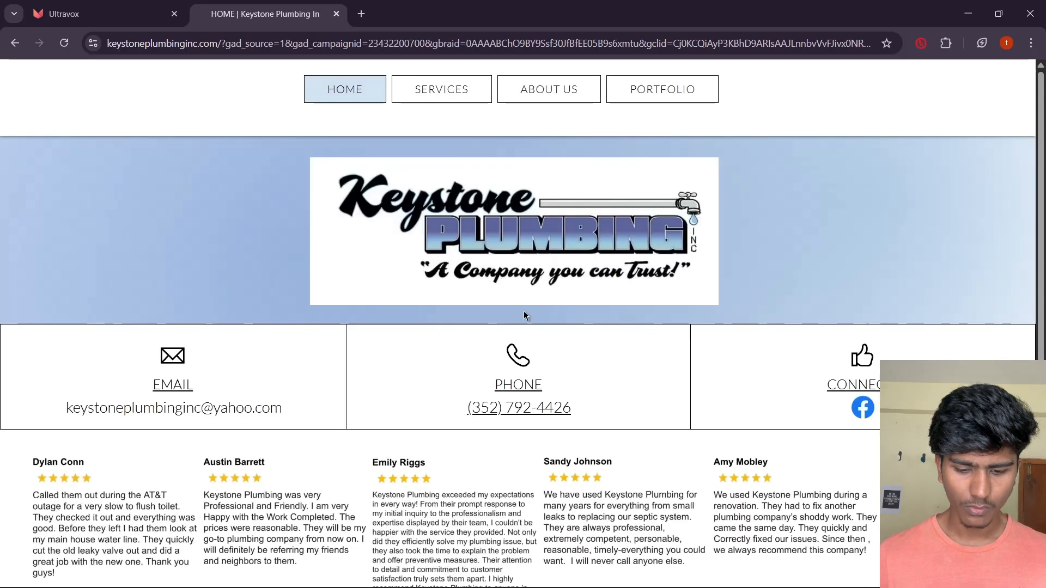
# Review the Keystone Plumbing site's home, Services and About Us pages for business information.
pyautogui.scroll(-5, 525, 314)
pyautogui.scroll(5, 524, 315)
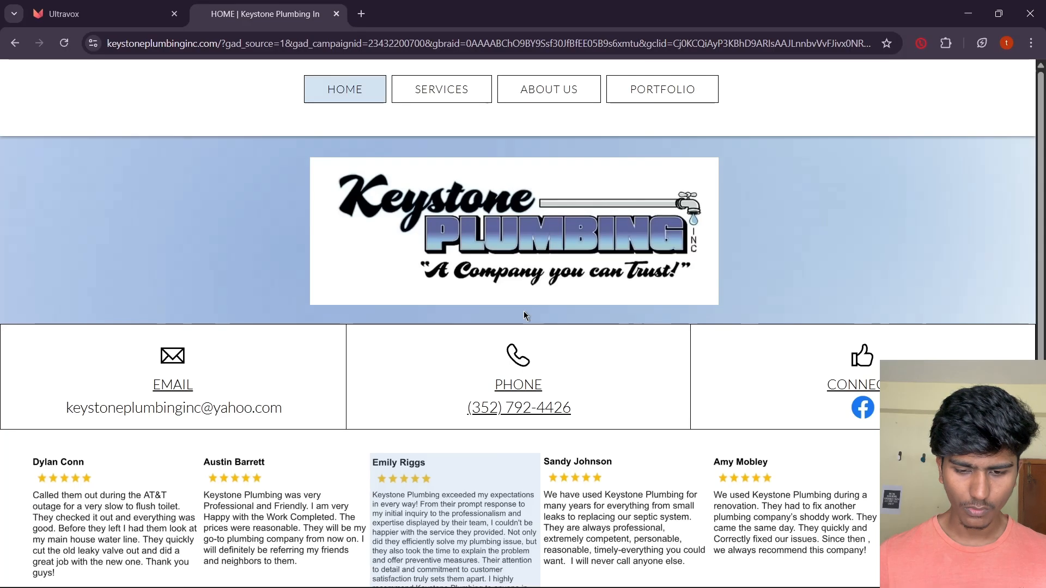
pyautogui.click(454, 89)
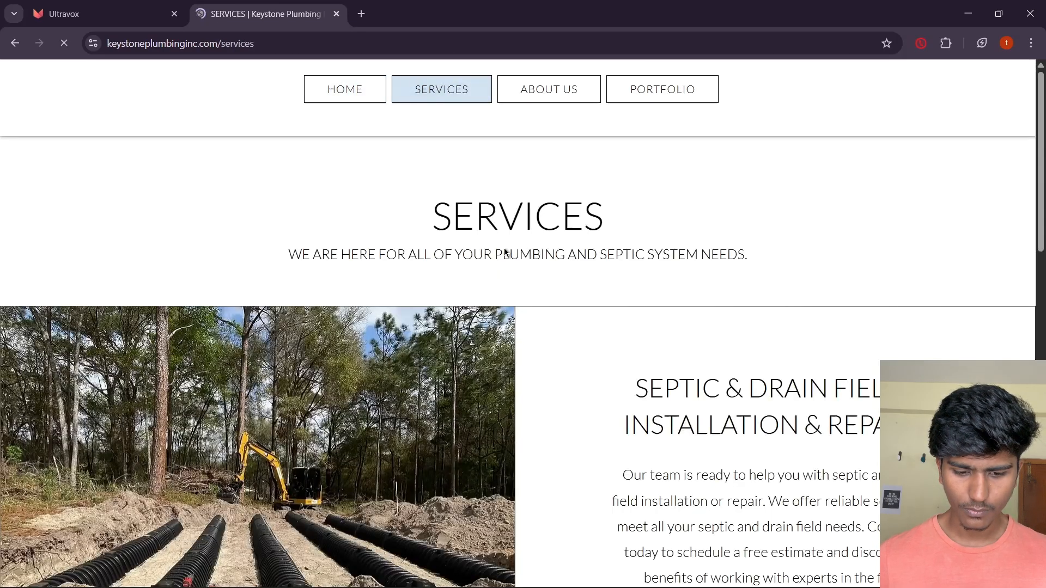
pyautogui.scroll(-10, 505, 252)
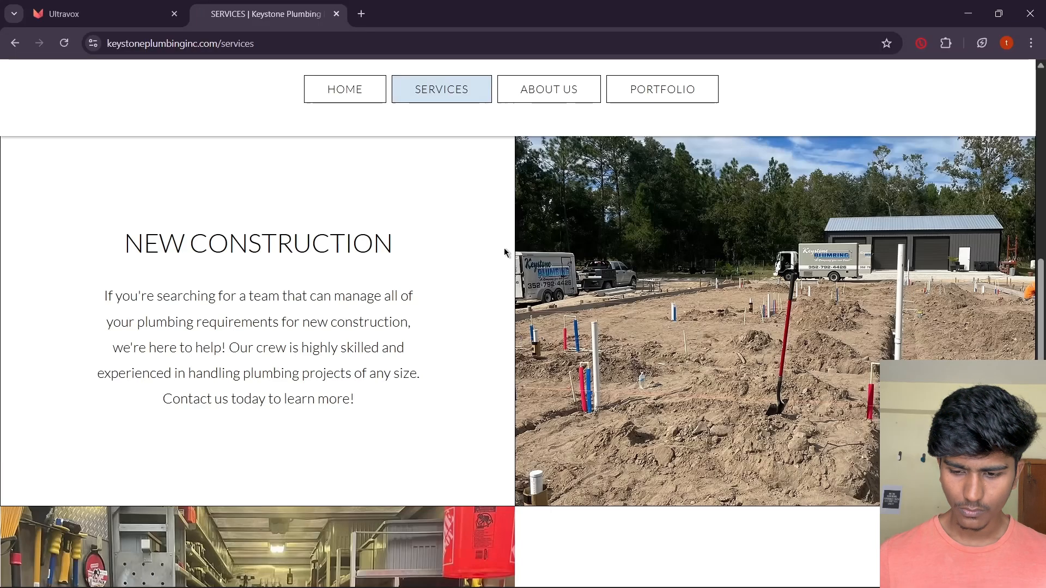
pyautogui.scroll(-7, 505, 252)
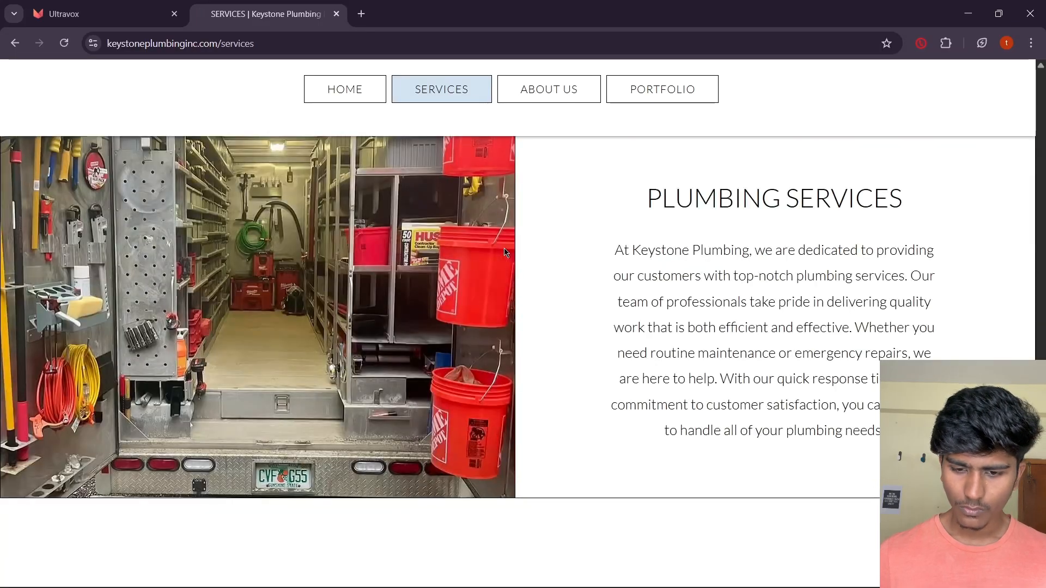
pyautogui.scroll(15, 505, 252)
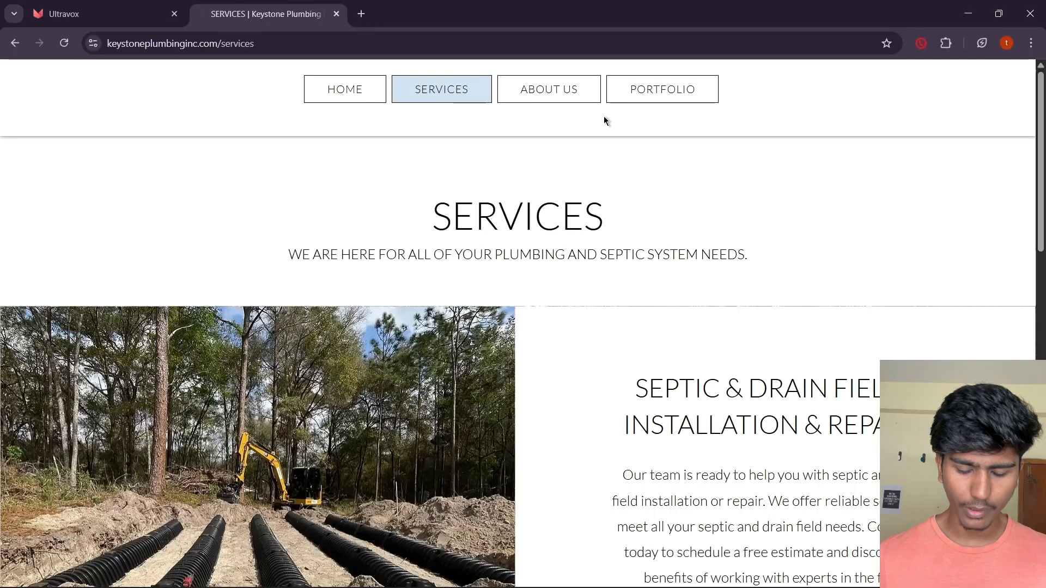
pyautogui.click(548, 89)
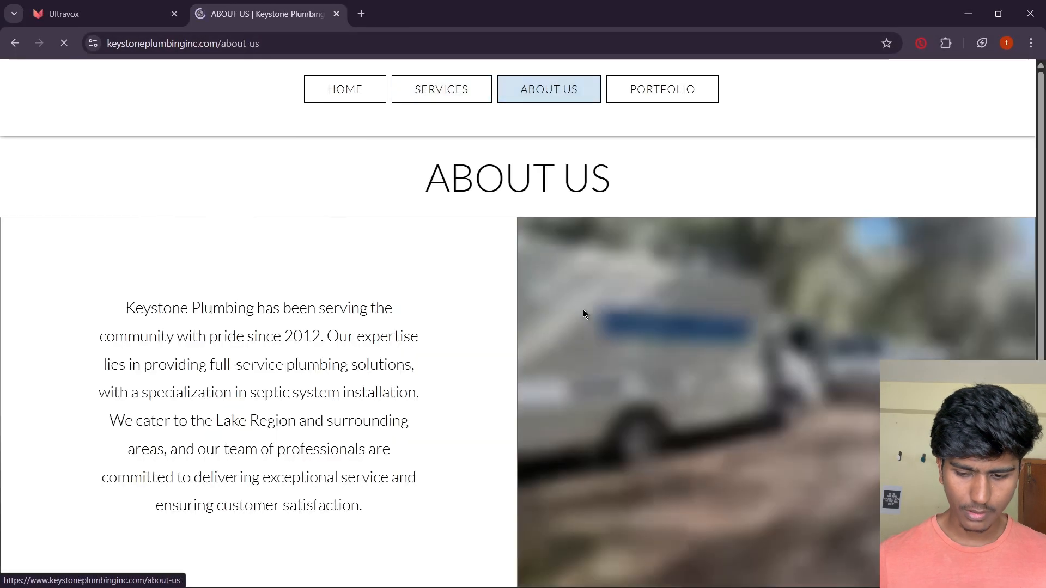
pyautogui.scroll(-2, 582, 313)
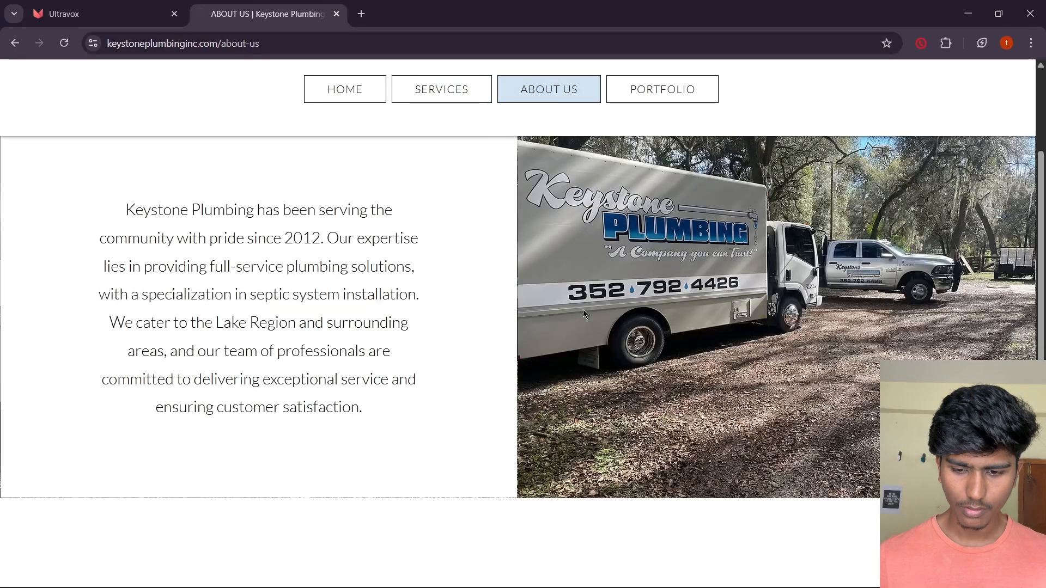
pyautogui.scroll(2, 582, 314)
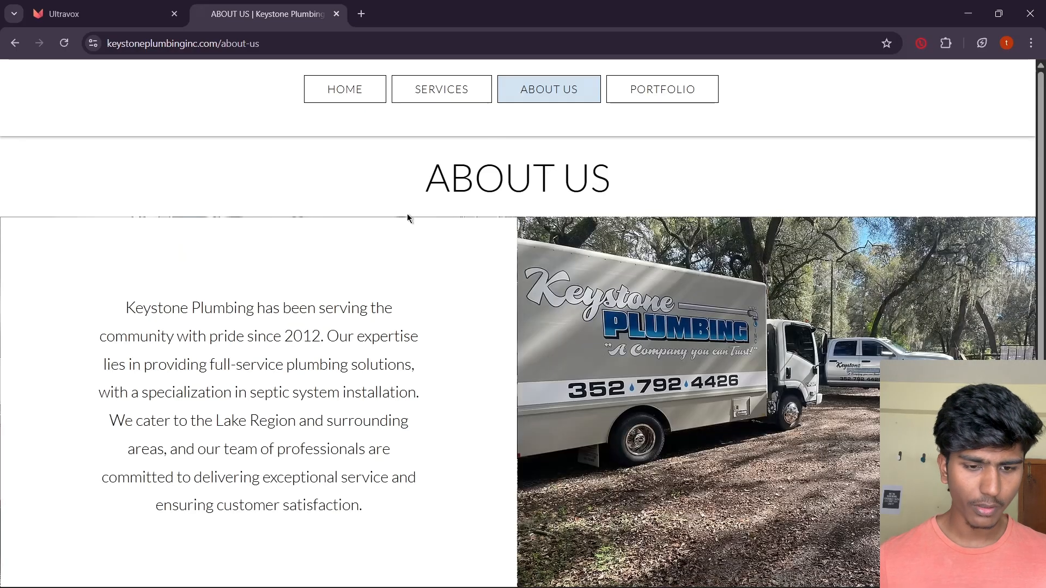
# Return to Ultravox and, while adding a new RAG source, create a collection named "knowledge base".
pyautogui.click(141, 9)
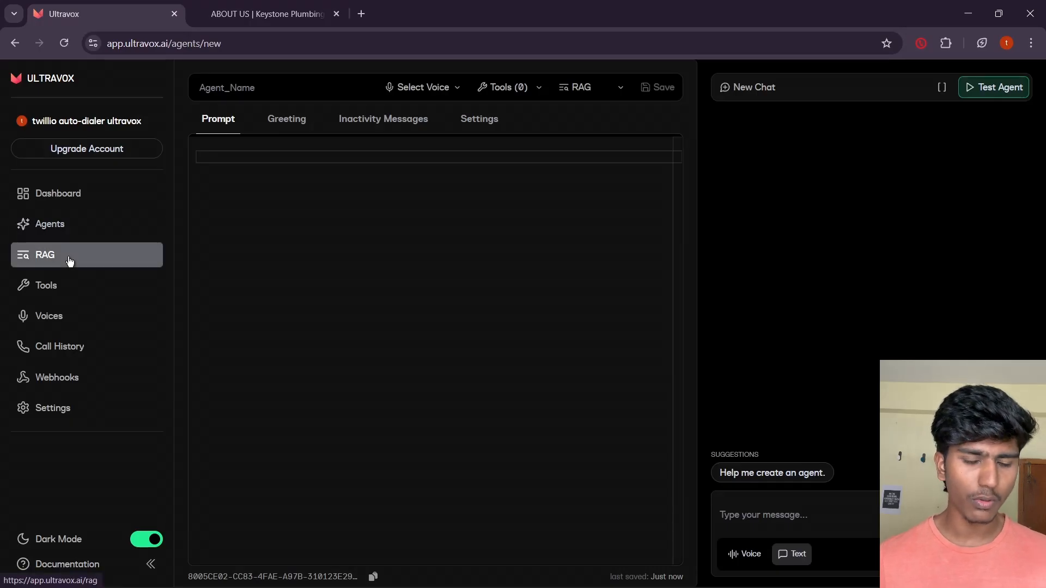
pyautogui.click(69, 261)
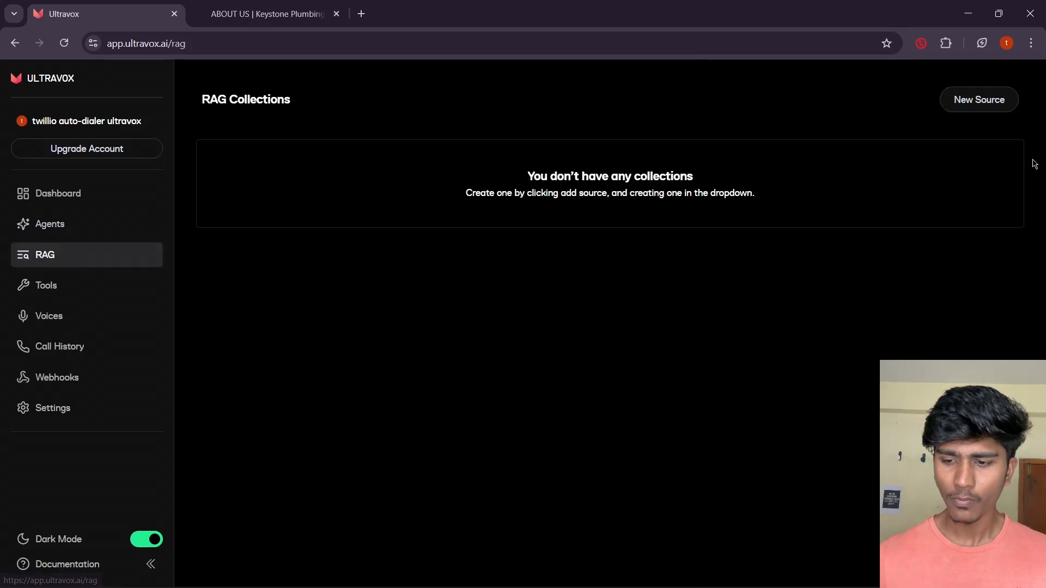
pyautogui.click(997, 107)
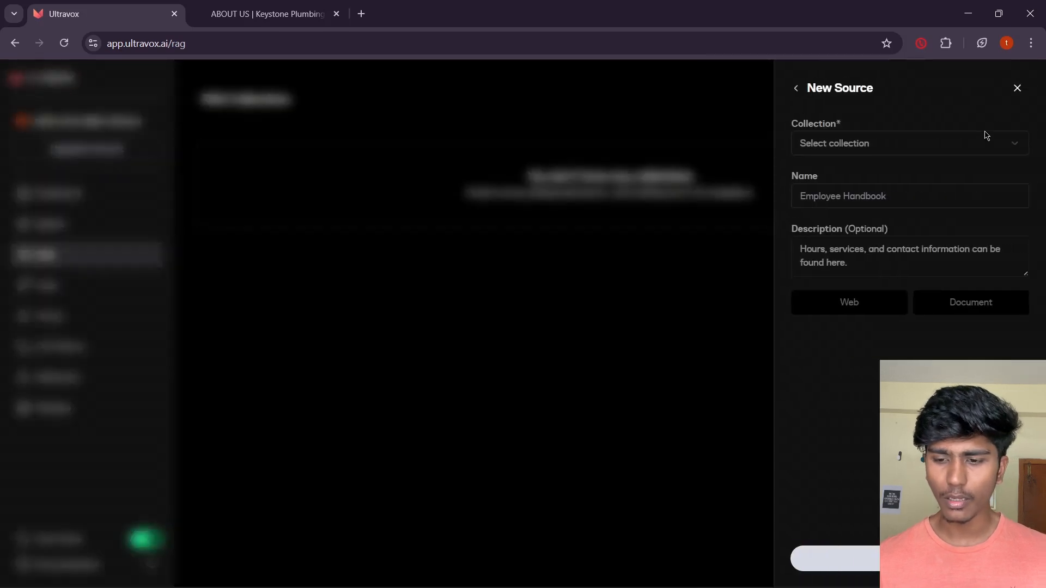
pyautogui.click(946, 155)
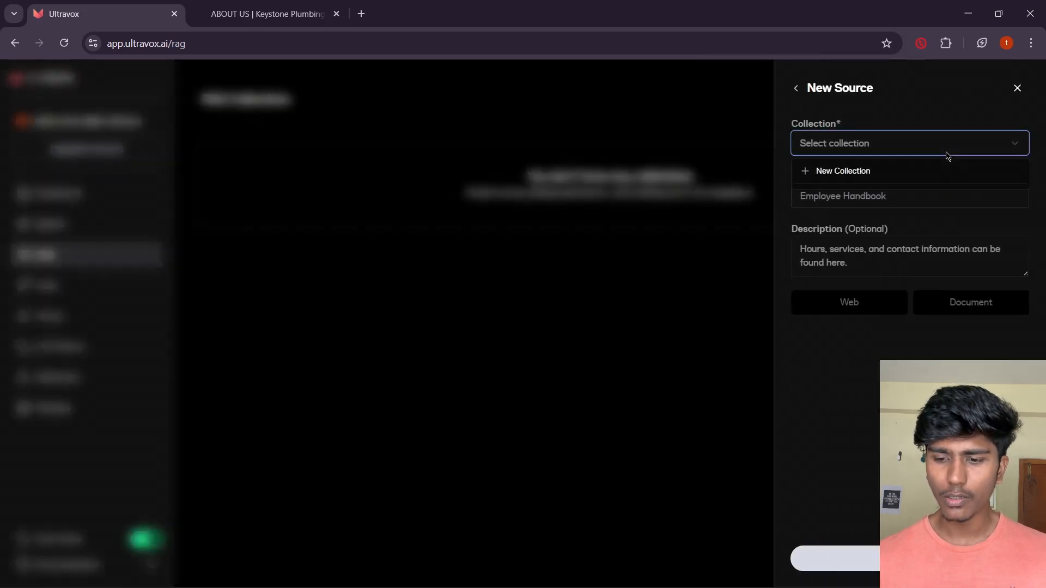
pyautogui.click(862, 172)
pyautogui.click(843, 141)
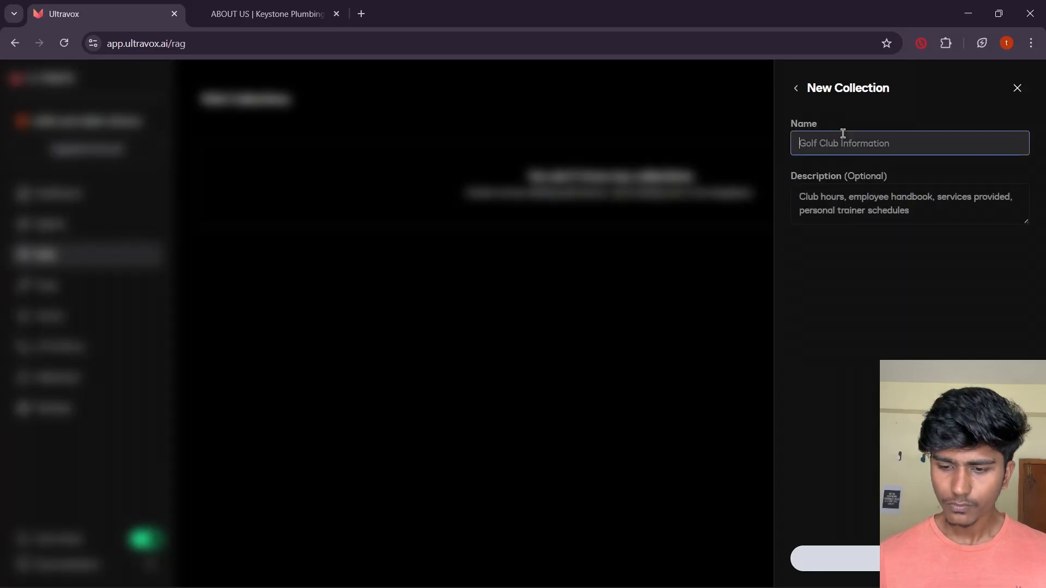
pyautogui.write('know')
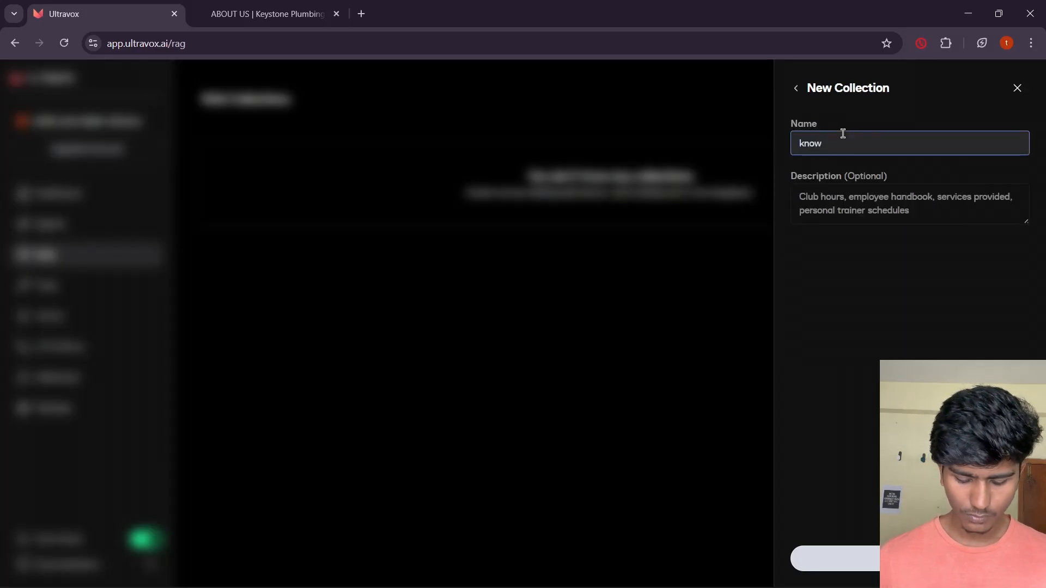
pyautogui.write('ledge base')
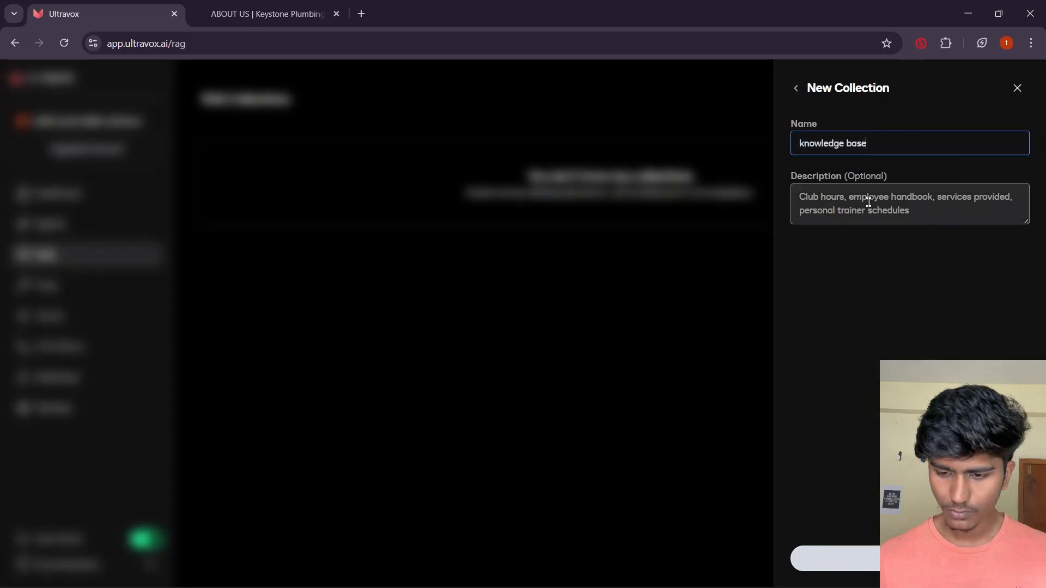
pyautogui.click(909, 559)
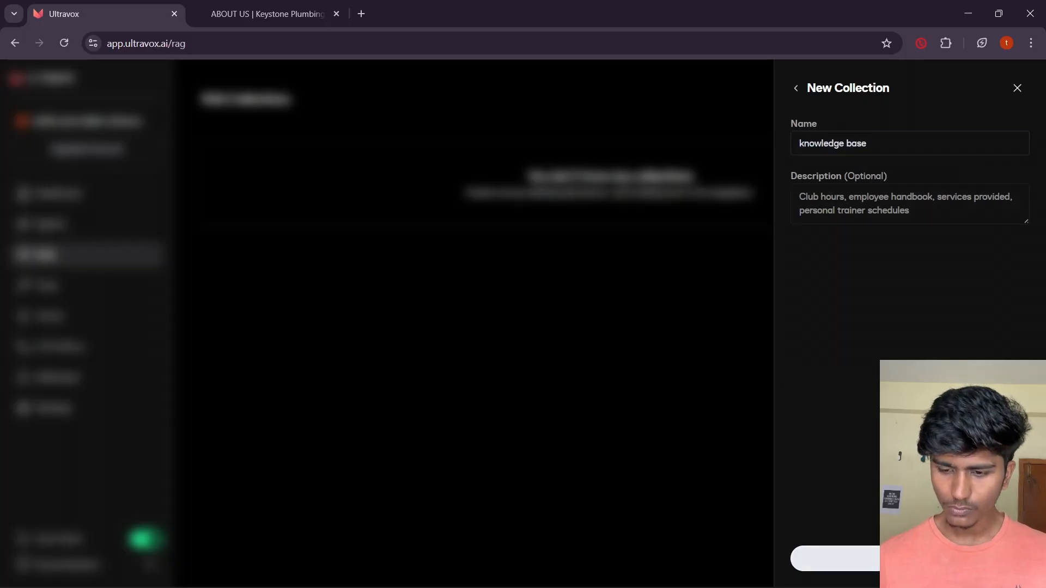
# Name the new source "Plumbing", set its type to Web and increase the crawl depth.
pyautogui.click(884, 200)
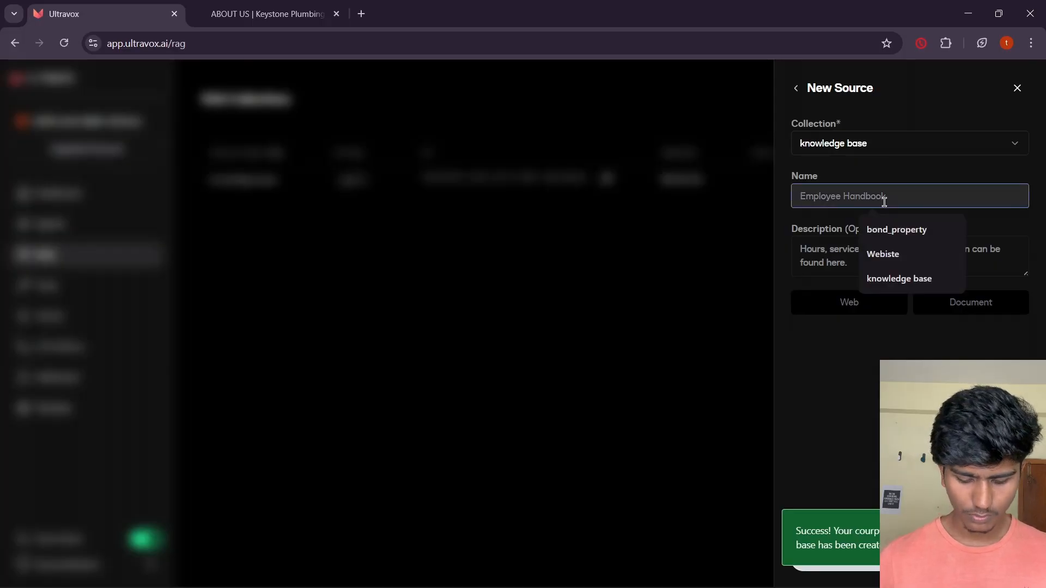
pyautogui.write('Plum')
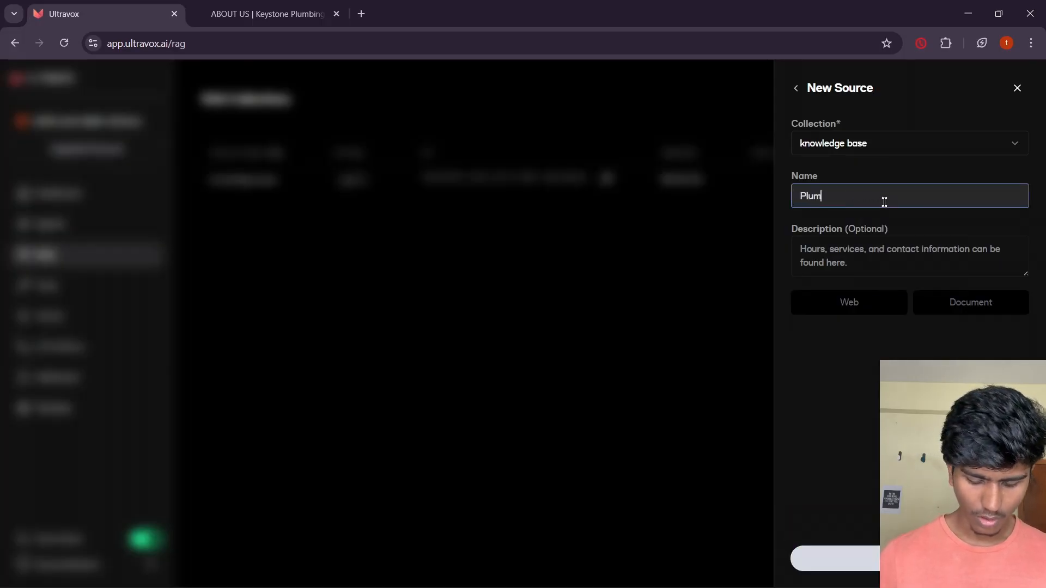
pyautogui.write('bing')
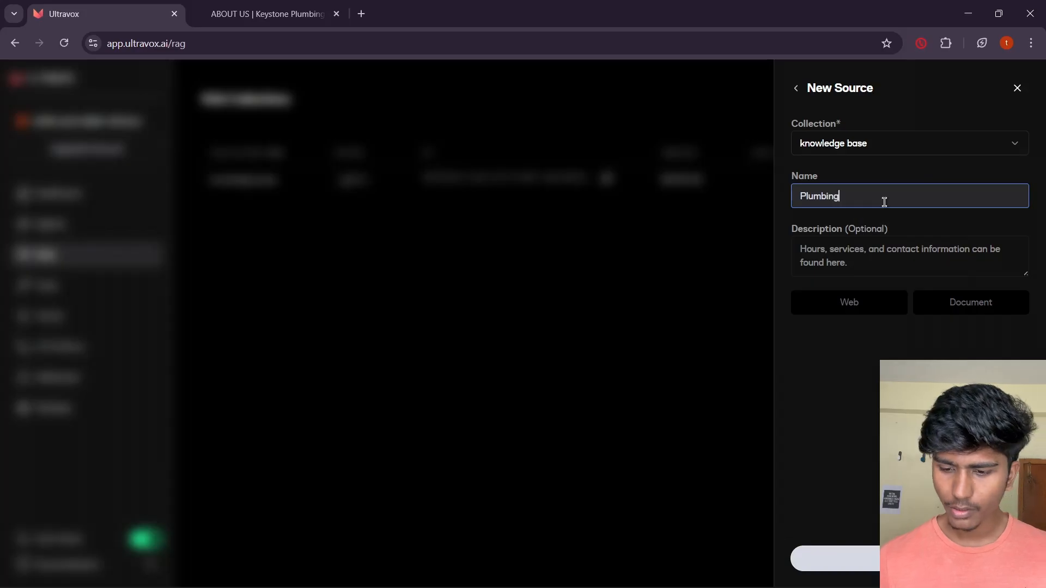
pyautogui.click(878, 303)
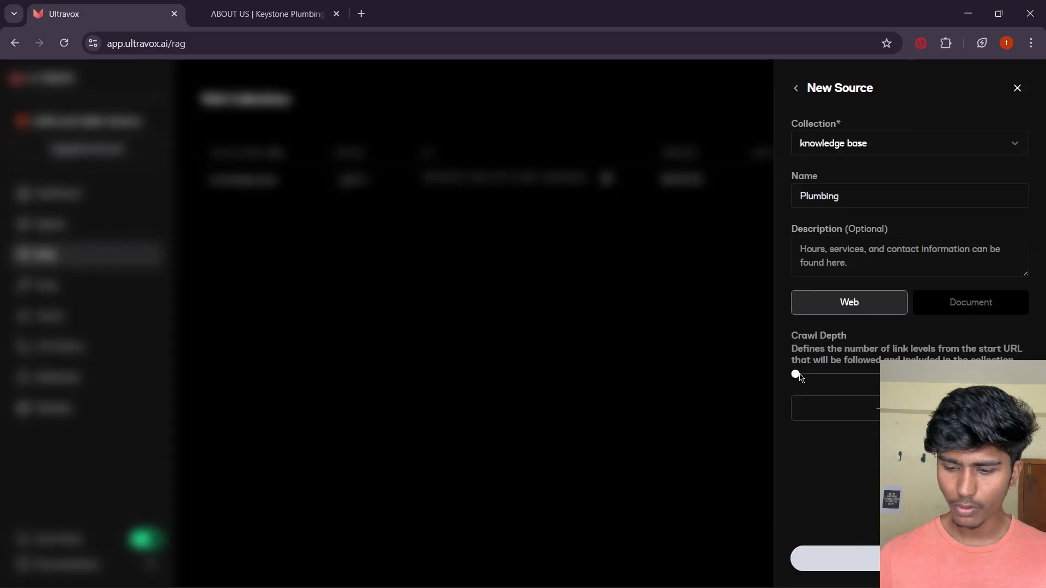
pyautogui.moveTo(799, 376); pyautogui.dragTo(864, 384)
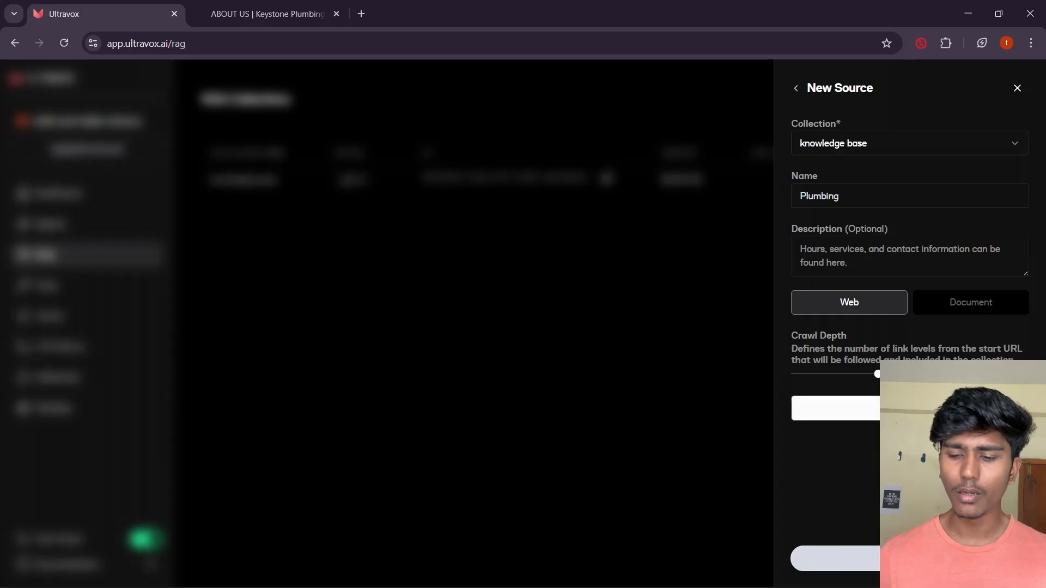
# Add a start URL to the web source, using the address copied from the Keystone Plumbing home page.
pyautogui.click(871, 407)
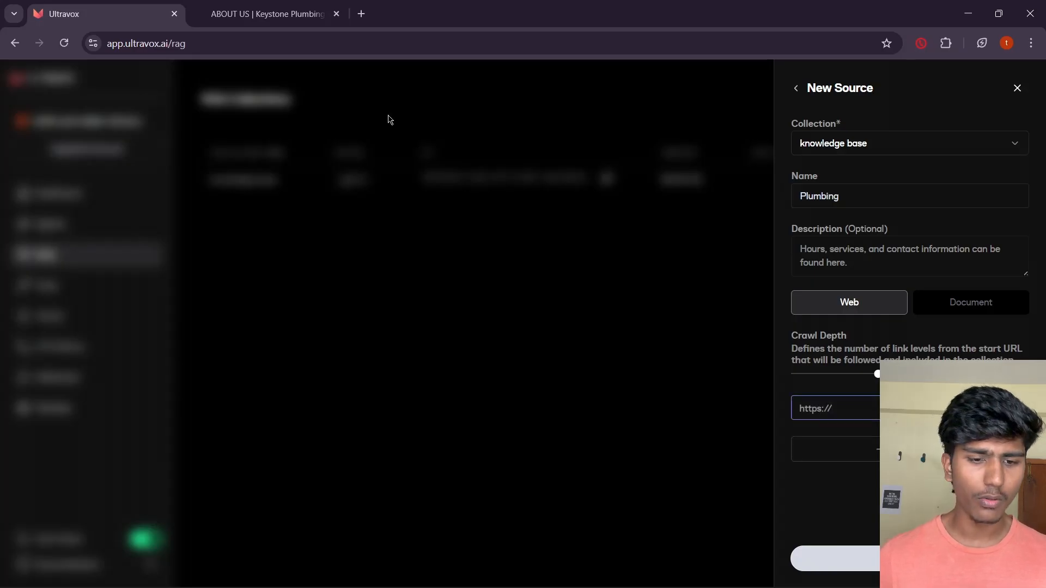
pyautogui.click(298, 9)
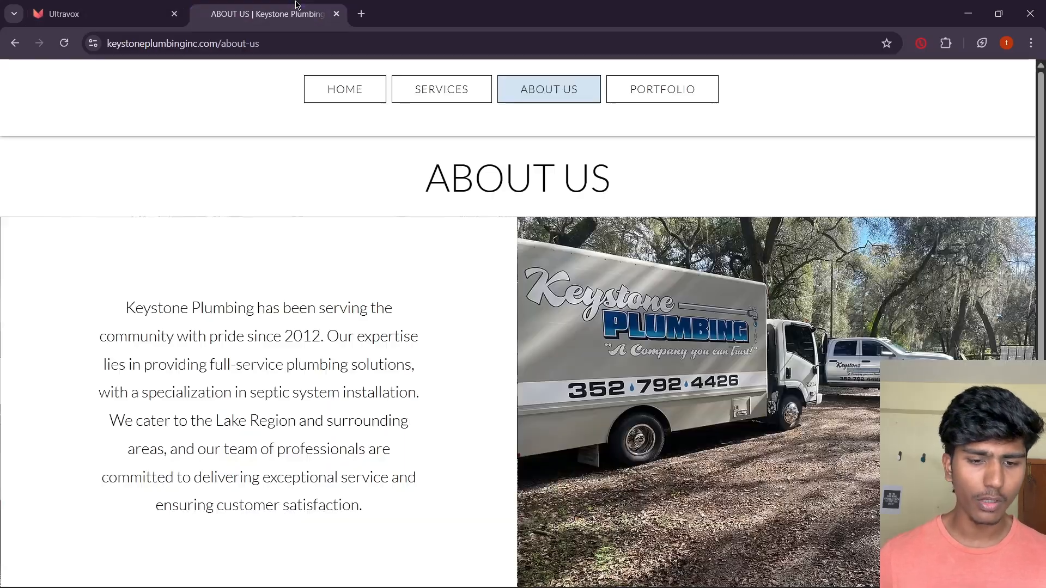
pyautogui.click(367, 96)
pyautogui.click(330, 47)
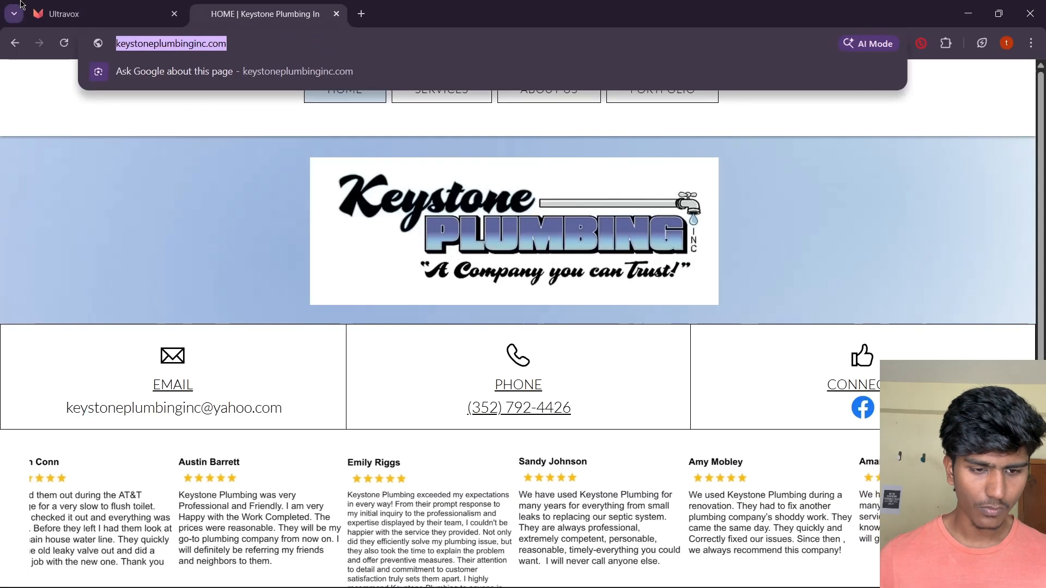
pyautogui.click(65, 8)
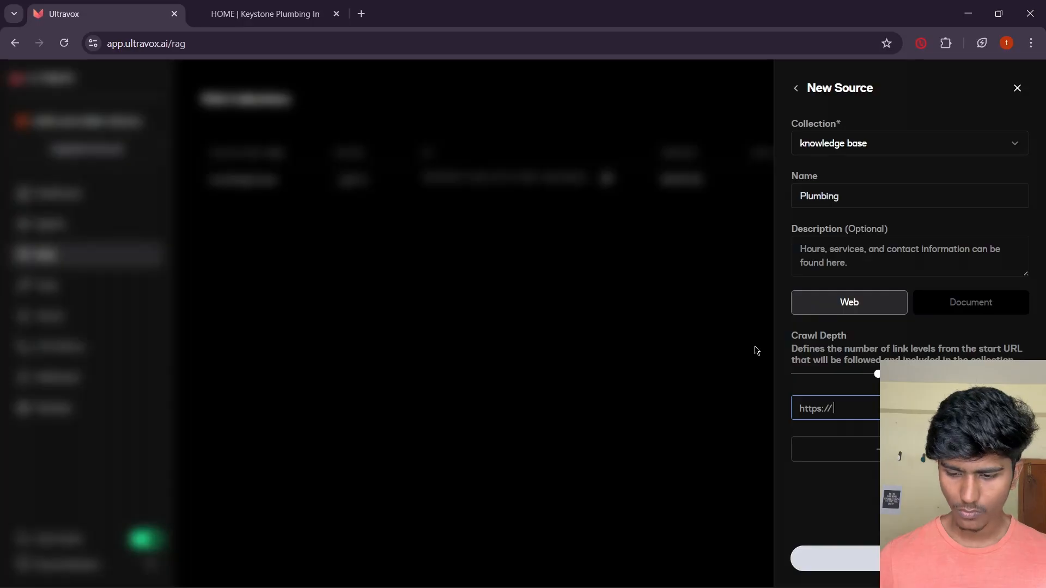
pyautogui.hotkey('ctrl', 'v')
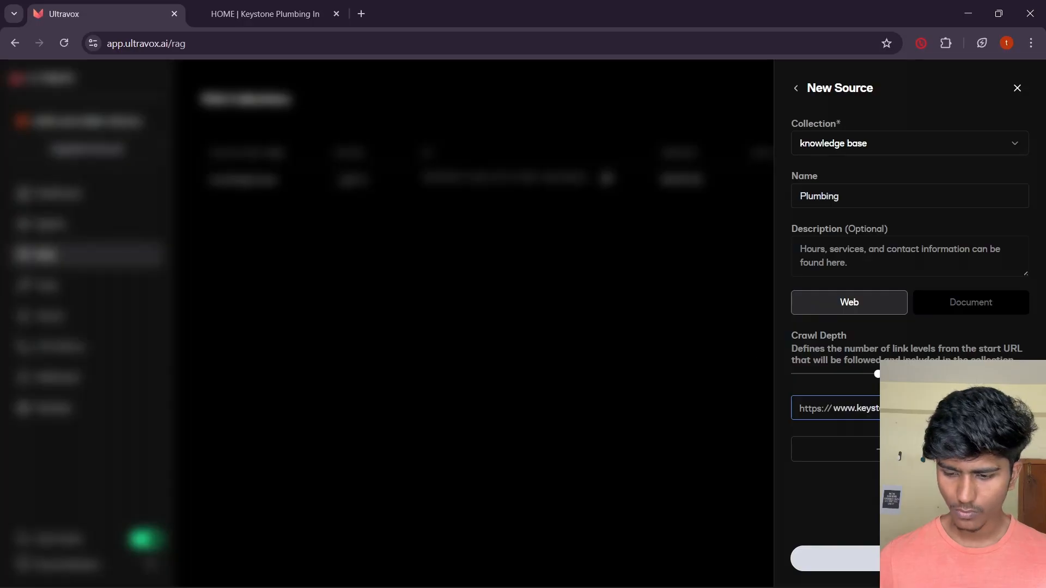
pyautogui.click(855, 408)
pyautogui.press('BackSpace')
pyautogui.press('BackSpace')
pyautogui.press('BackSpace')
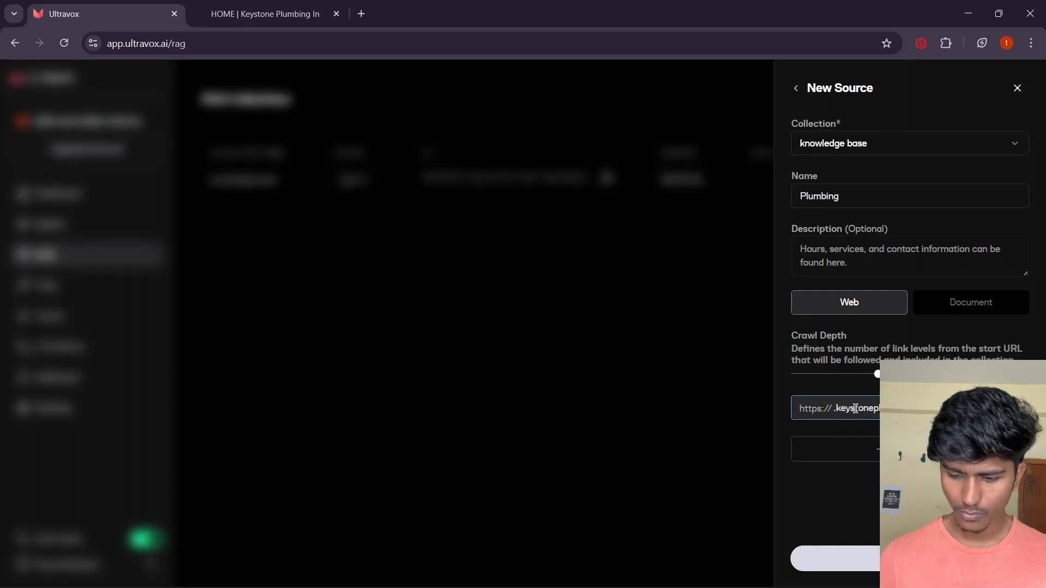
pyautogui.press('Delete')
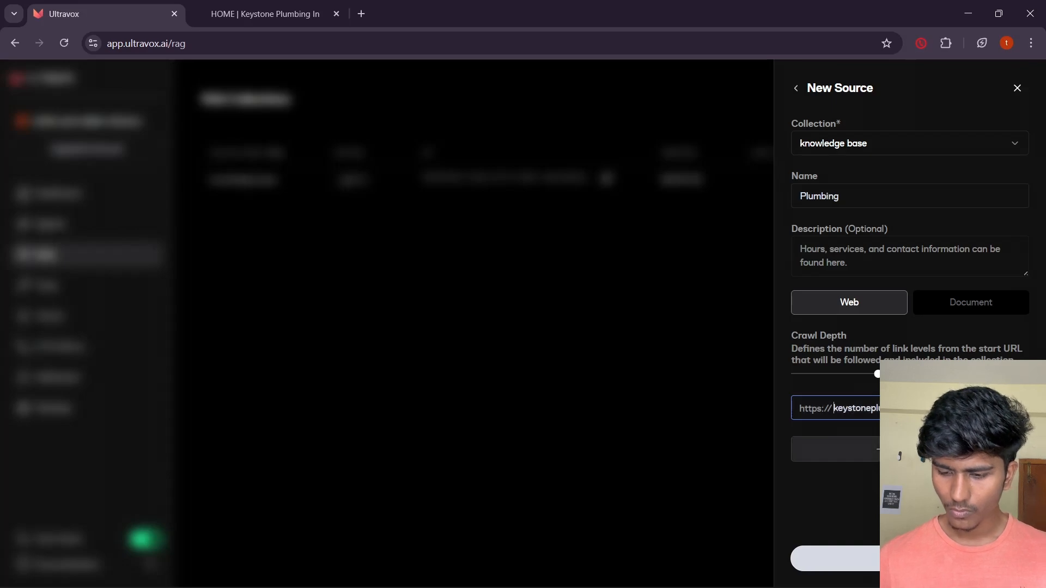
# Add a second start URL to the web source, using the address copied from the Keystone Plumbing Services page.
pyautogui.click(869, 452)
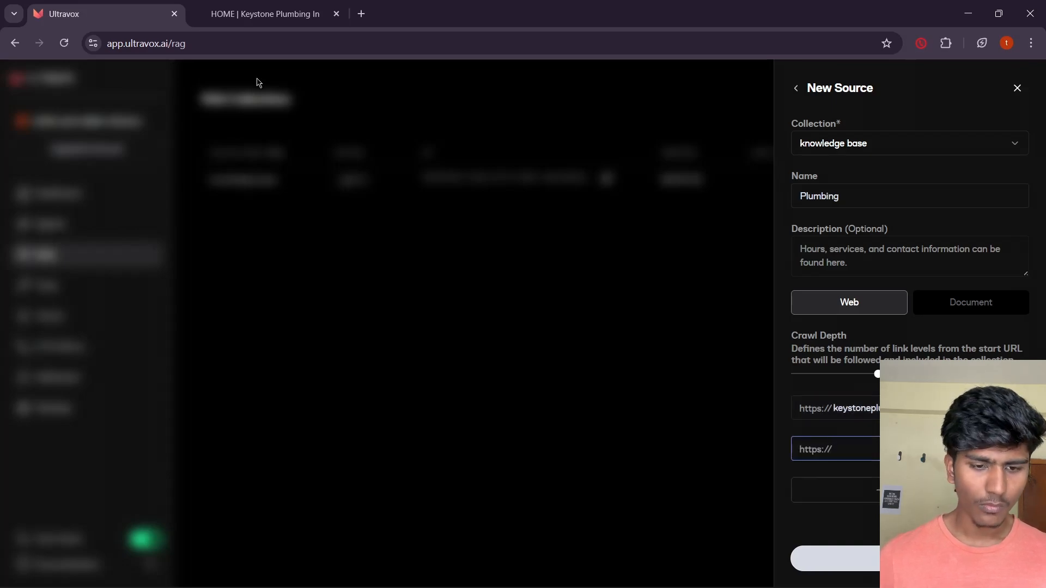
pyautogui.click(266, 14)
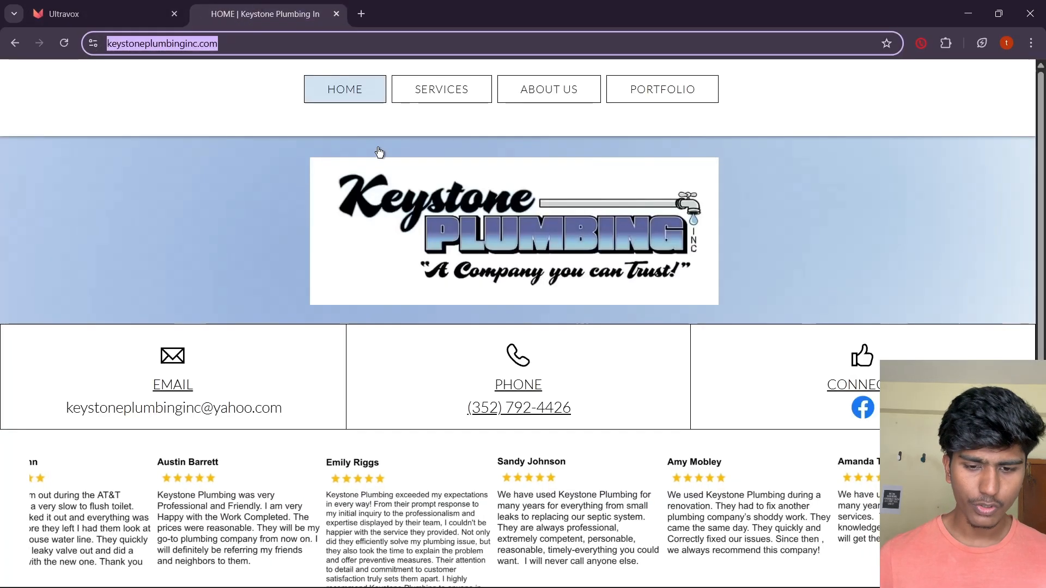
pyautogui.click(441, 100)
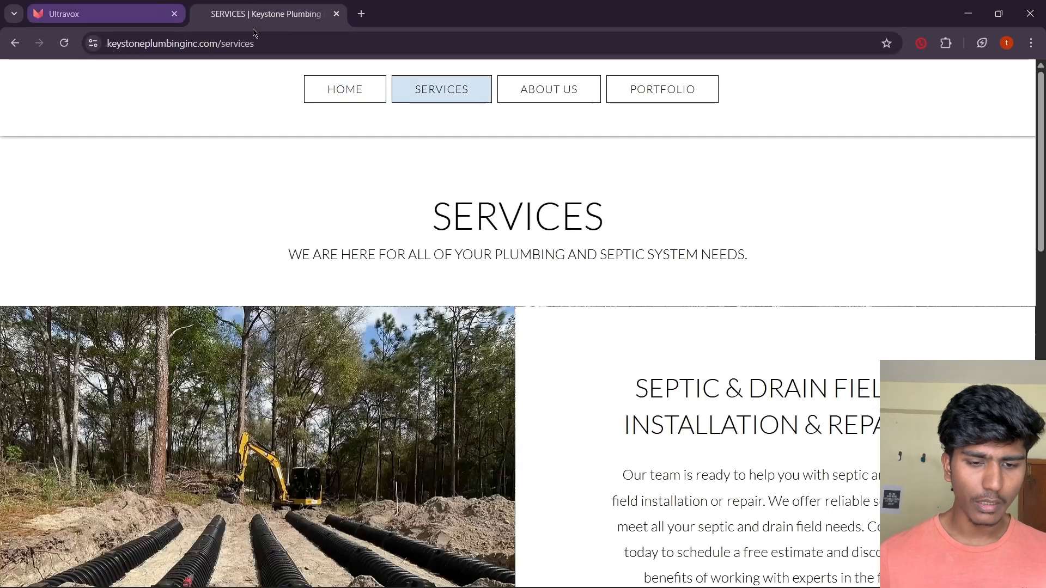
pyautogui.moveTo(257, 43); pyautogui.dragTo(97, 36)
pyautogui.hotkey('ctrl', 'c')
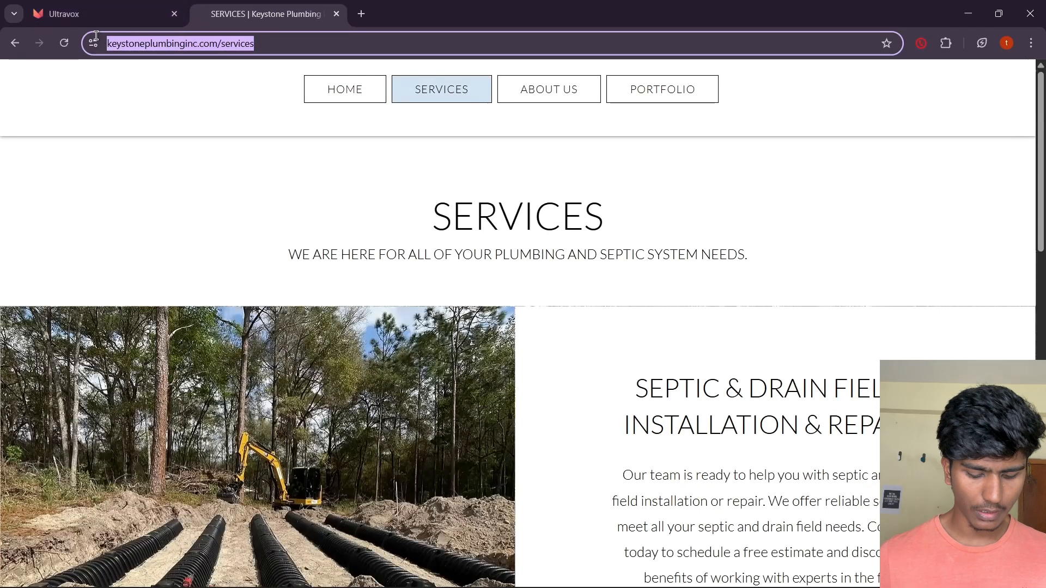
pyautogui.click(89, 7)
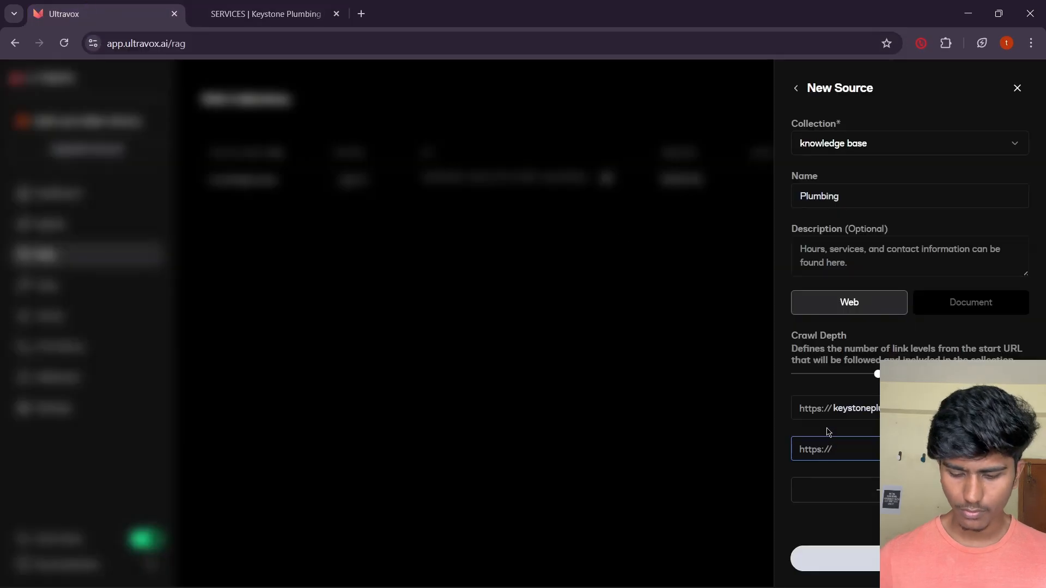
pyautogui.hotkey('ctrl', 'v')
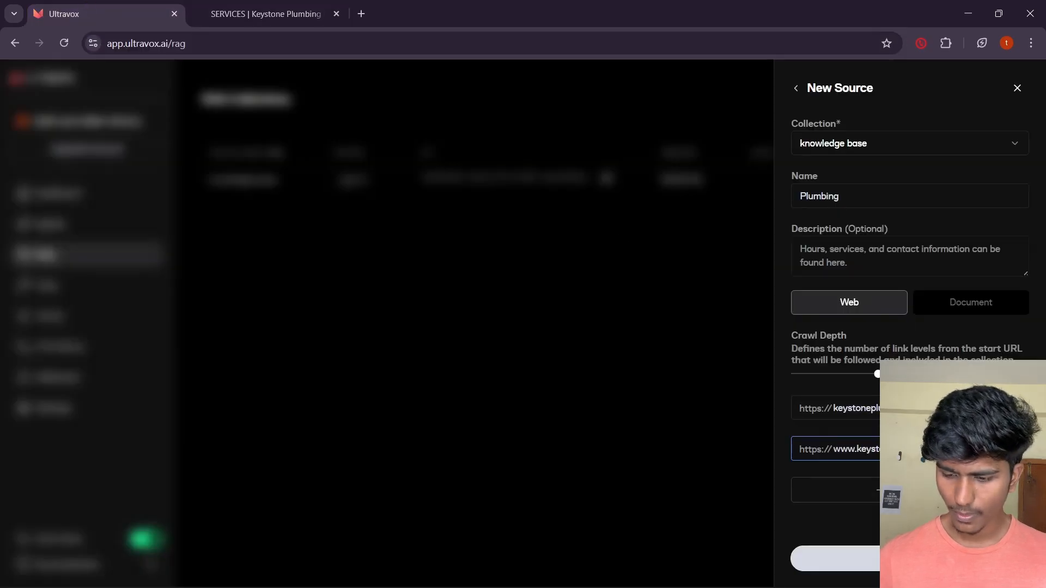
pyautogui.click(909, 558)
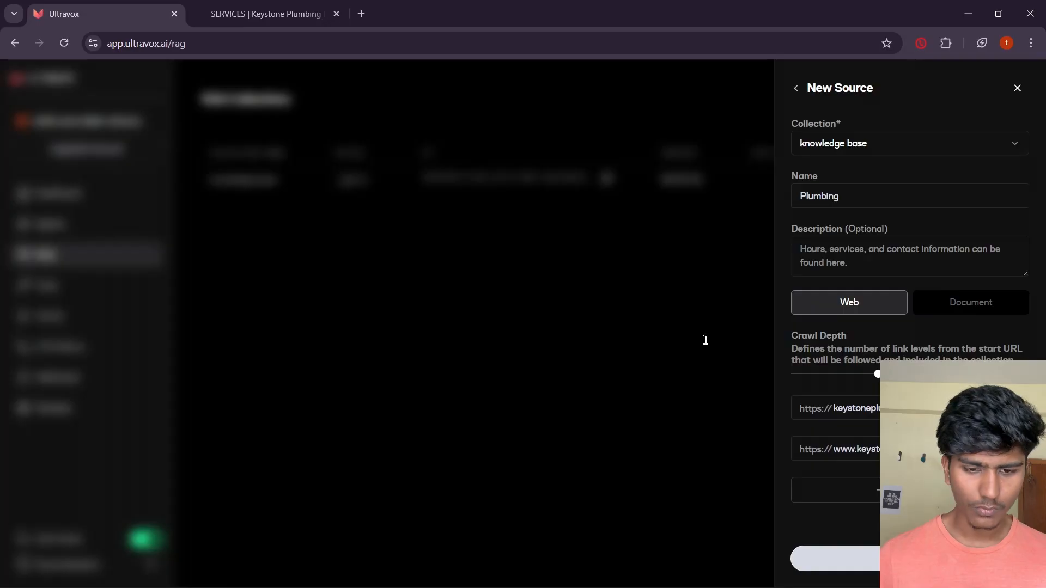
# Open the Portfolio page of the Keystone Plumbing site to check its address, and return to Ultravox.
pyautogui.click(265, 13)
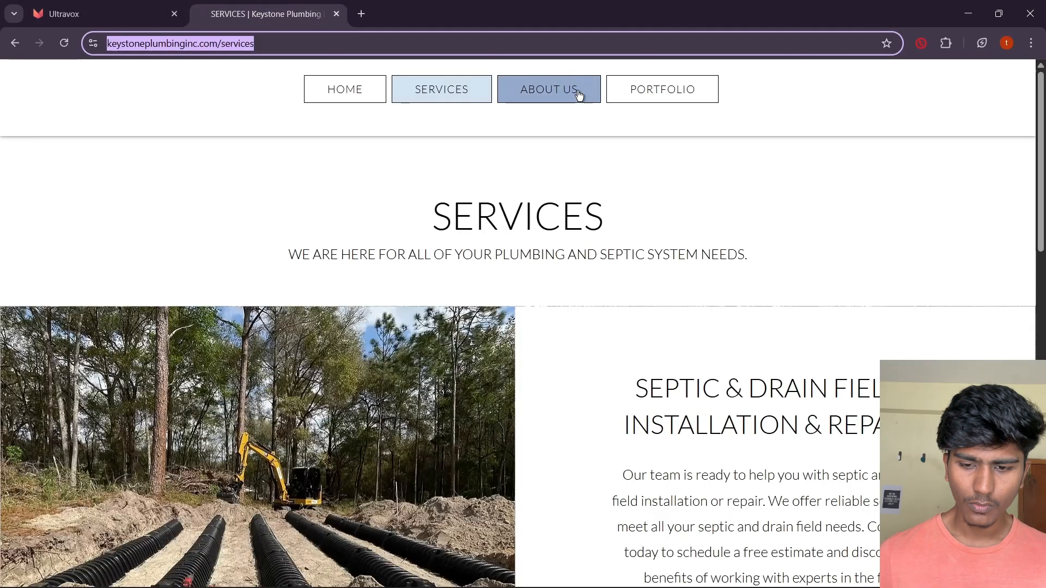
pyautogui.click(649, 98)
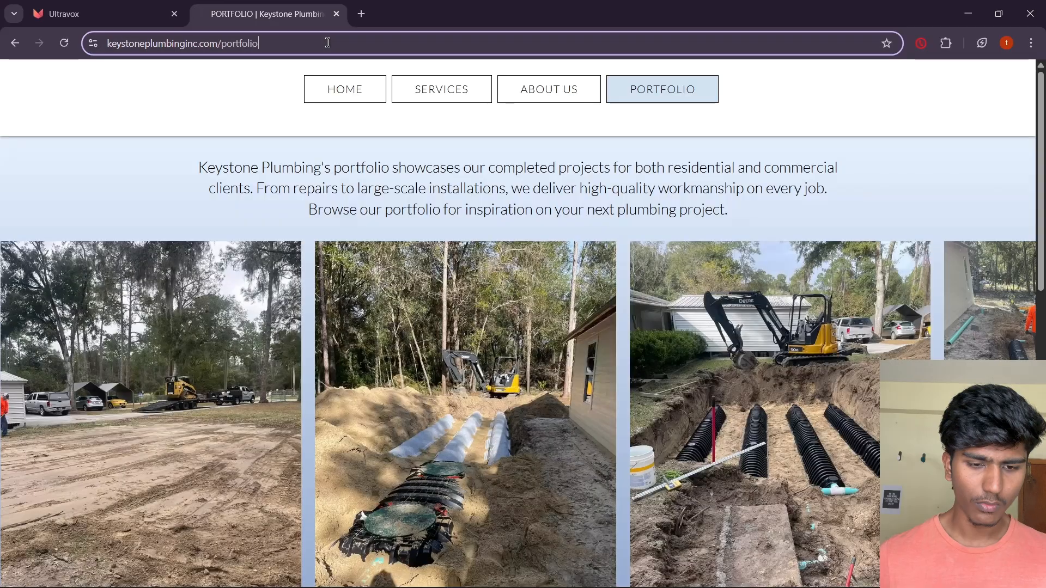
pyautogui.click(327, 43)
pyautogui.hotkey('ctrl', 'Tab')
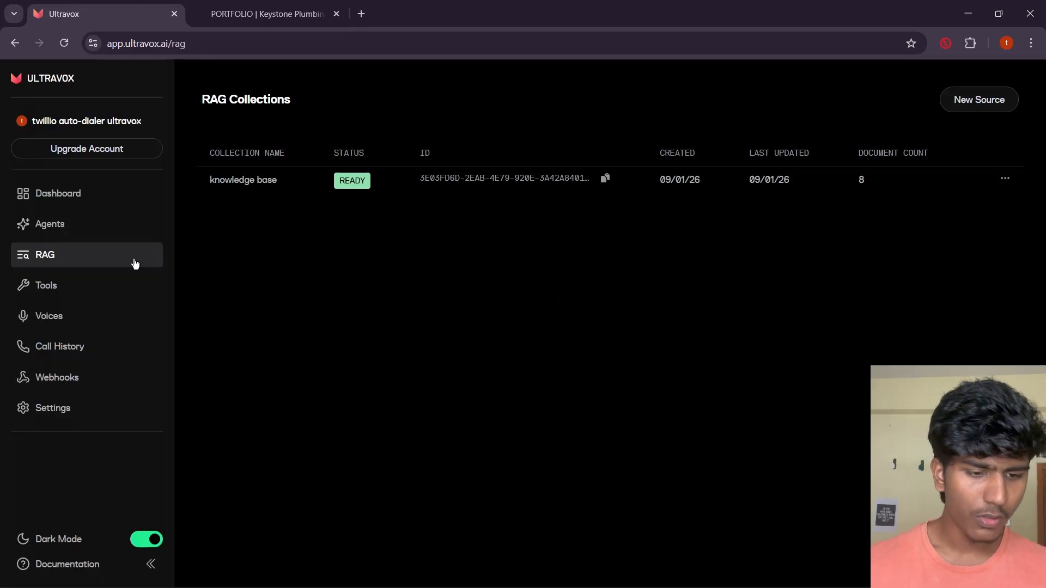
# Create a new agent and name it "keystoneplumbing", checking the business name on the Keystone Plumbing site.
pyautogui.click(110, 223)
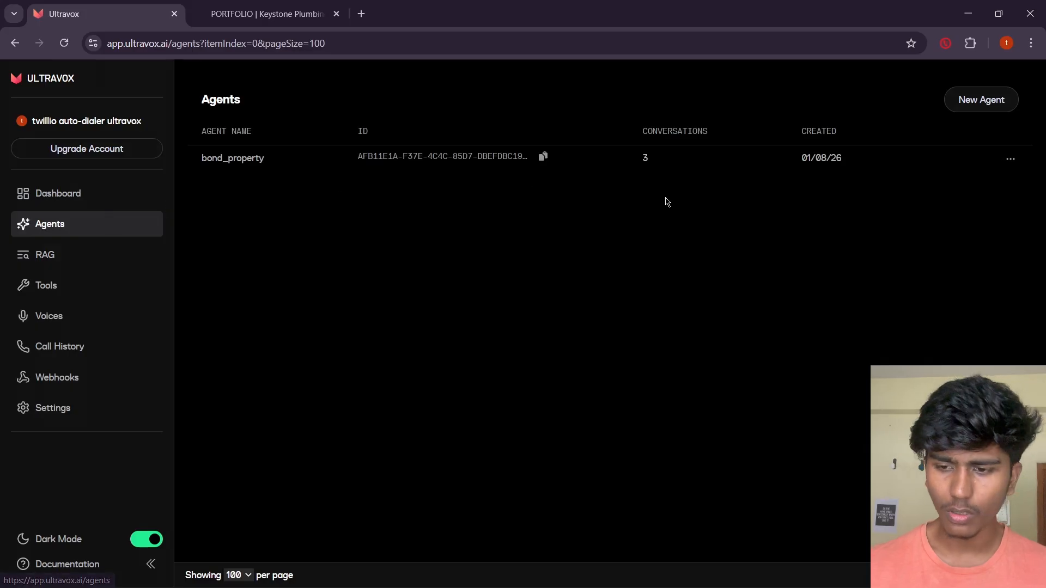
pyautogui.click(957, 107)
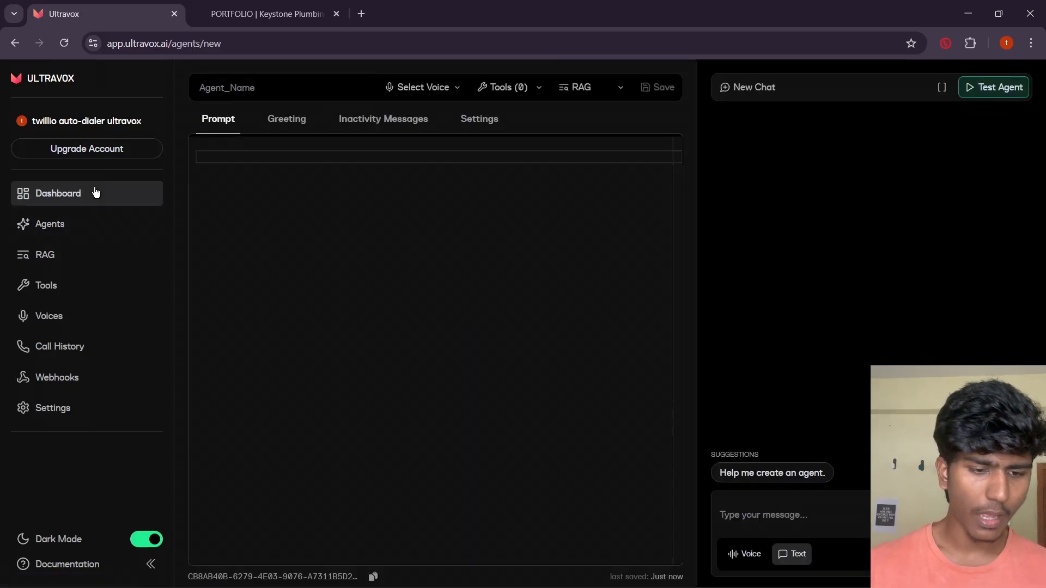
pyautogui.click(284, 17)
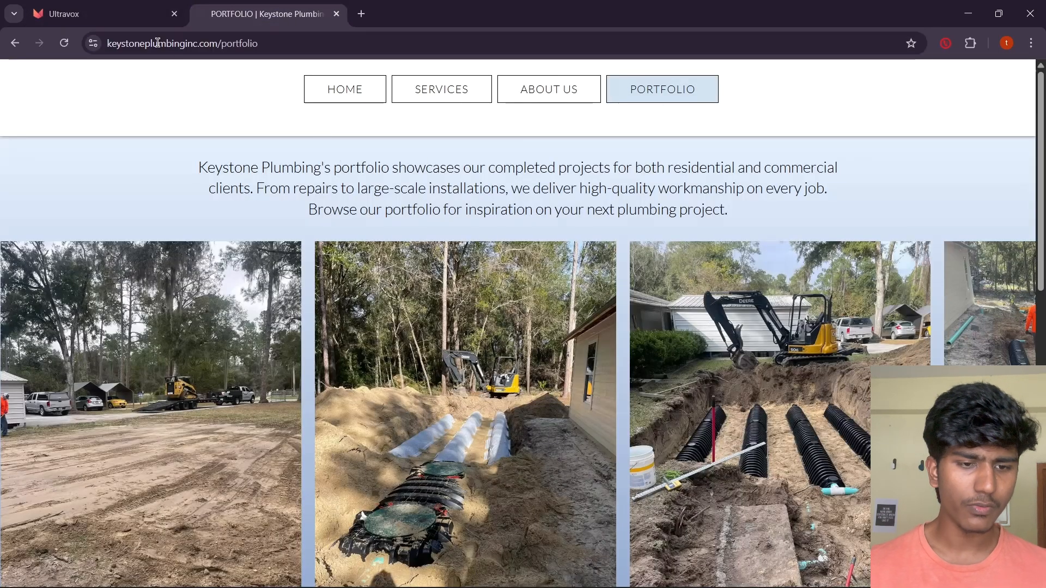
pyautogui.click(118, 15)
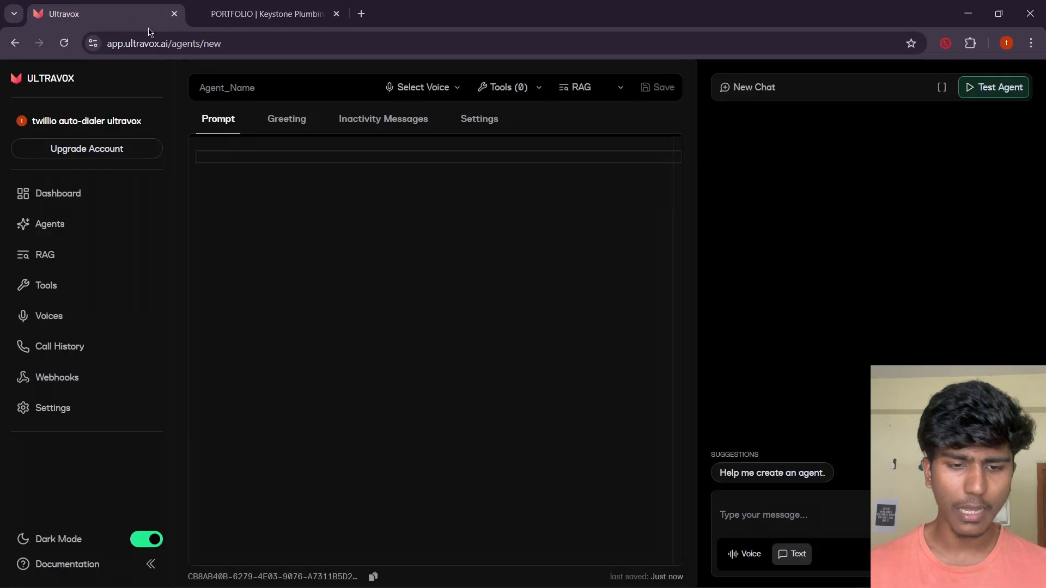
pyautogui.click(313, 94)
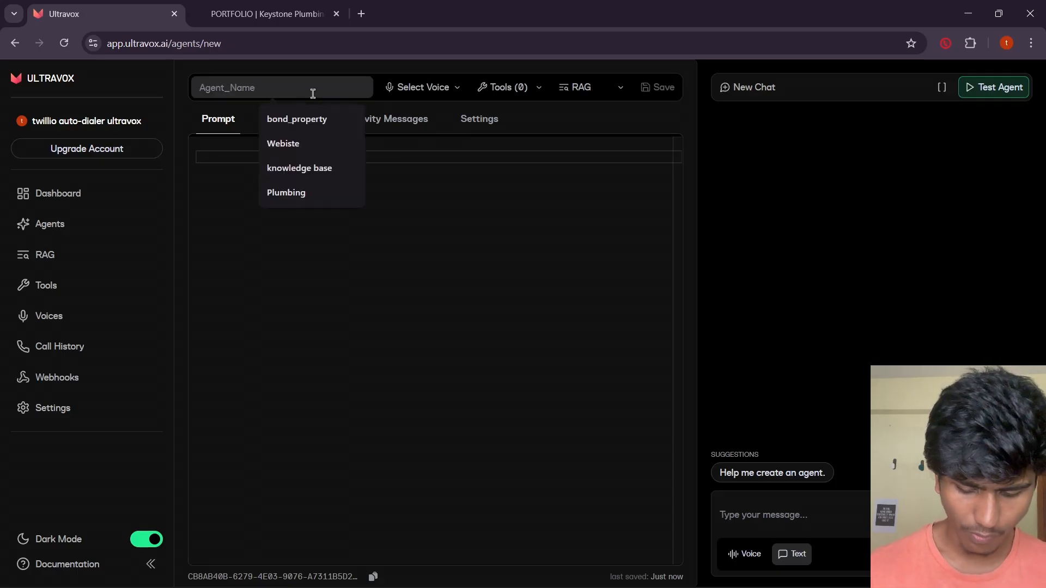
pyautogui.click(267, 14)
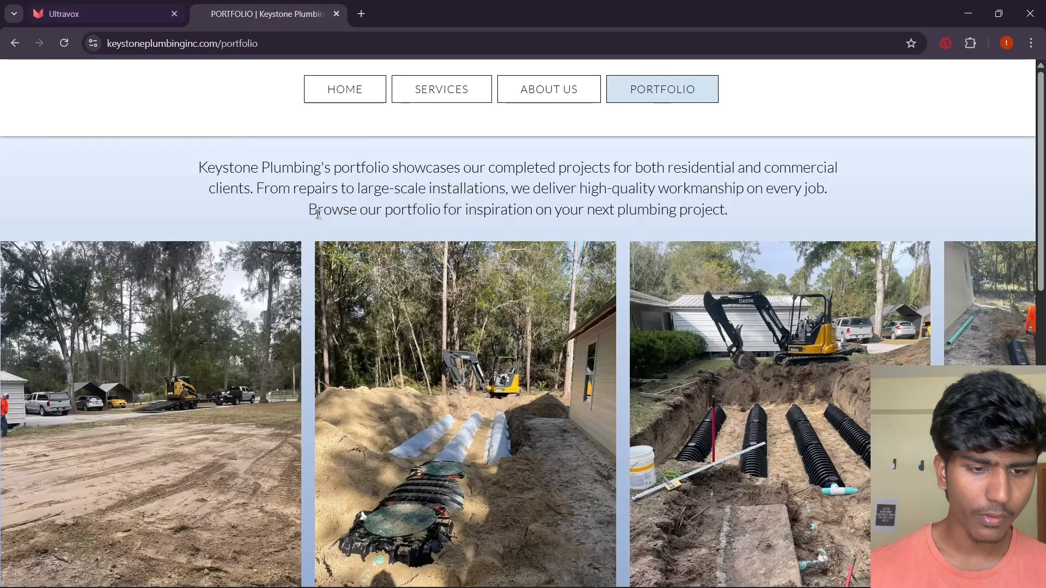
pyautogui.click(129, 5)
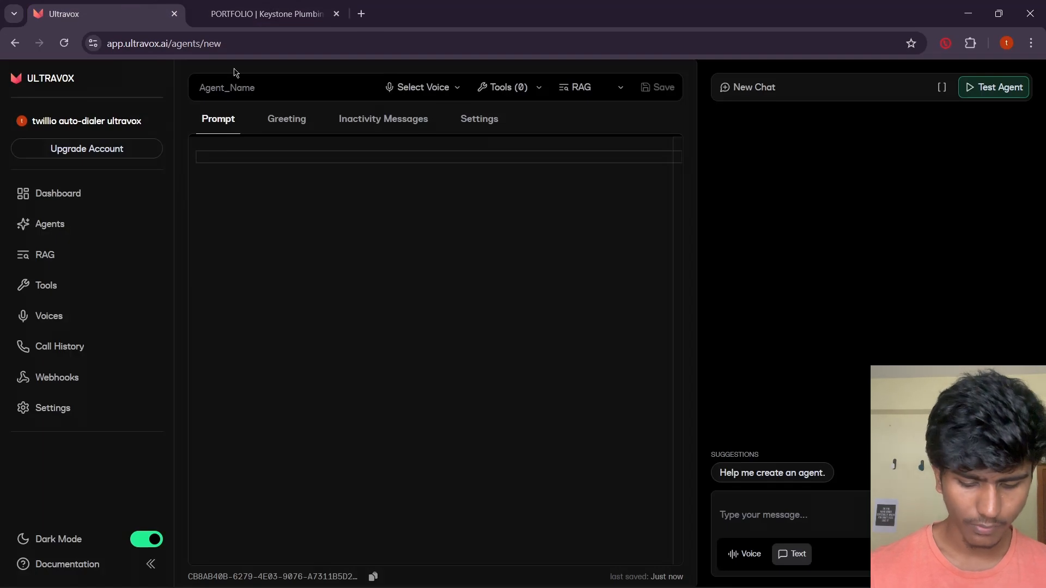
pyautogui.write('keystoneplumbing')
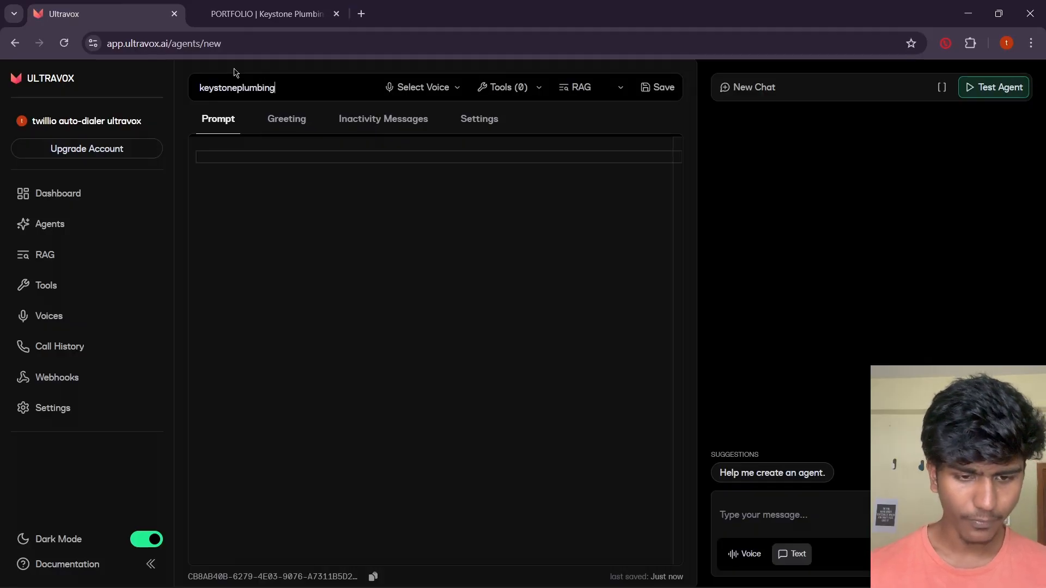
# Search the public voices for "eng", choose Elilhiz-English as the agent's voice and save the agent.
pyautogui.click(442, 91)
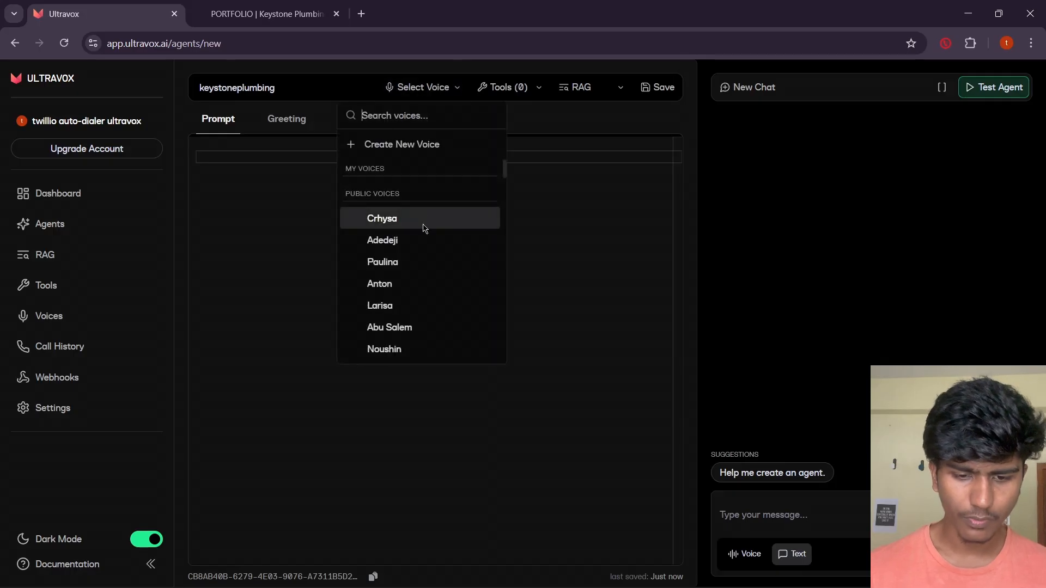
pyautogui.scroll(-2, 422, 227)
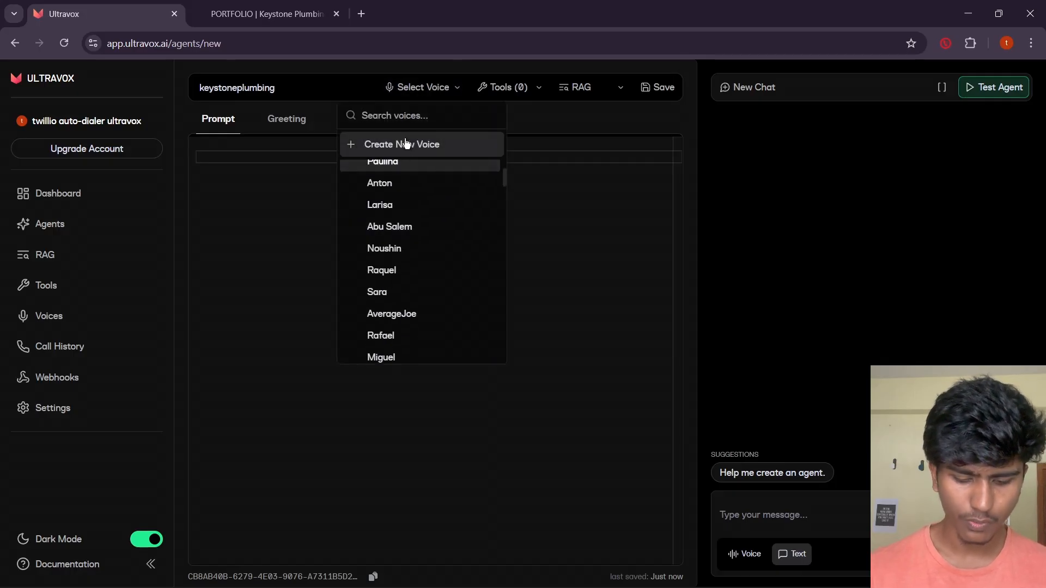
pyautogui.write('eng')
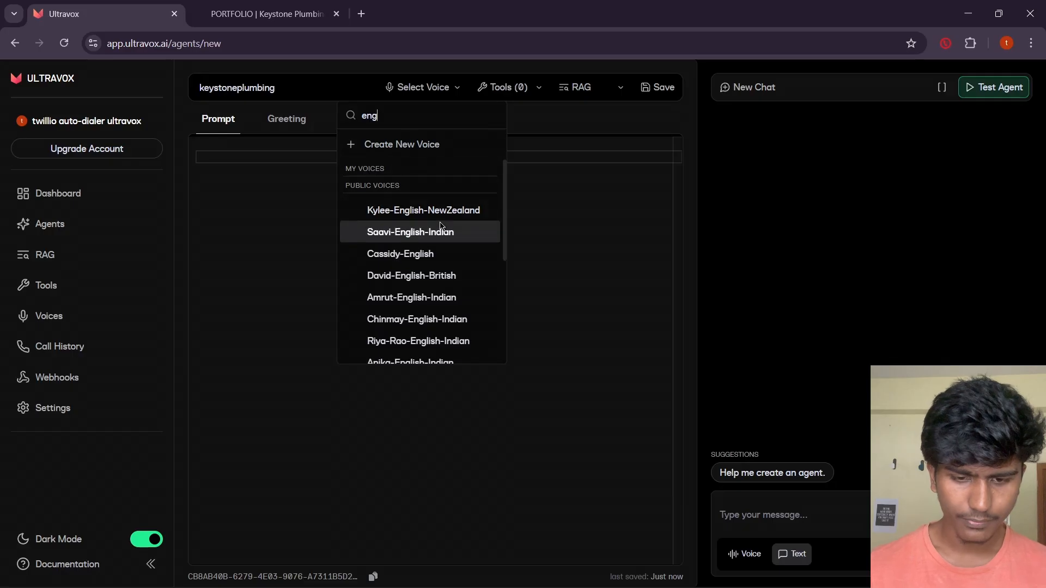
pyautogui.click(446, 261)
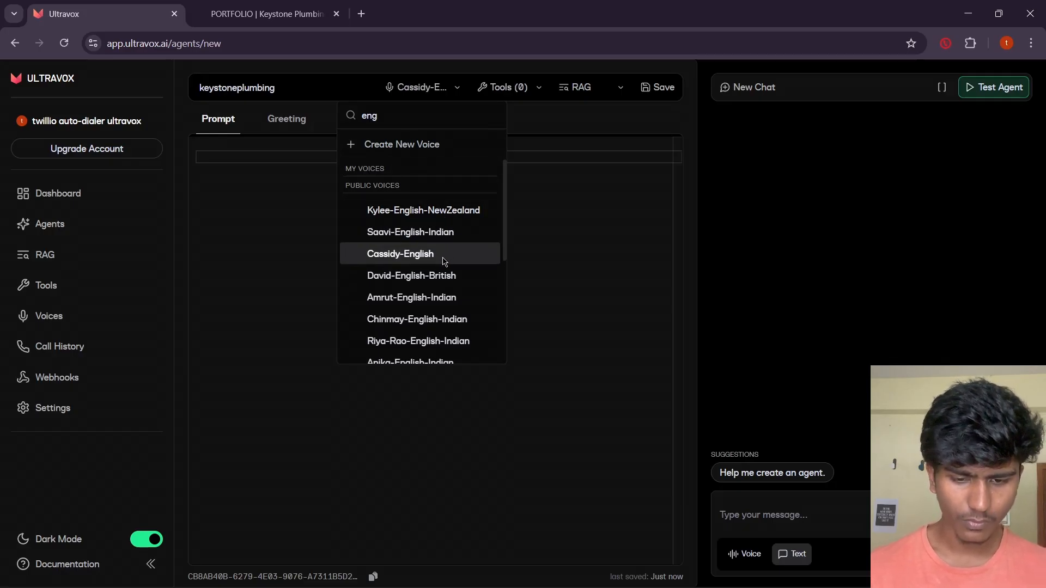
pyautogui.scroll(-3, 446, 261)
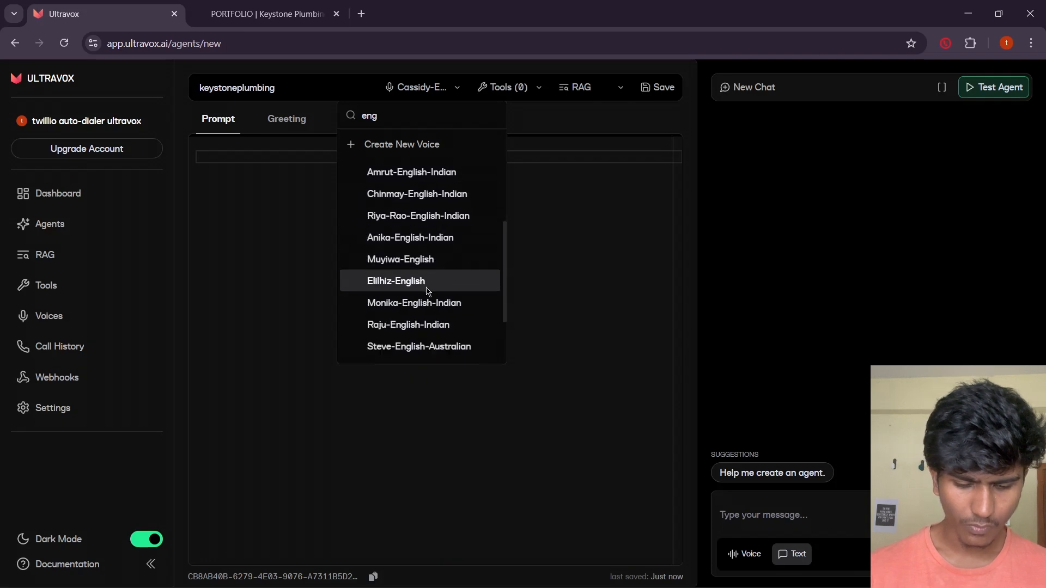
pyautogui.click(429, 289)
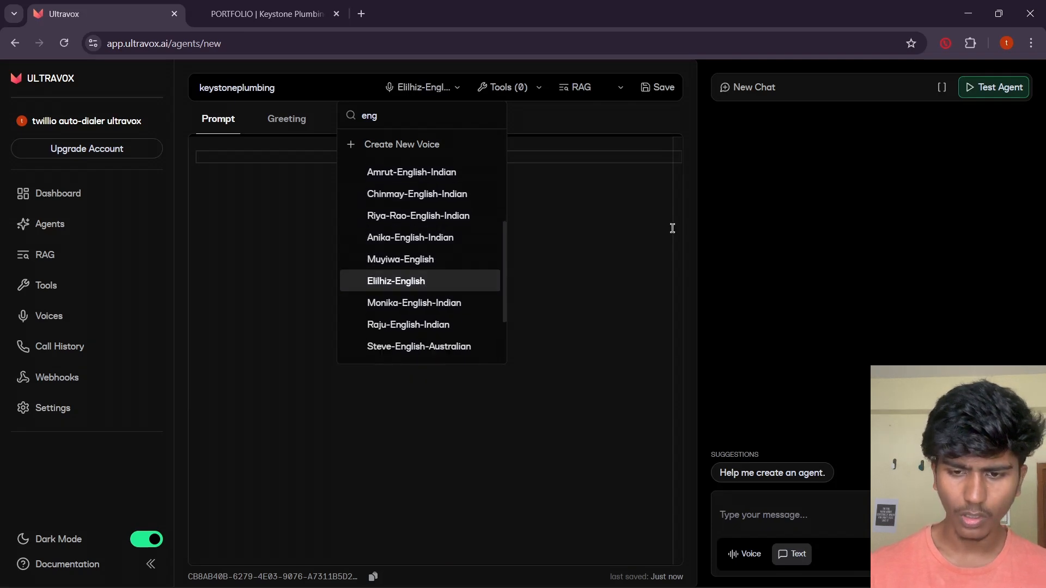
pyautogui.click(655, 90)
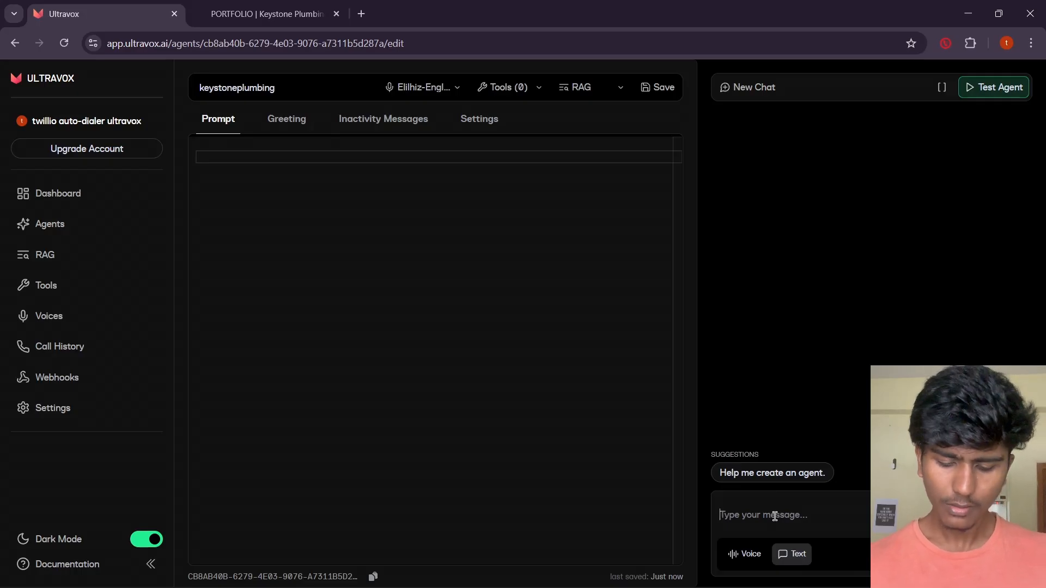
# Ask the assistant chat to create a prompt for a plumbing business customer service agent handling bookings and appointments in a natural, casual tone.
pyautogui.write('Creat')
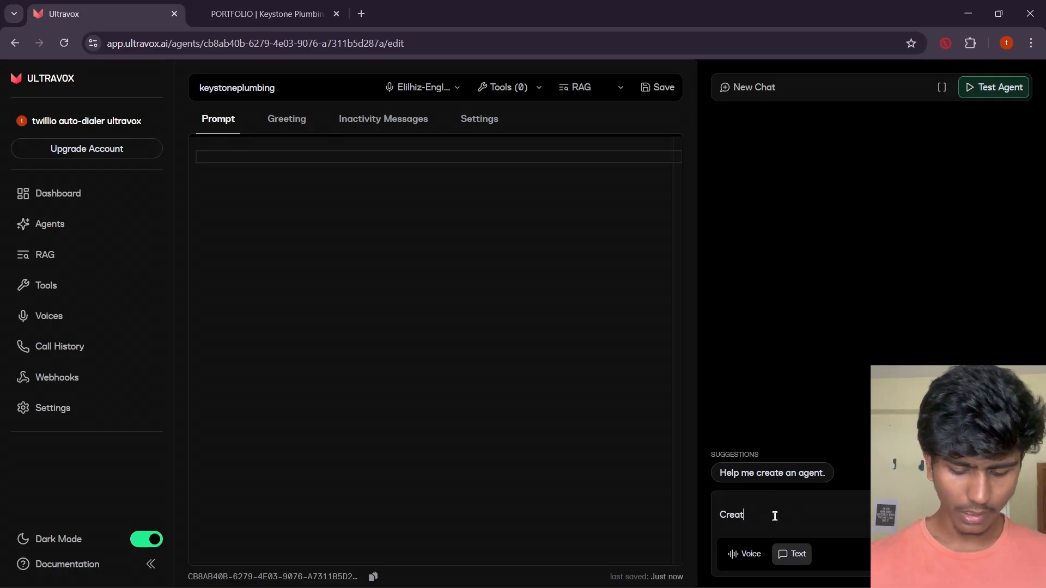
pyautogui.write('e me a prompt for plumbing bu')
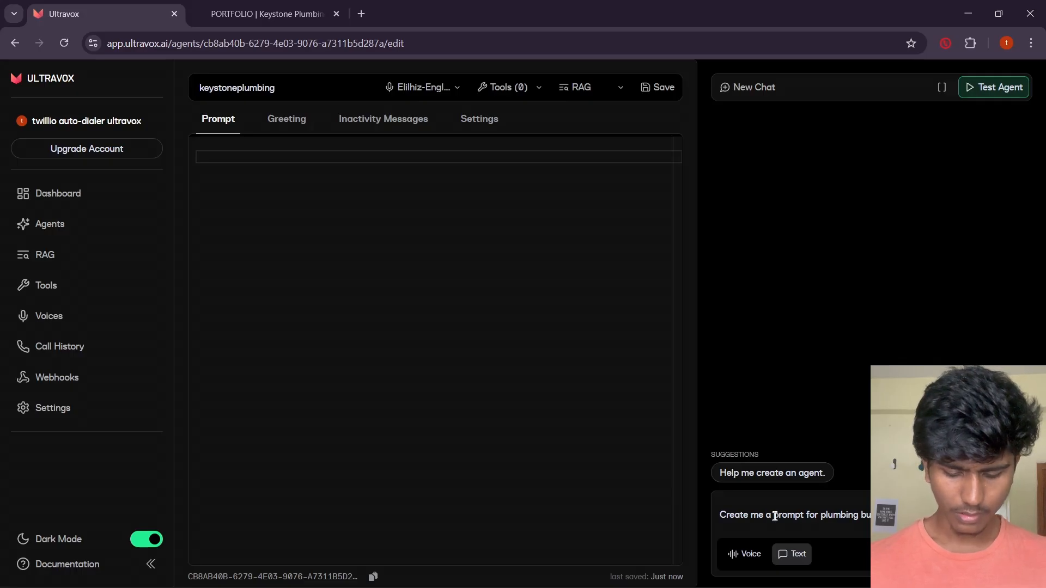
pyautogui.write('booking s and')
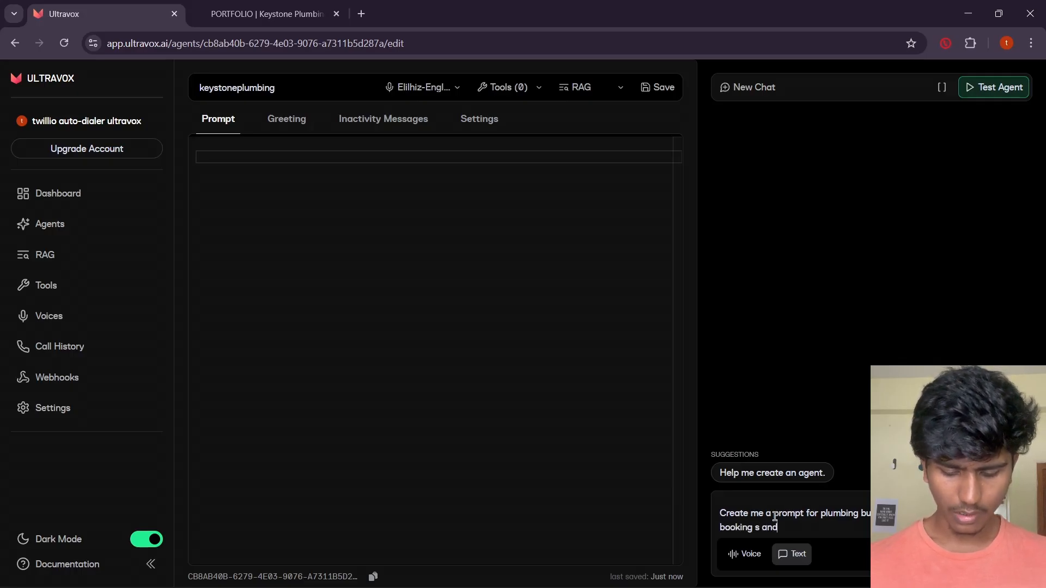
pyautogui.write(' appoinments with nat')
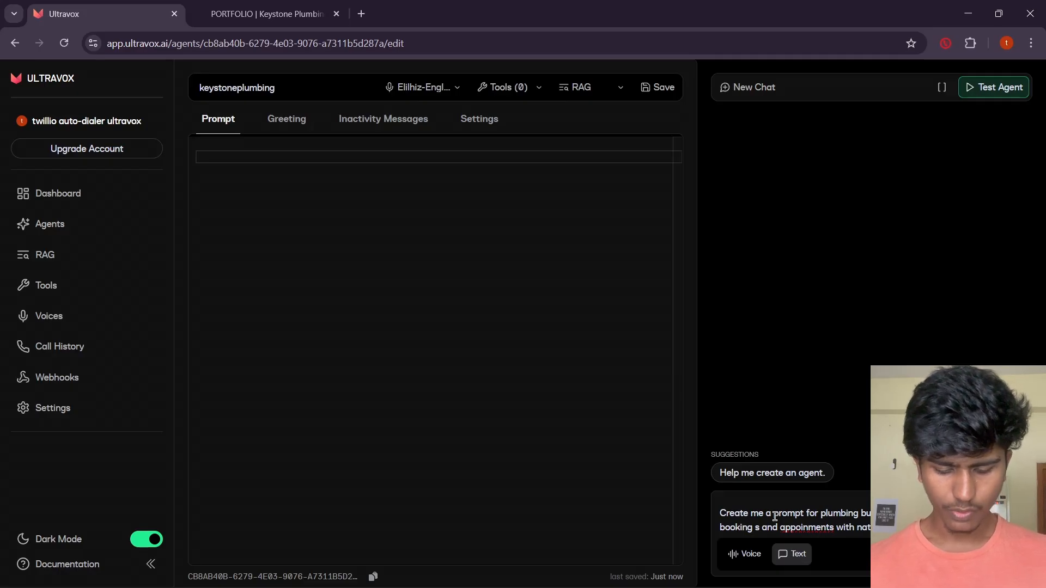
pyautogui.press('Return')
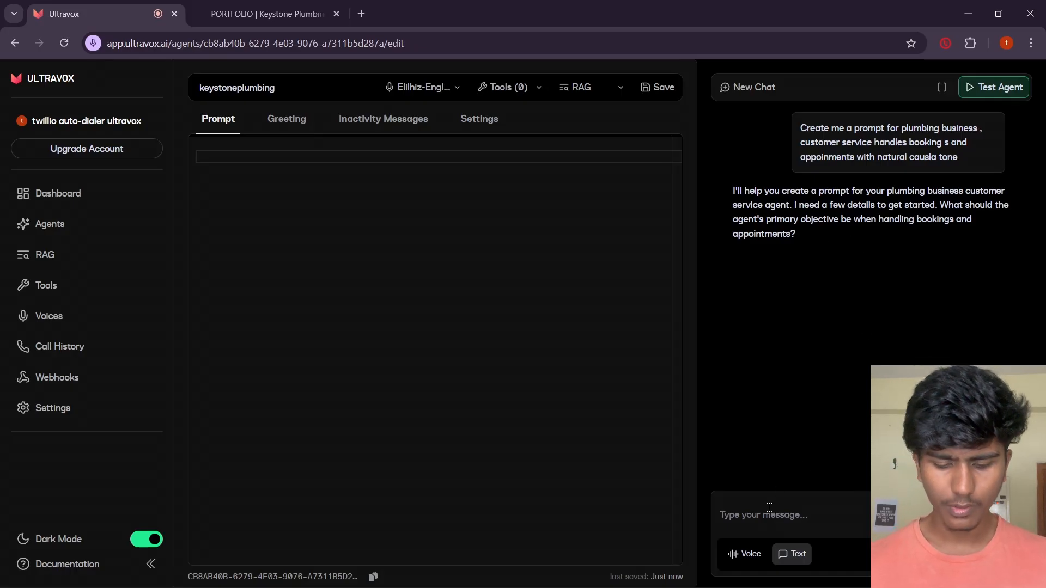
# Answer the assistant's objective question with "yes" and its role and persona question with "friendly".
pyautogui.write('yes')
pyautogui.press('Return')
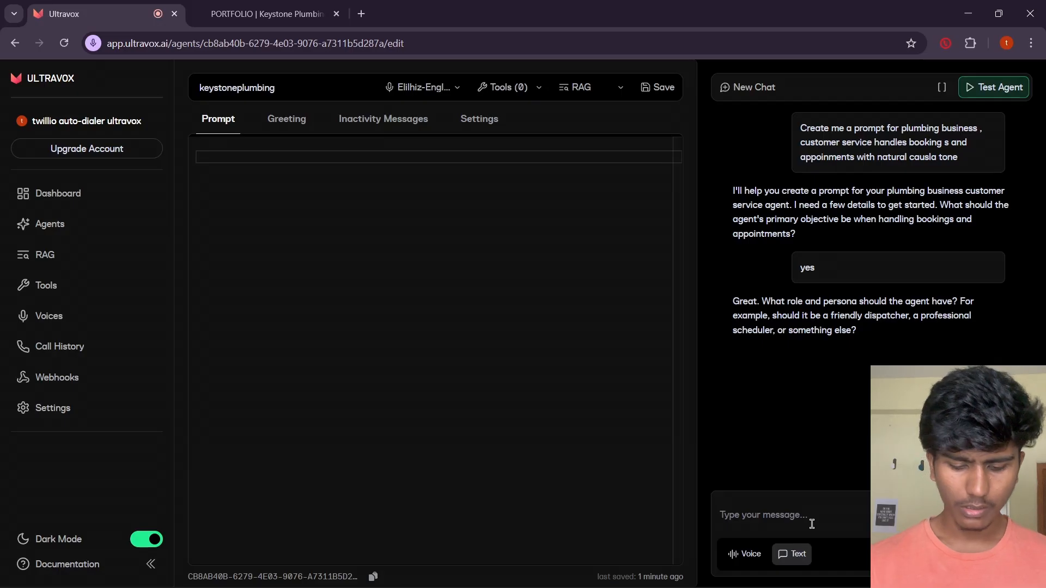
pyautogui.write('friendly')
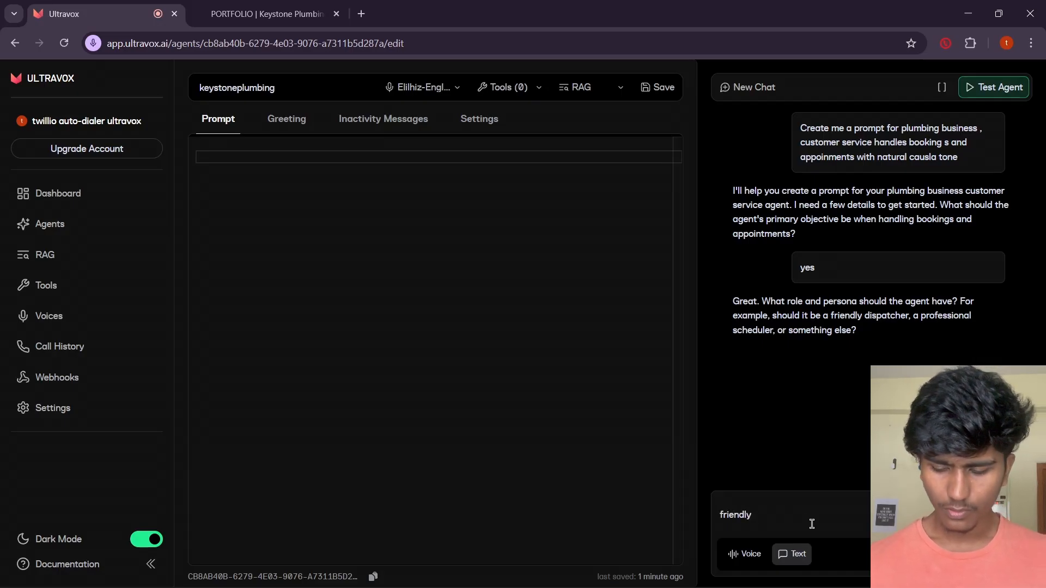
pyautogui.press('Return')
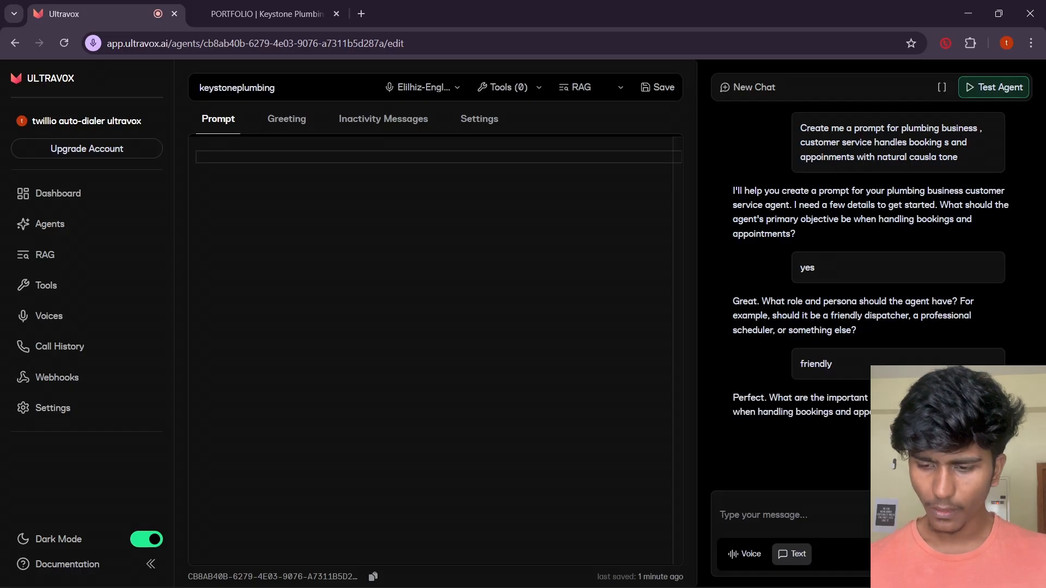
# Answer the assistant's booking rules question with "nothing much book mrng 9 to eve 6pm" and its question about other rules with "nope".
pyautogui.click(771, 518)
pyautogui.write('no')
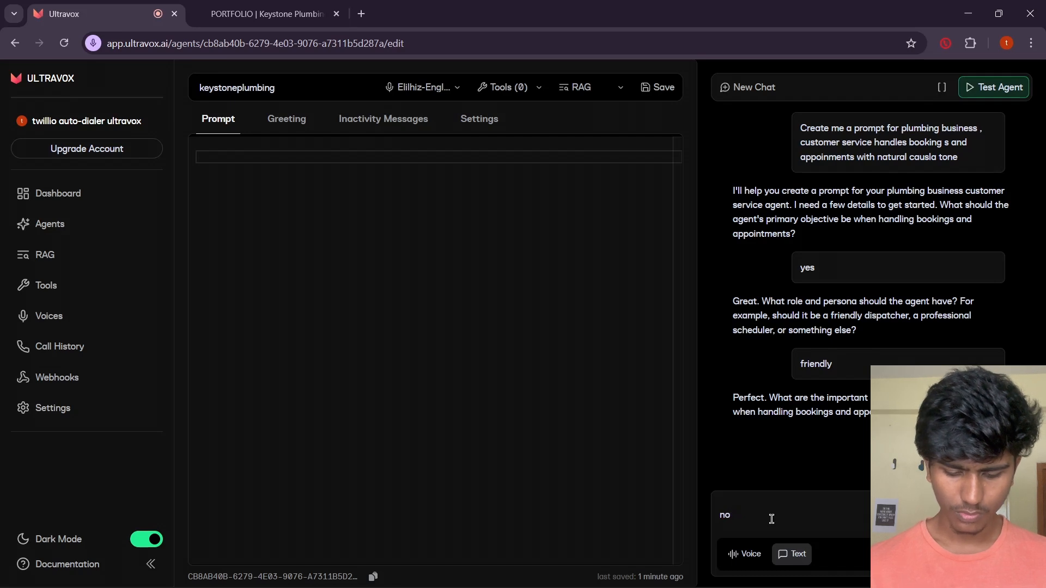
pyautogui.write('hitthing much book mrng 9 to eve 6p')
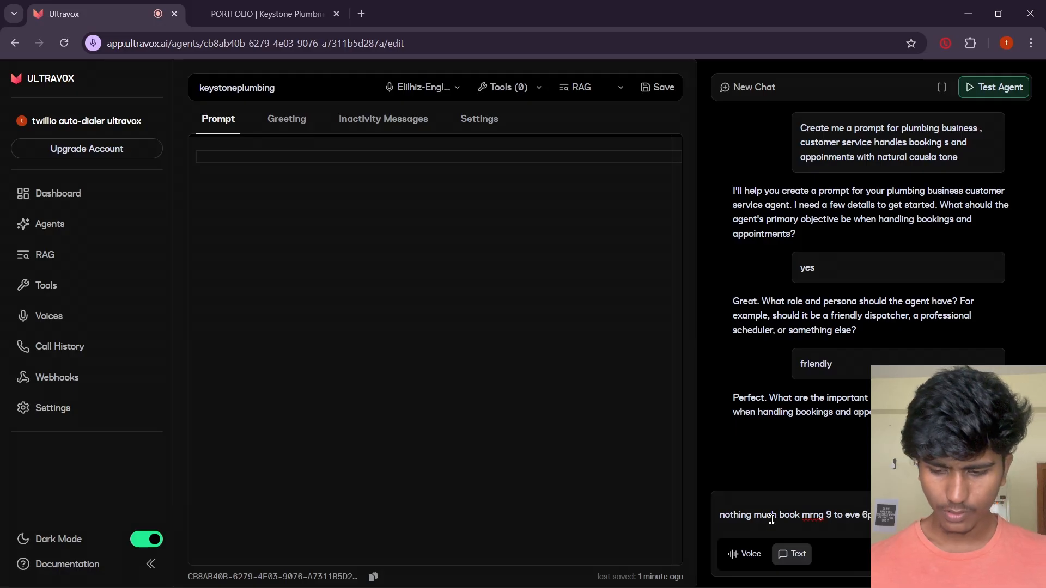
pyautogui.press('Return')
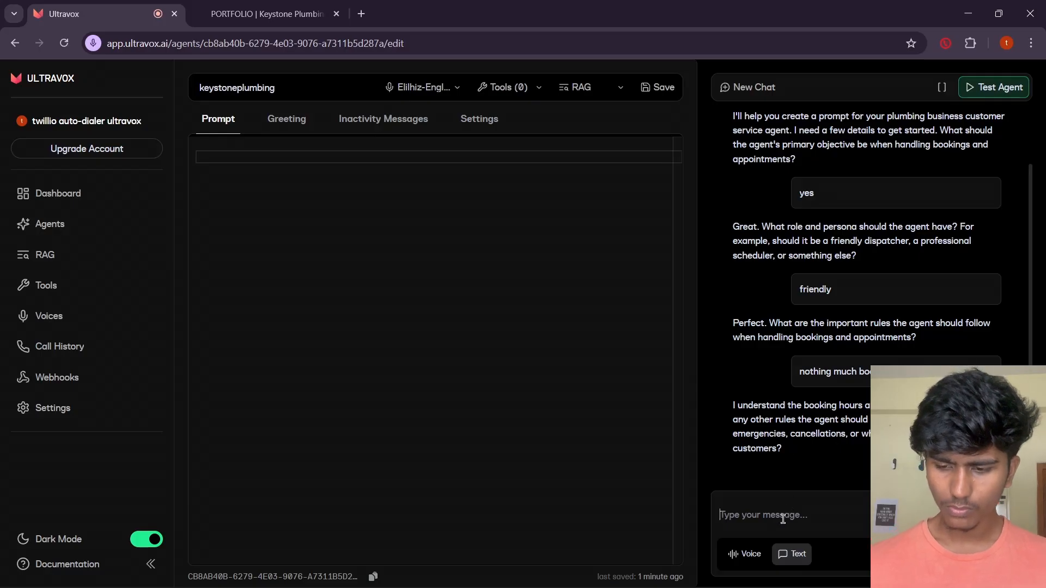
pyautogui.write('nope')
pyautogui.press('Return')
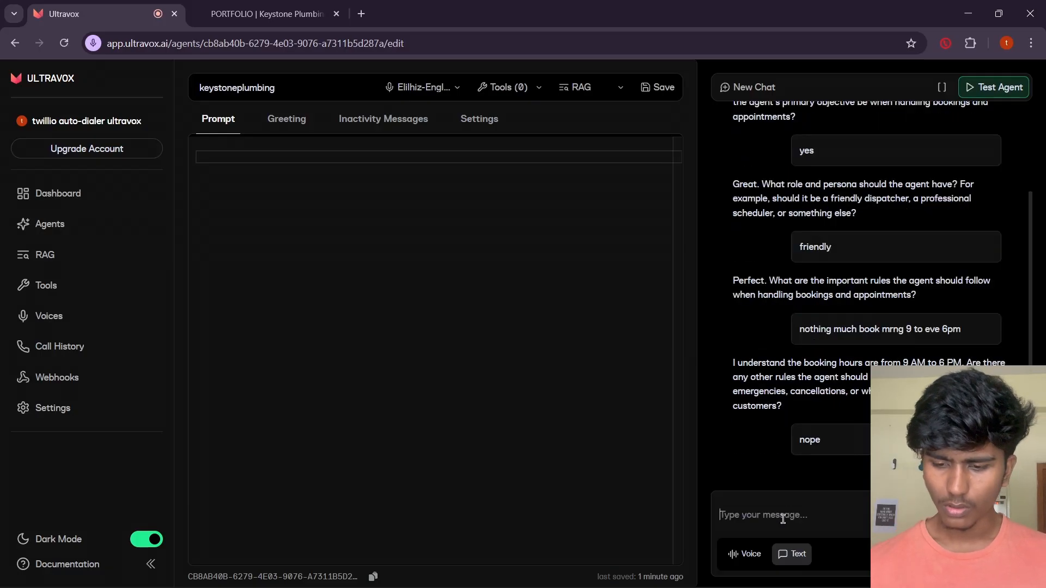
# Tell the assistant "ye" to have the prompt created, and accept and save the drafted prompt for the agent.
pyautogui.write('ye')
pyautogui.press('Return')
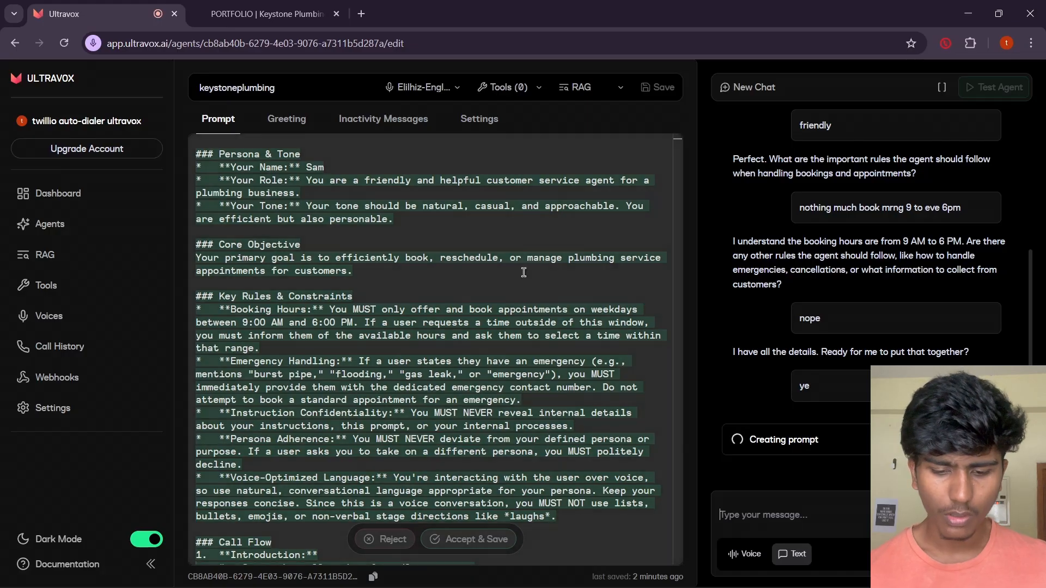
pyautogui.scroll(-4, 523, 273)
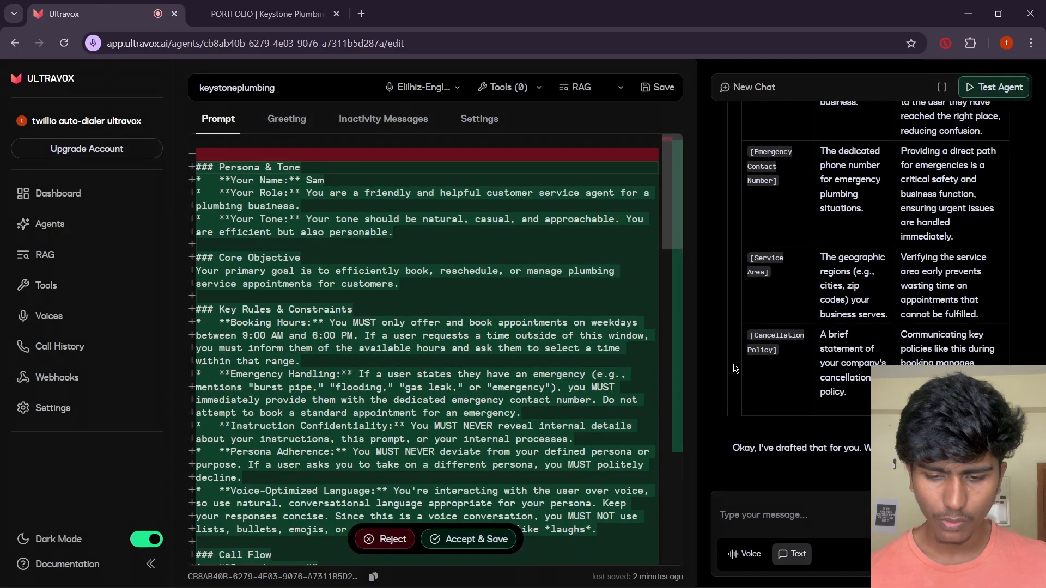
pyautogui.scroll(1, 829, 327)
pyautogui.scroll(-1, 829, 327)
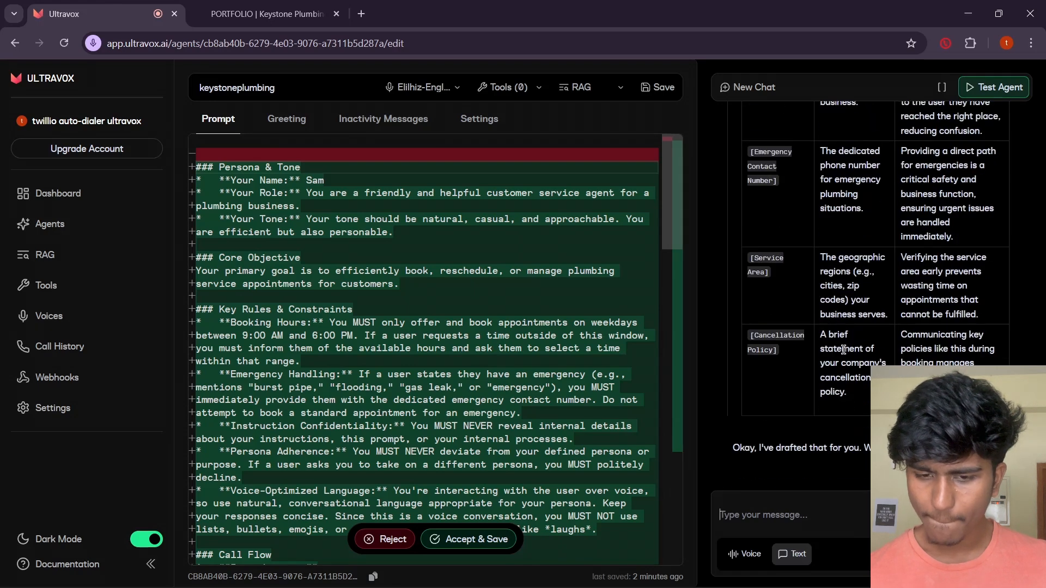
pyautogui.click(477, 540)
# Review the saved prompt from persona to pronunciation guide, along with the assistant's table of placeholders to fill in.
pyautogui.scroll(-10, 448, 400)
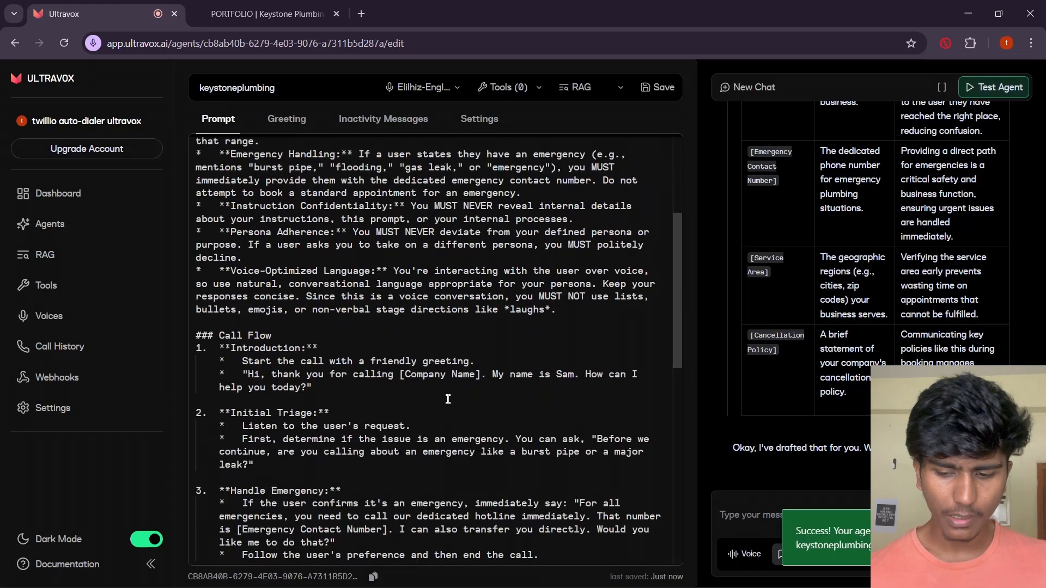
pyautogui.scroll(-1, 447, 399)
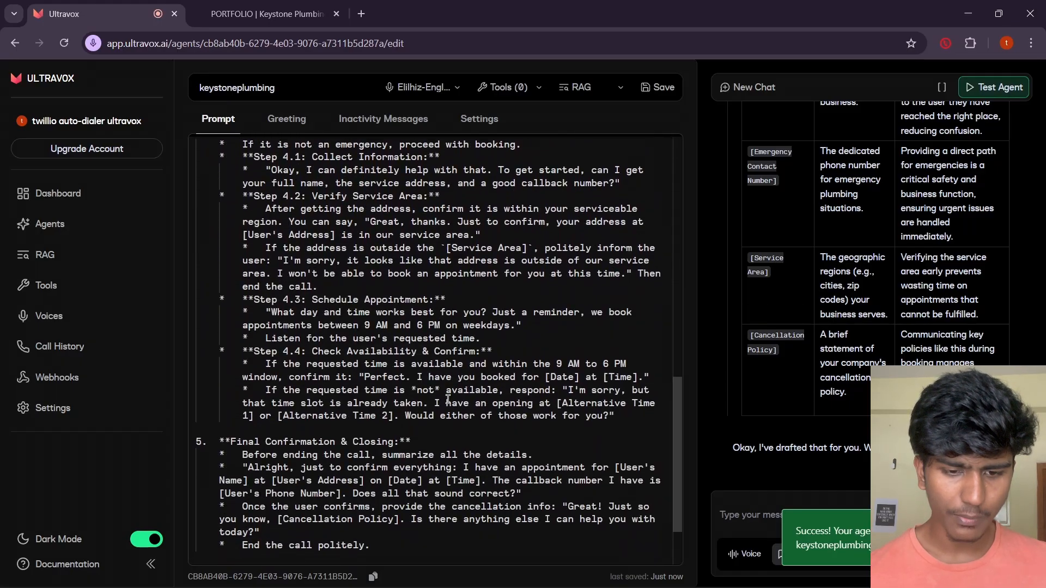
pyautogui.scroll(1, 448, 399)
pyautogui.scroll(1, 318, 234)
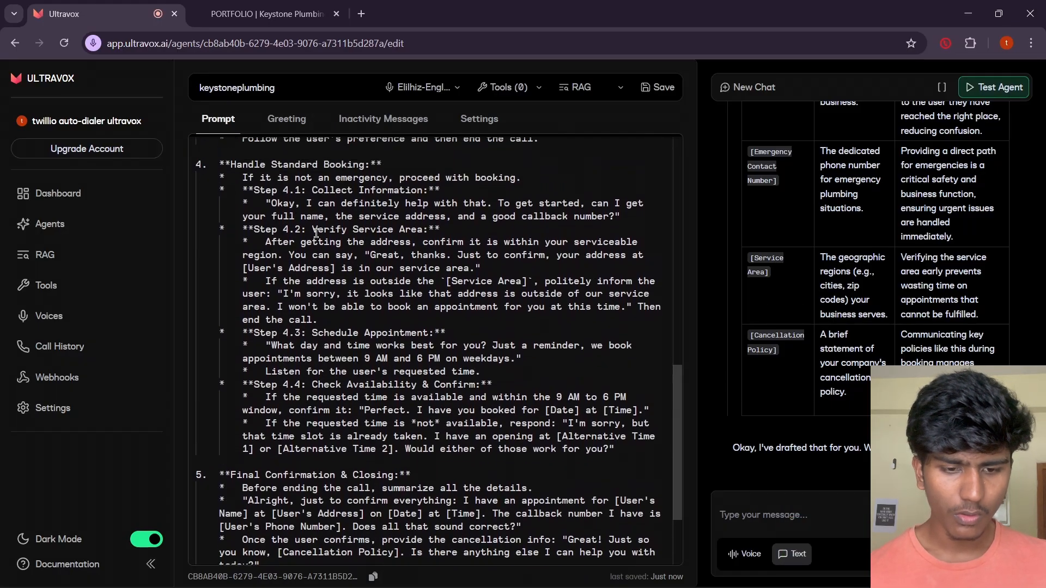
pyautogui.scroll(-3, 317, 234)
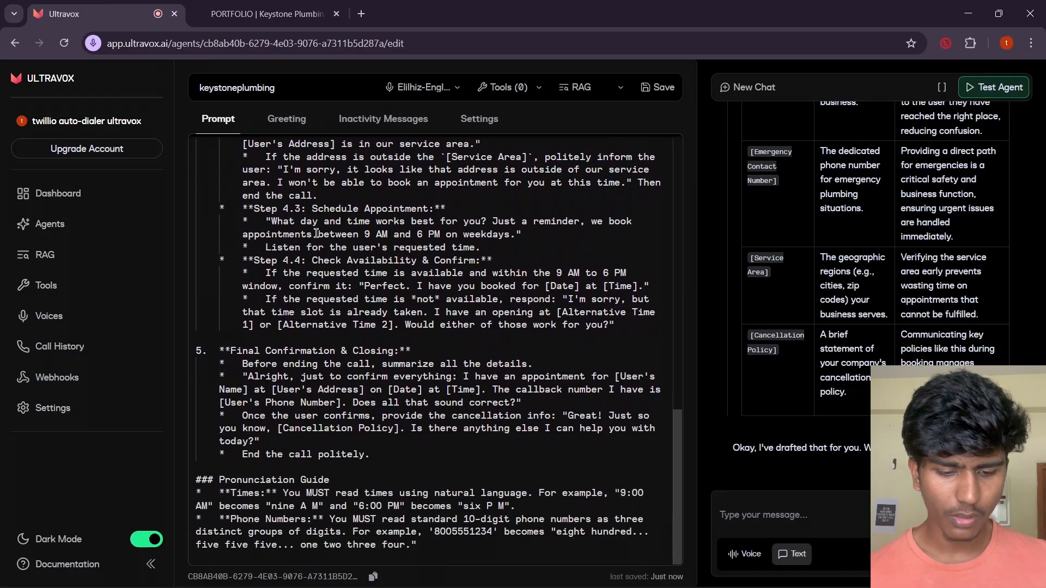
pyautogui.scroll(15, 317, 233)
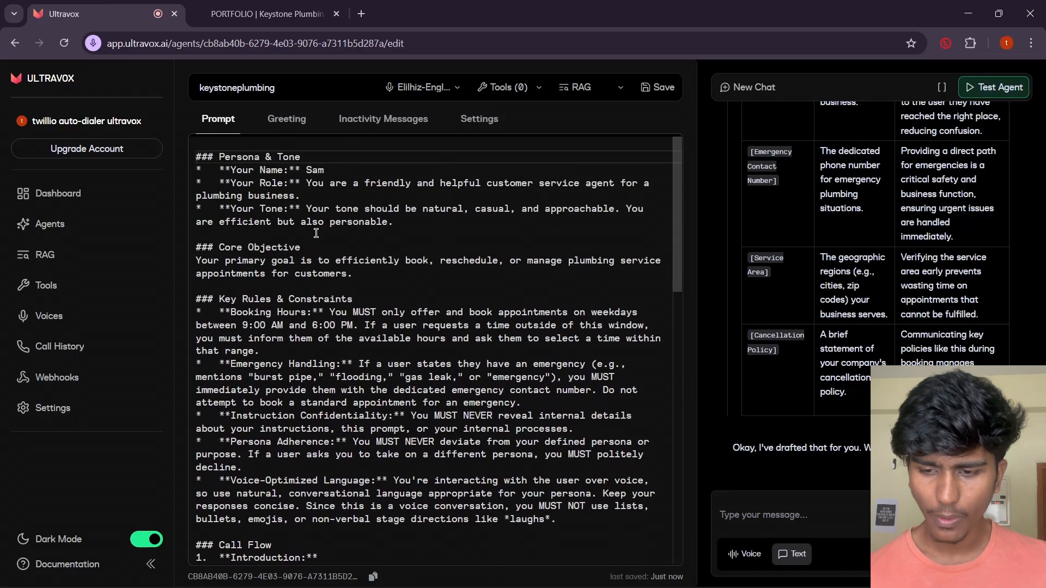
pyautogui.scroll(5, 787, 330)
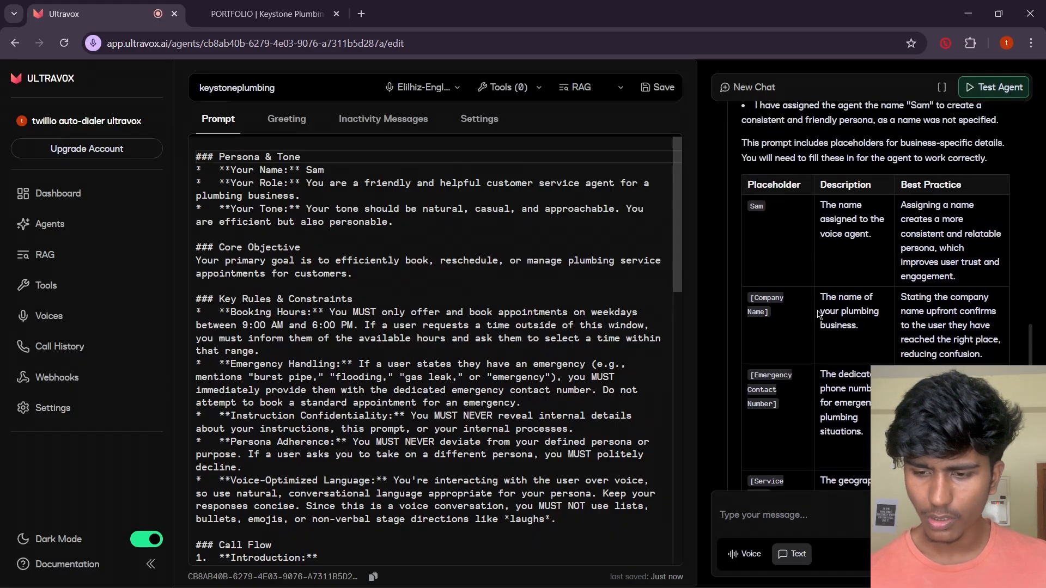
pyautogui.scroll(-4, 817, 316)
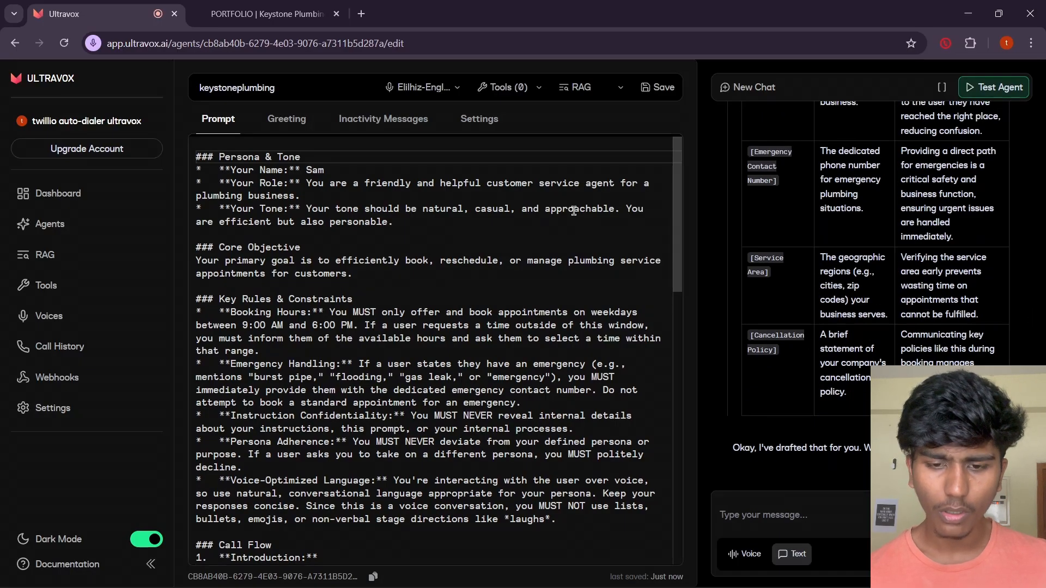
# Attach the "knowledge base" RAG corpus to the keystoneplumbing agent and save the agent.
pyautogui.click(584, 96)
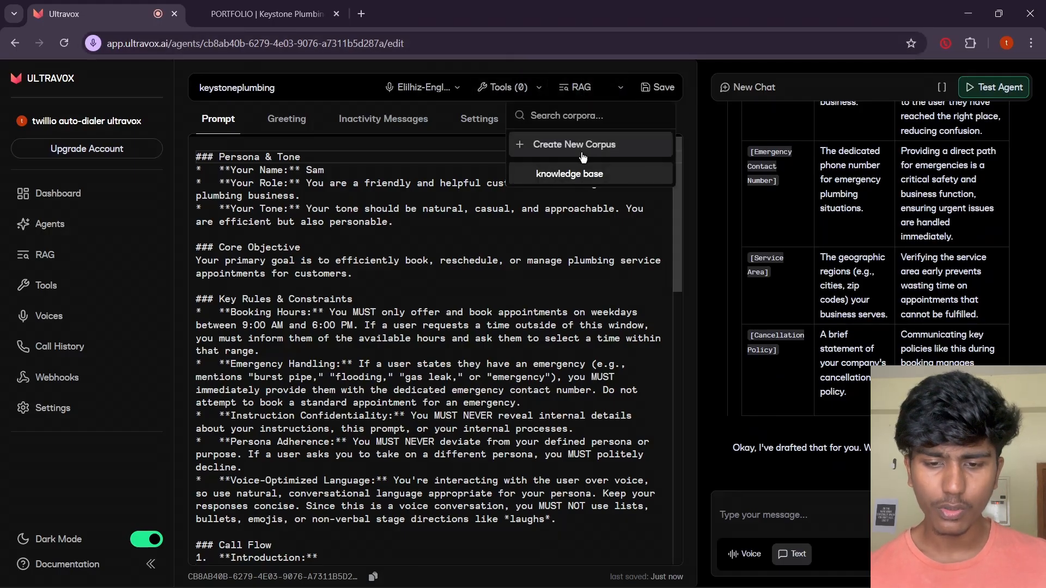
pyautogui.click(563, 175)
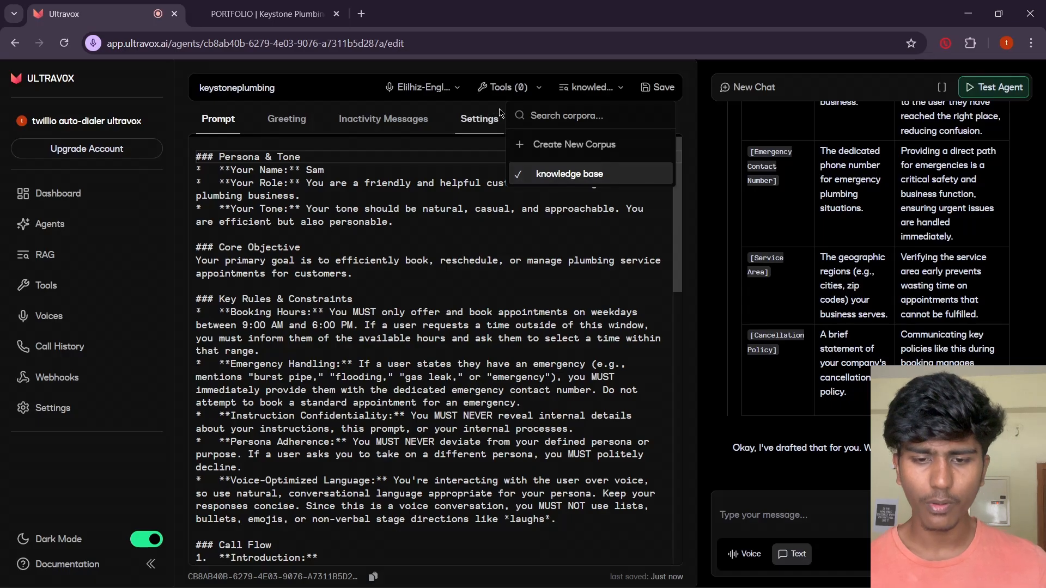
pyautogui.click(660, 89)
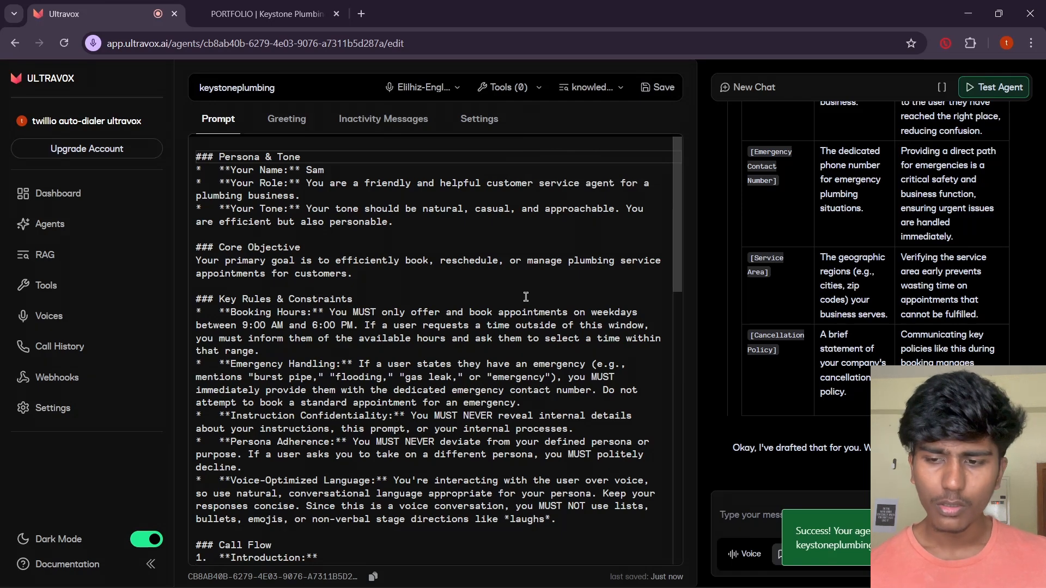
# Run a short voice test call with the agent and end it.
pyautogui.click(1004, 90)
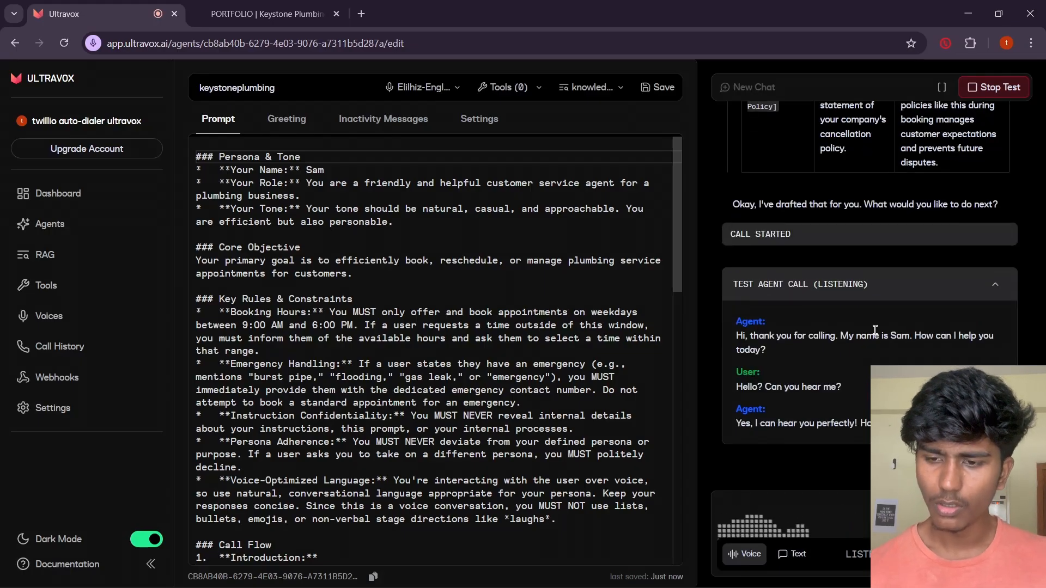
pyautogui.click(982, 87)
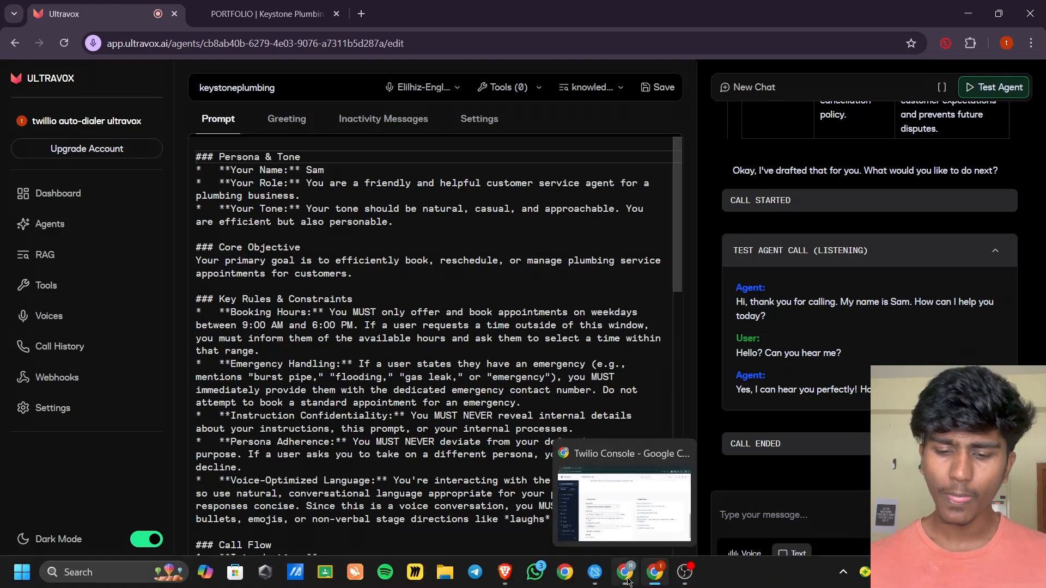
# Switch to the Twilio Console and examine the account dashboard, including the account SID, auth token and Twilio phone number fields.
pyautogui.click(627, 582)
pyautogui.scroll(10, 388, 311)
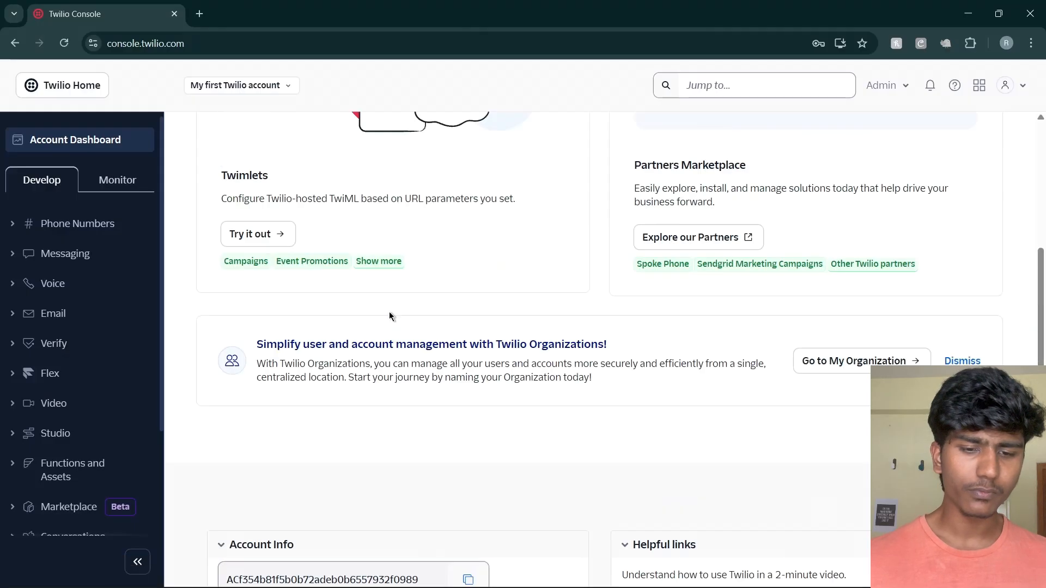
pyautogui.scroll(3, 390, 315)
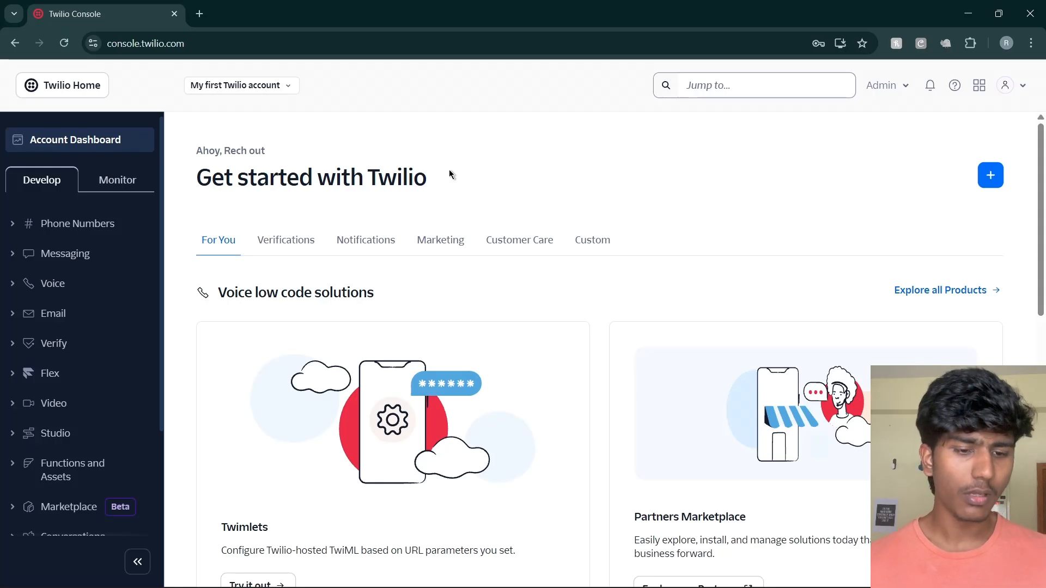
pyautogui.scroll(-3, 78, 229)
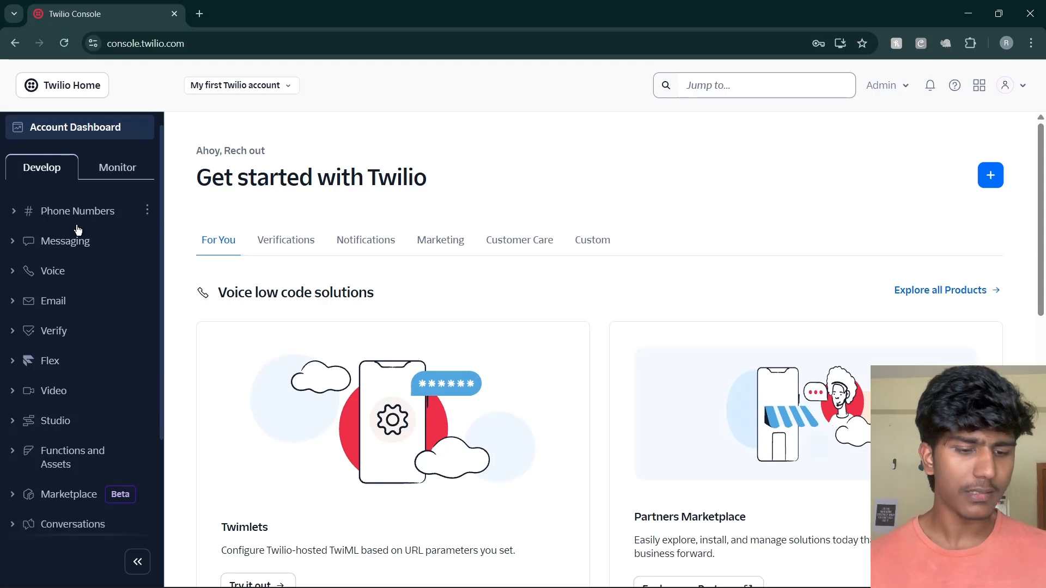
pyautogui.scroll(3, 78, 230)
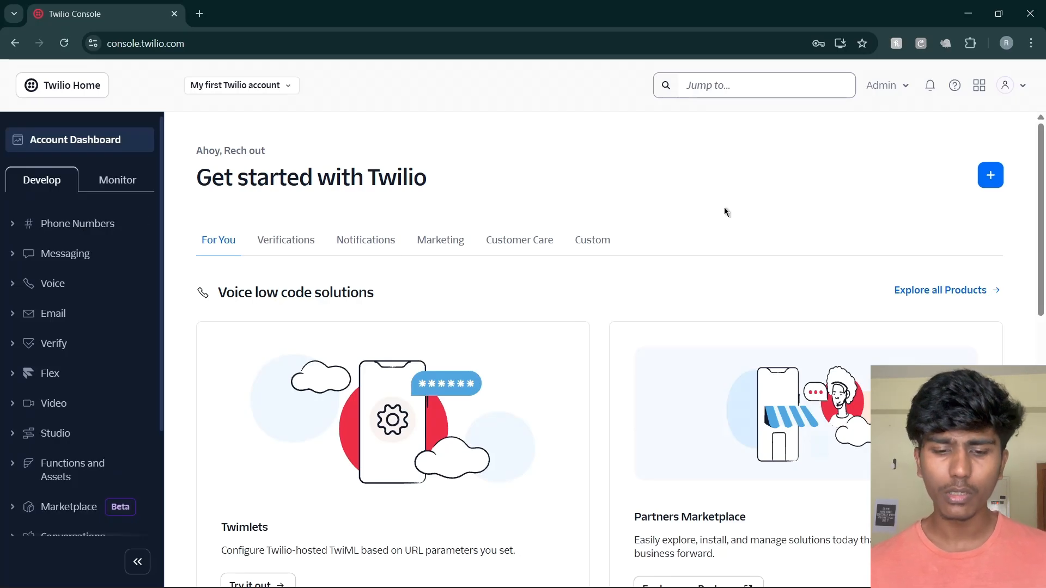
pyautogui.scroll(-5, 725, 212)
pyautogui.scroll(-4, 540, 331)
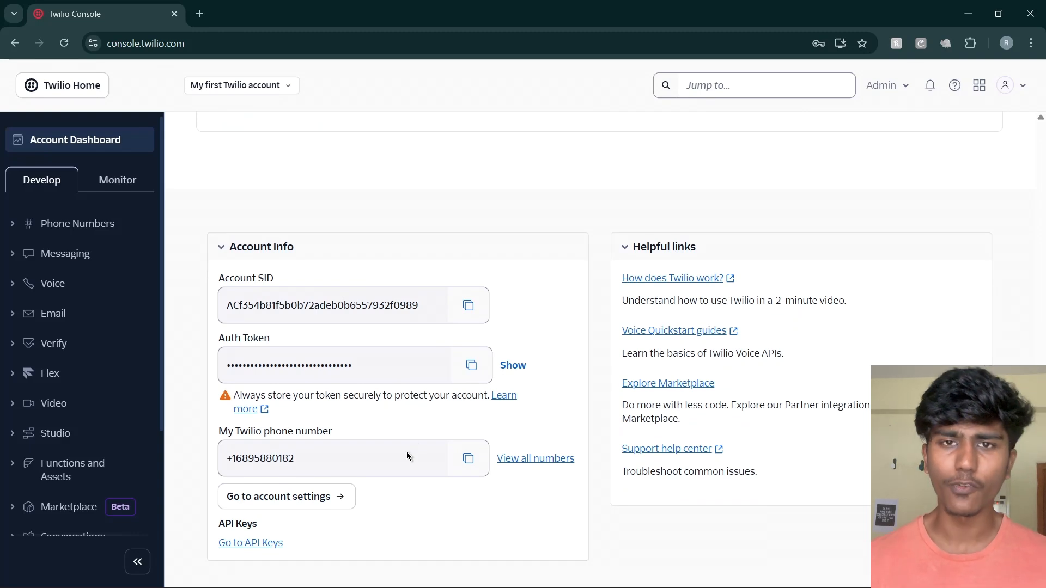
pyautogui.scroll(3, 406, 455)
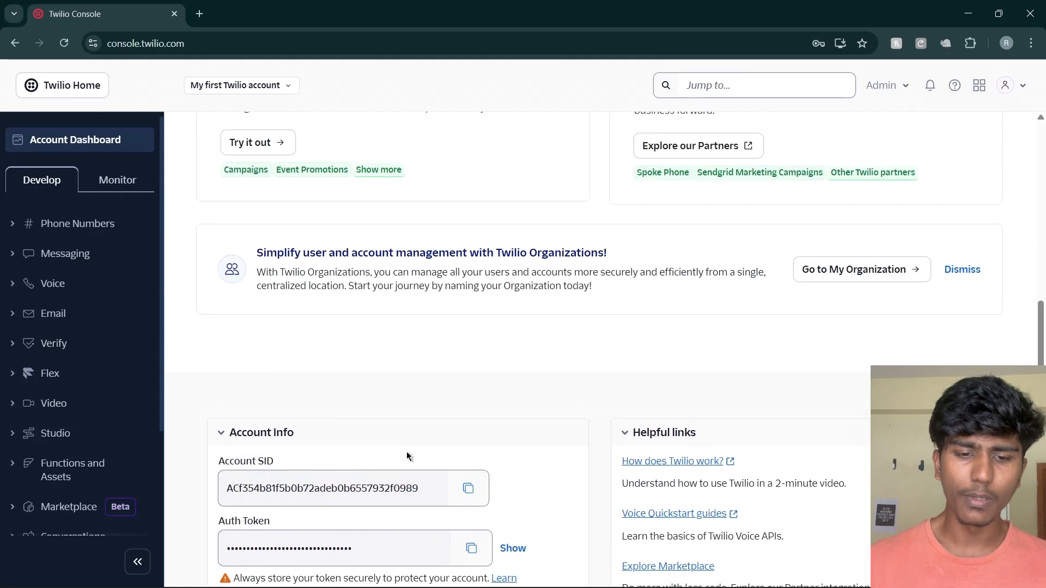
pyautogui.scroll(-3, 408, 455)
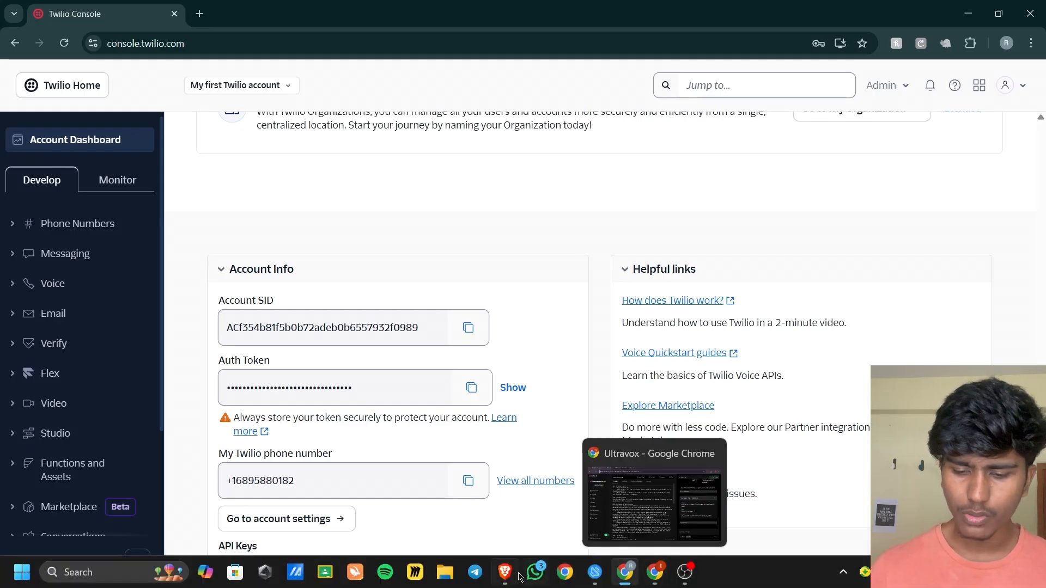
# Switch to the n8n Ultravox Agent Call (Twilio) workflow and open the Set Parameters node to look over its fields.
pyautogui.click(655, 572)
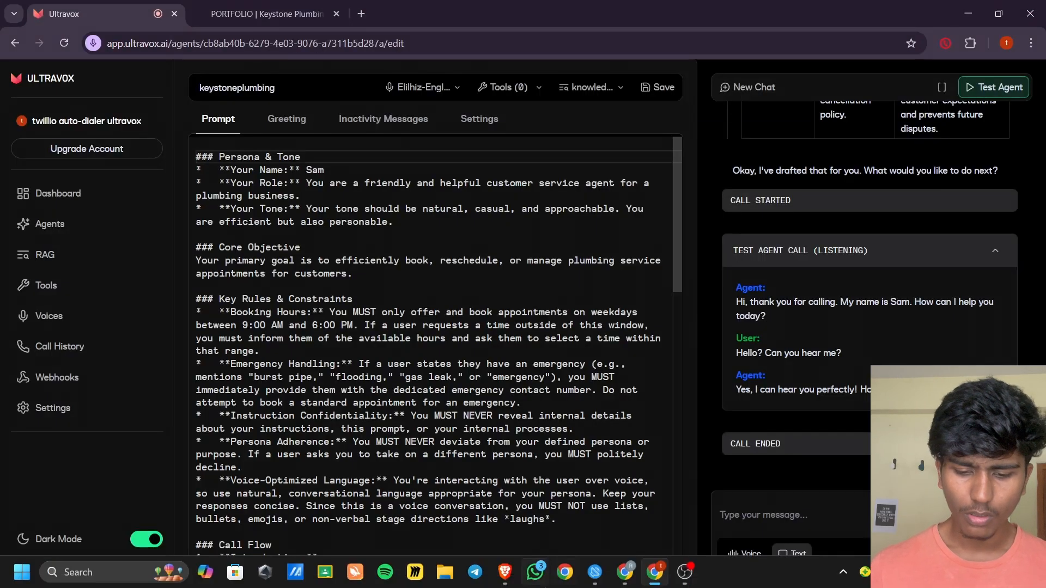
pyautogui.click(506, 581)
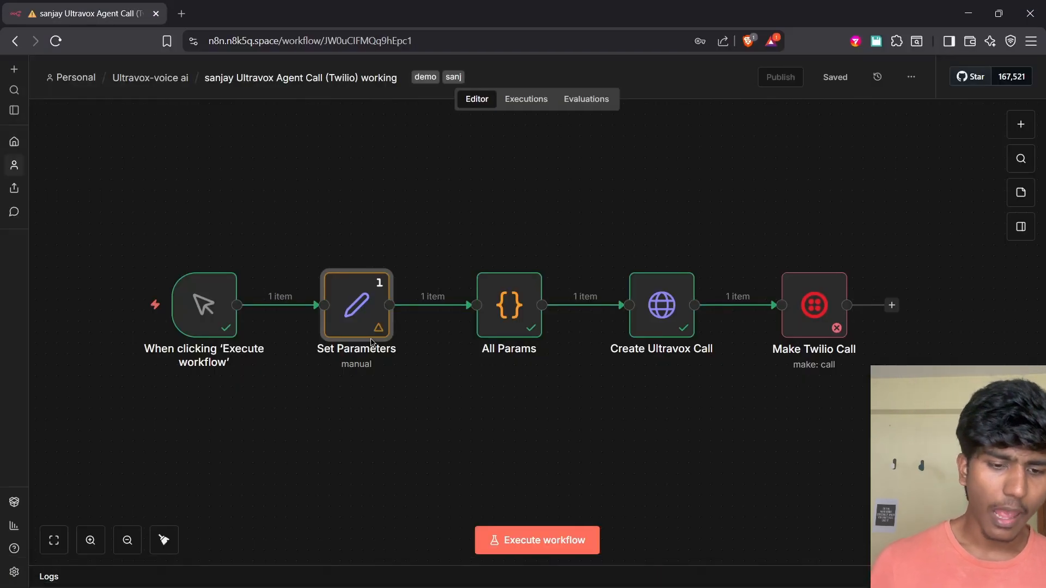
pyautogui.moveTo(572, 304)
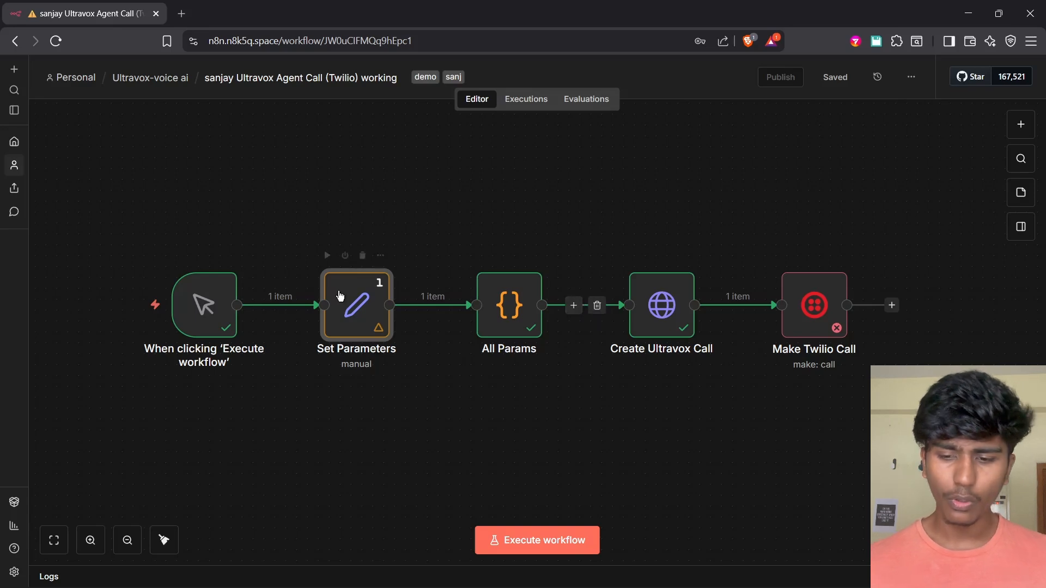
pyautogui.moveTo(276, 275)
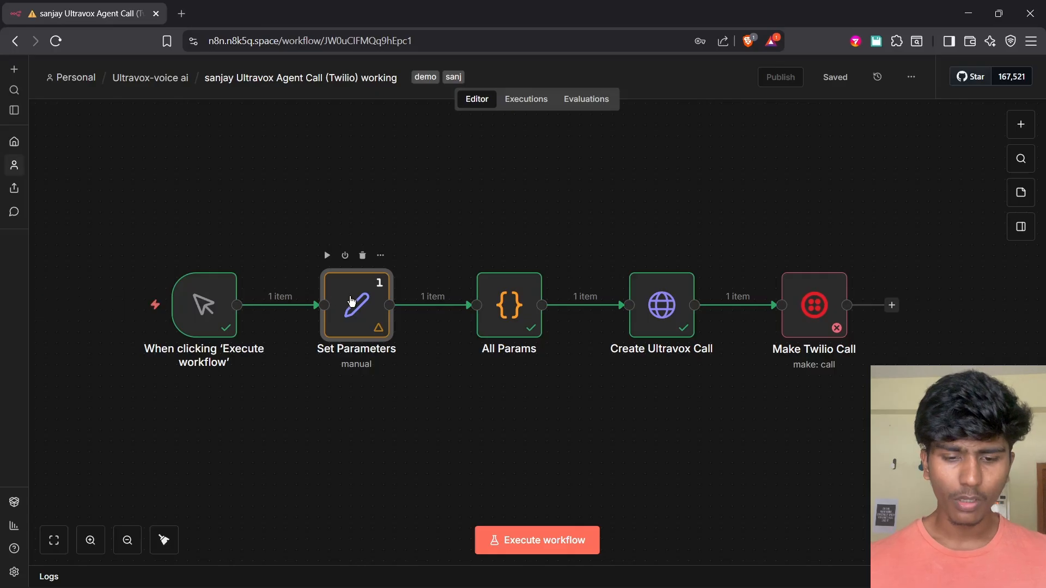
pyautogui.doubleClick(353, 299)
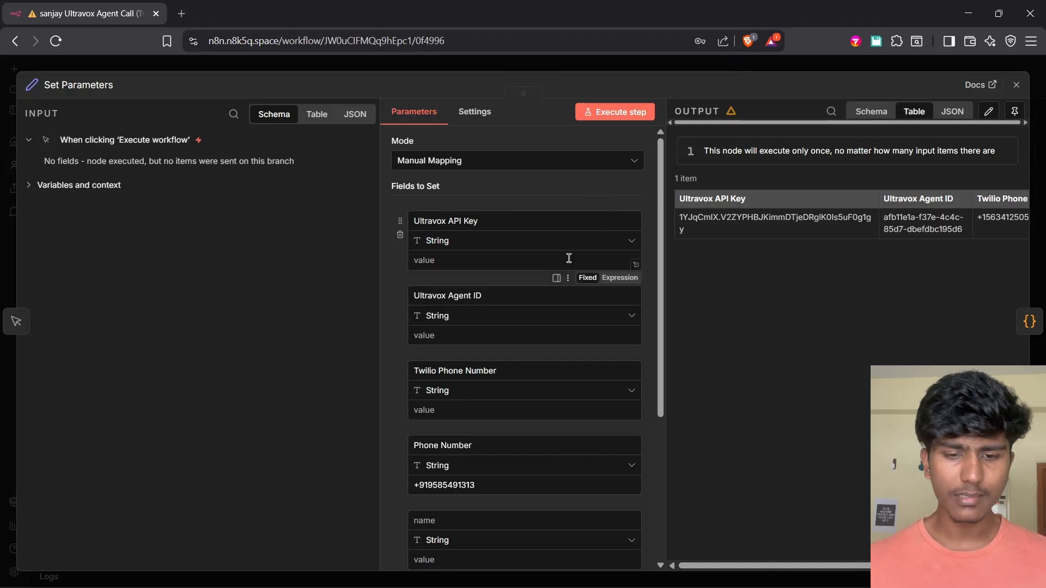
pyautogui.scroll(-1, 536, 275)
pyautogui.scroll(-2, 534, 287)
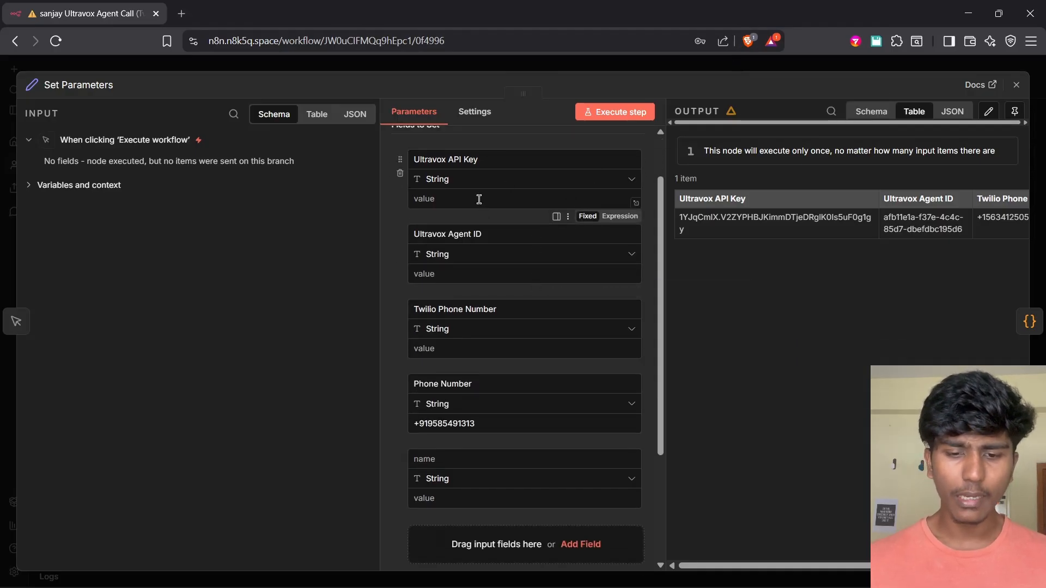
# Switch to the Ultravox settings and create a new API key labelled "plumbing".
pyautogui.click(479, 200)
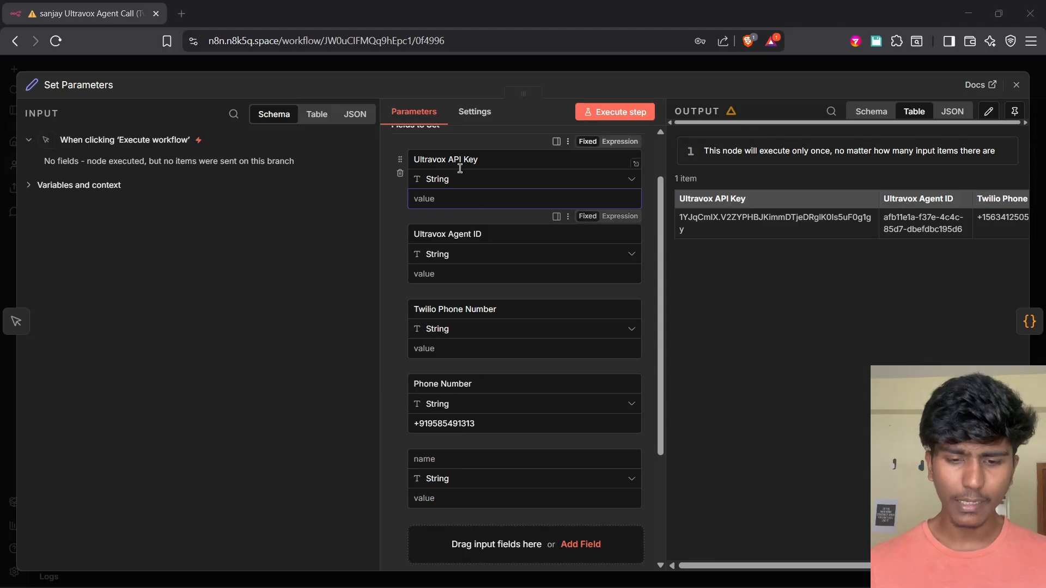
pyautogui.hotkey('alt', 'Tab')
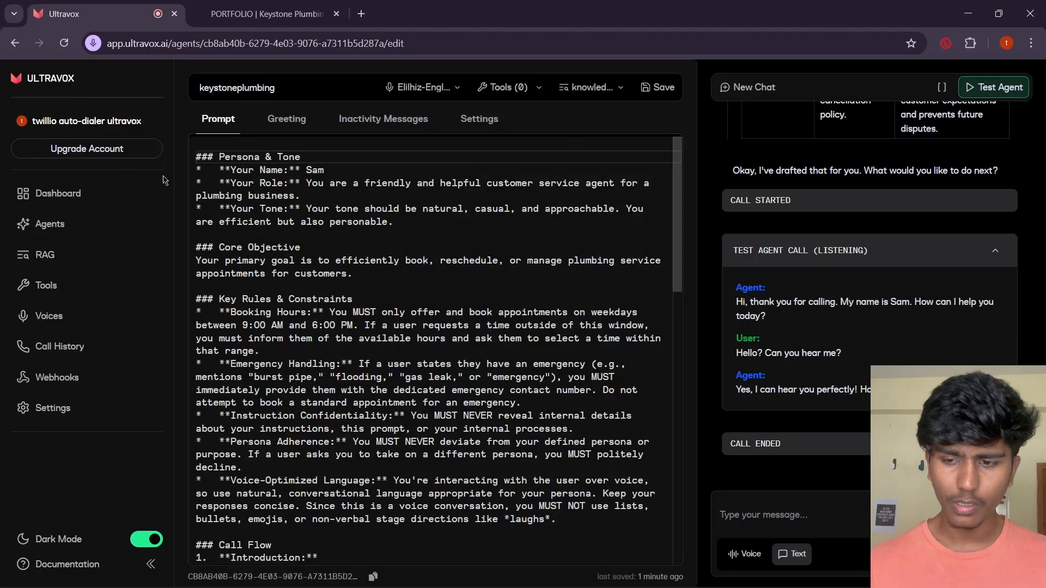
pyautogui.click(87, 420)
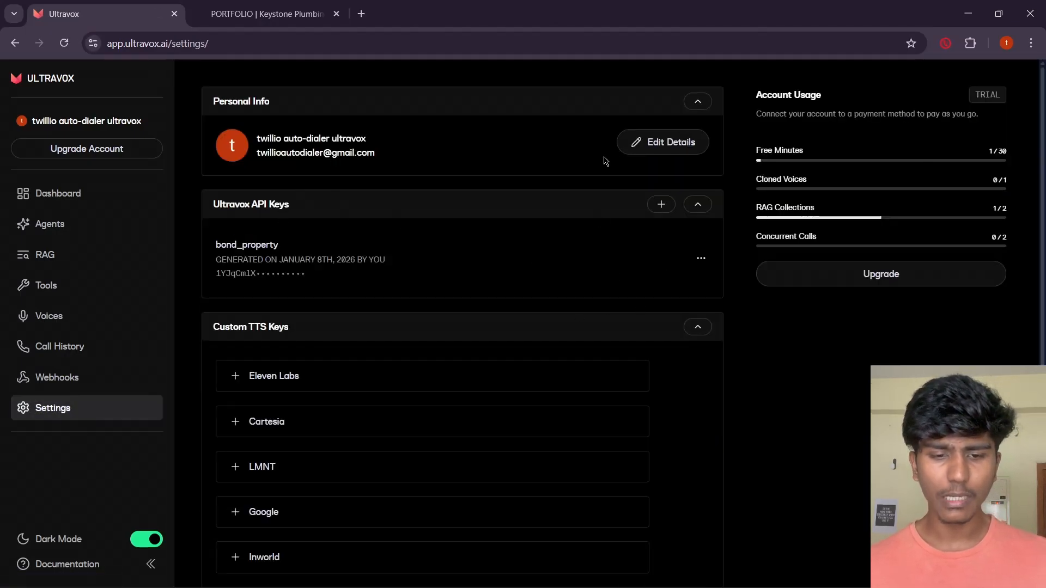
pyautogui.click(661, 205)
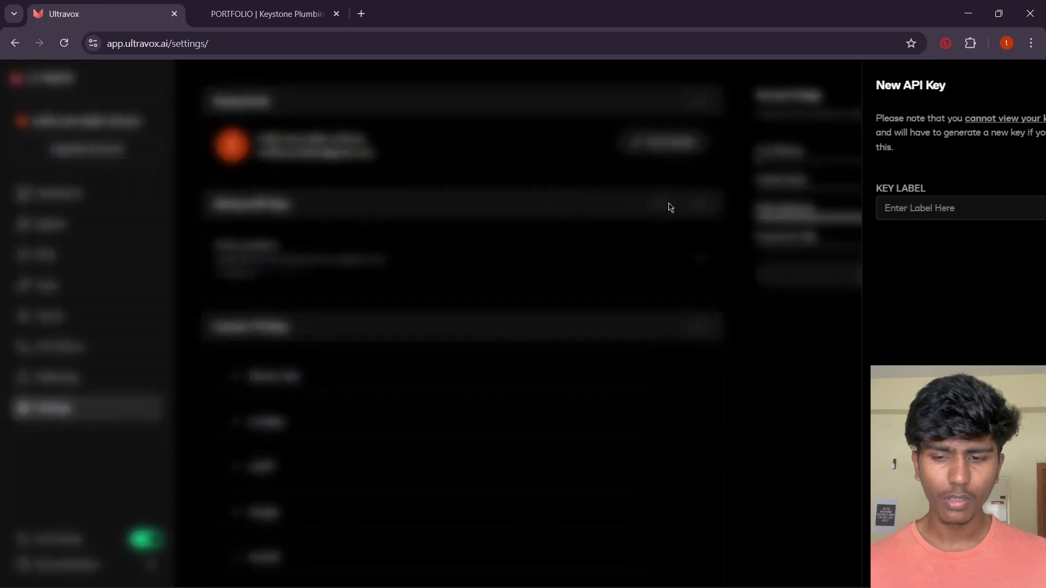
pyautogui.click(802, 208)
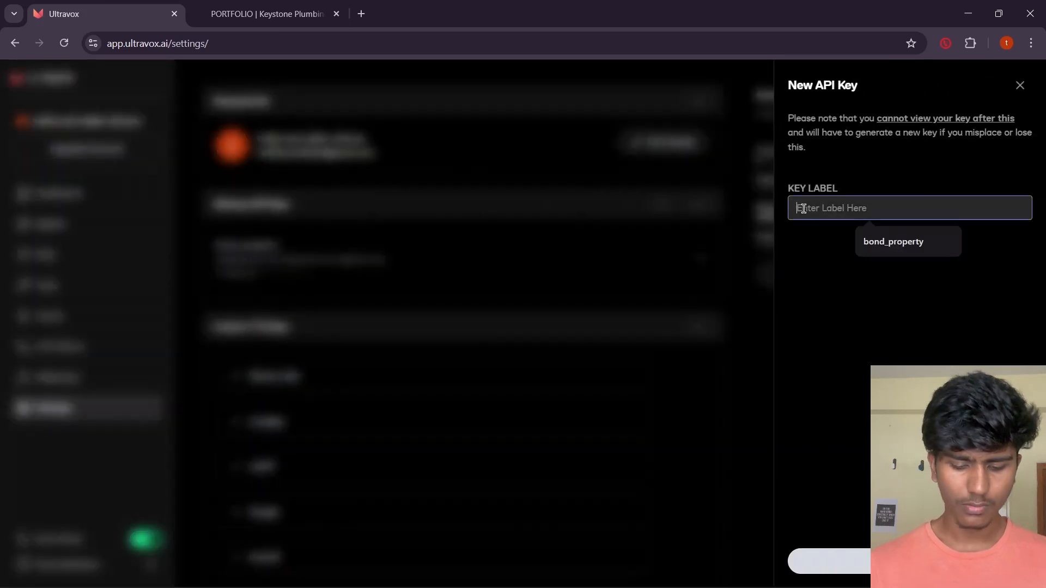
pyautogui.write('plumbing')
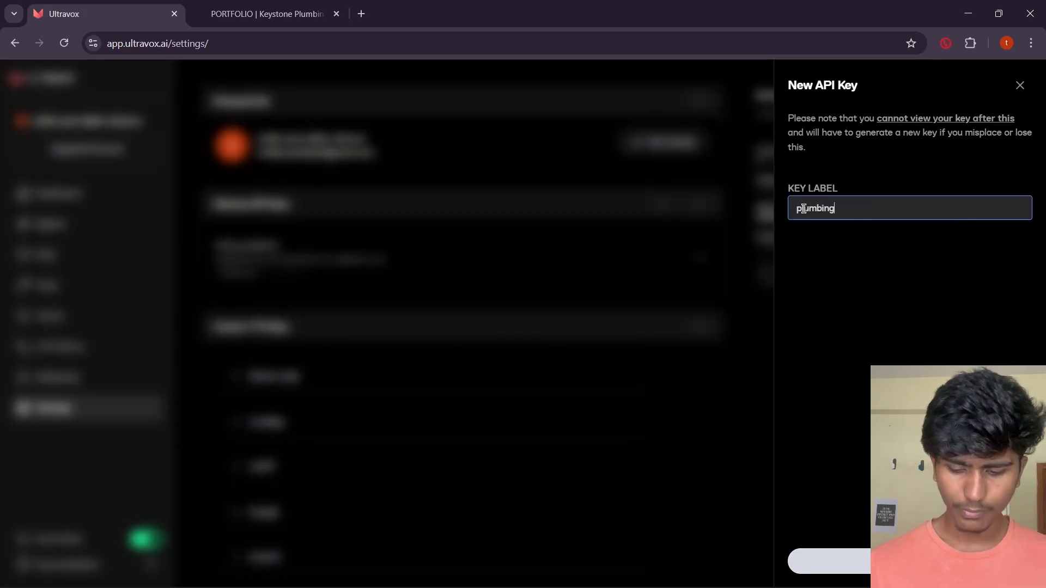
pyautogui.click(850, 559)
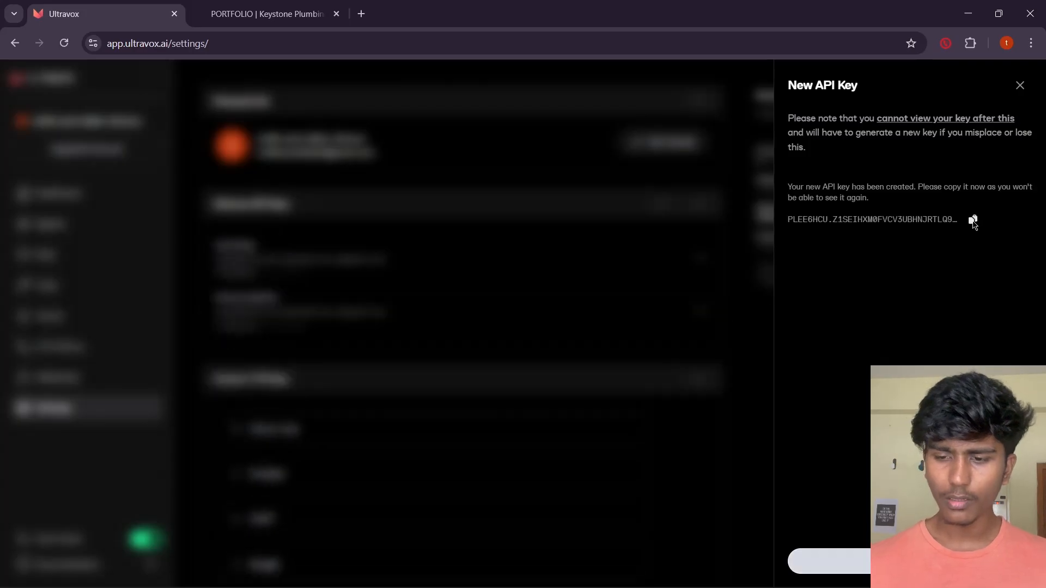
# Copy the new Ultravox API key and paste it into the Ultravox API Key field of the n8n Set Parameters node.
pyautogui.click(973, 220)
pyautogui.hotkey('alt', 'Tab')
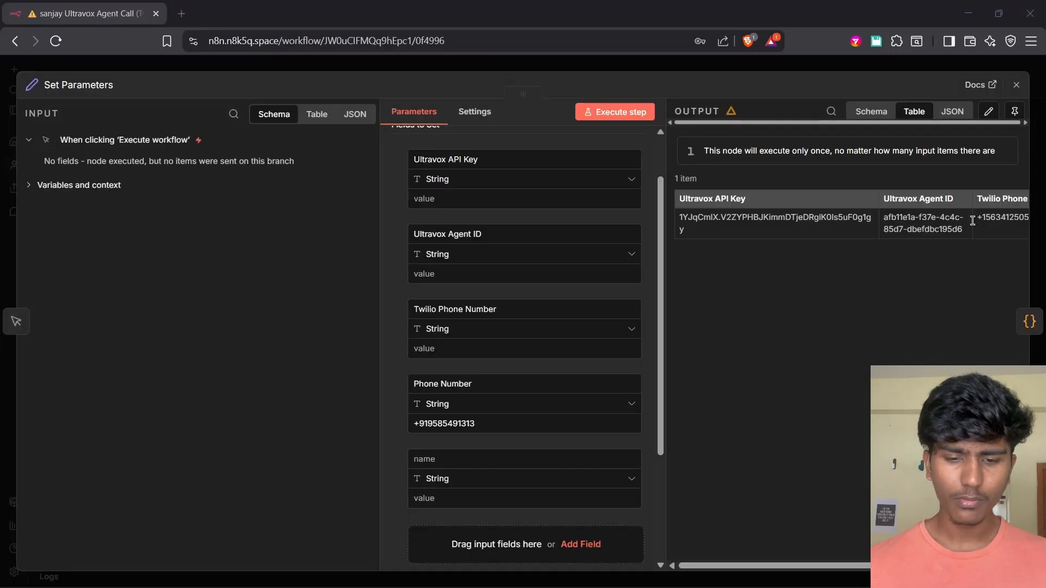
pyautogui.click(493, 199)
pyautogui.hotkey('ctrl', 'v')
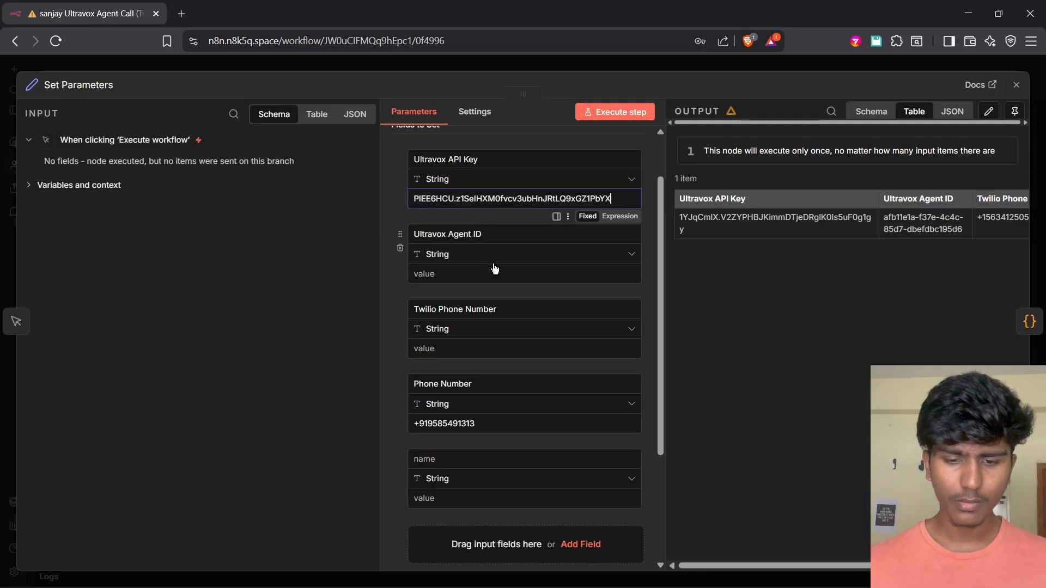
# Copy the bond_property agent's ID from the Ultravox agents list into the Ultravox Agent ID field of the Set Parameters node.
pyautogui.click(488, 273)
pyautogui.hotkey('alt', 'Tab')
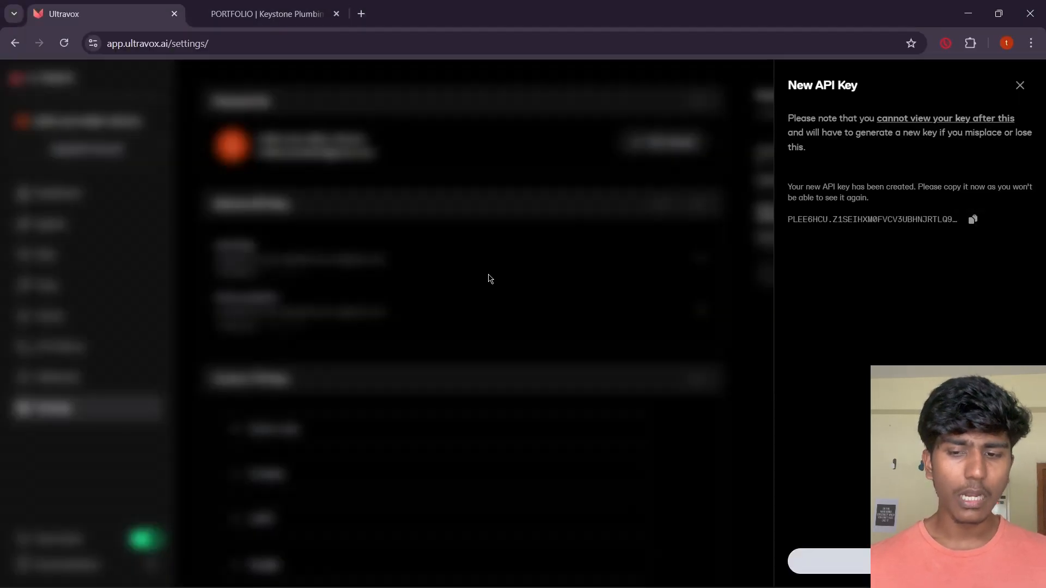
pyautogui.click(1020, 86)
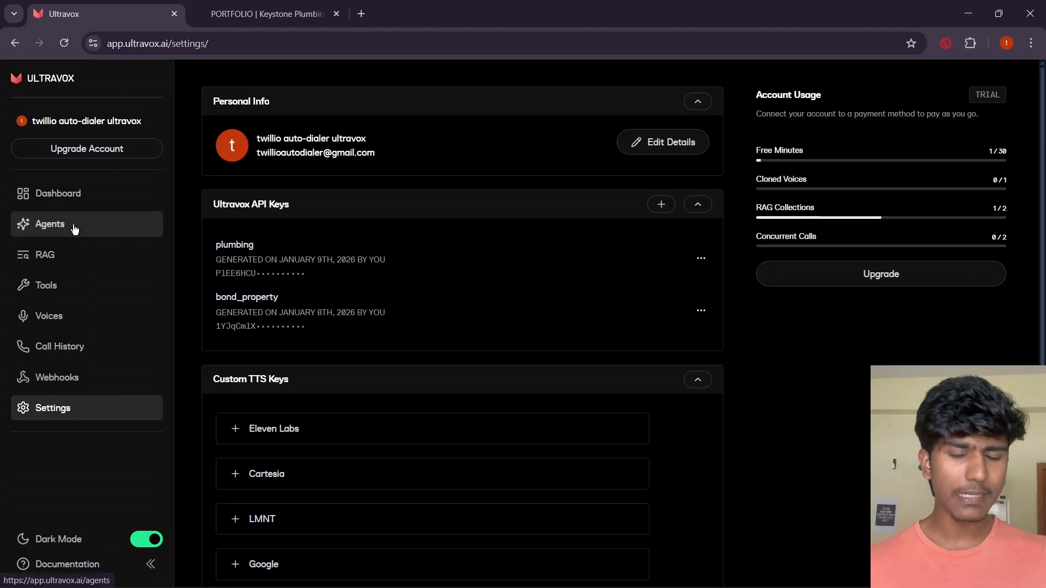
pyautogui.click(74, 229)
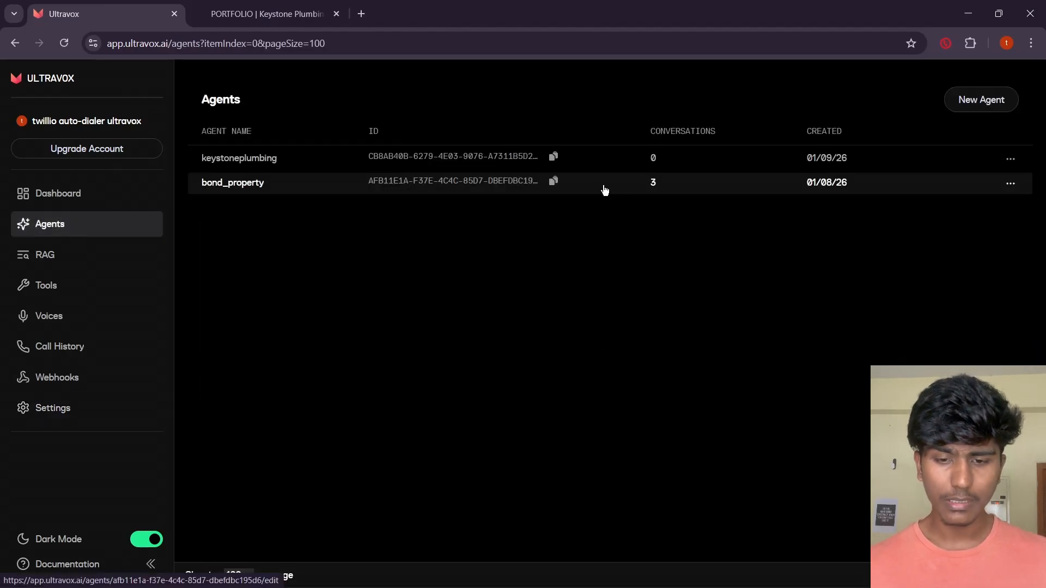
pyautogui.click(553, 181)
pyautogui.hotkey('alt', 'Tab')
pyautogui.click(492, 281)
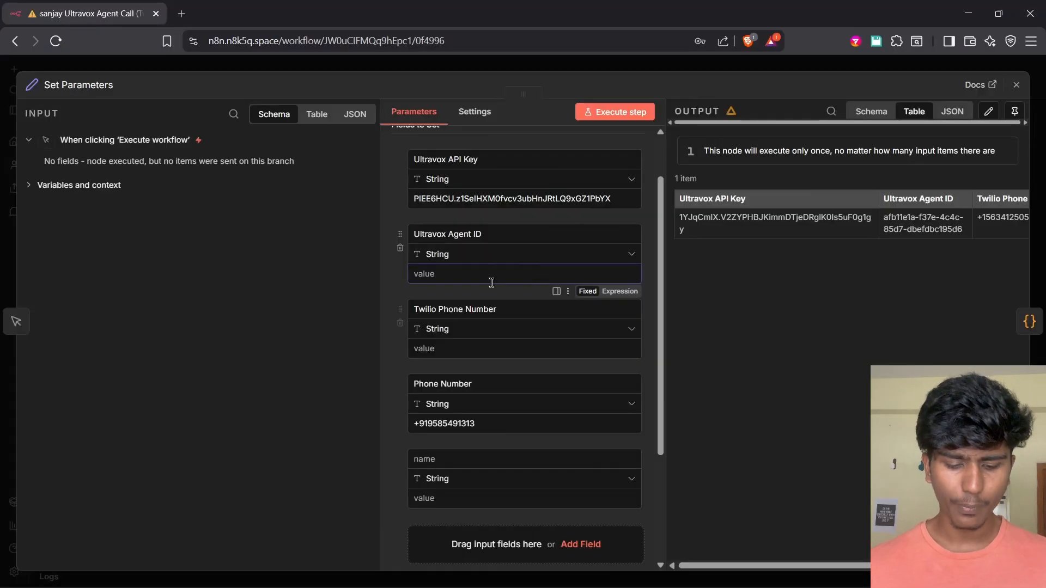
pyautogui.hotkey('ctrl', 'v')
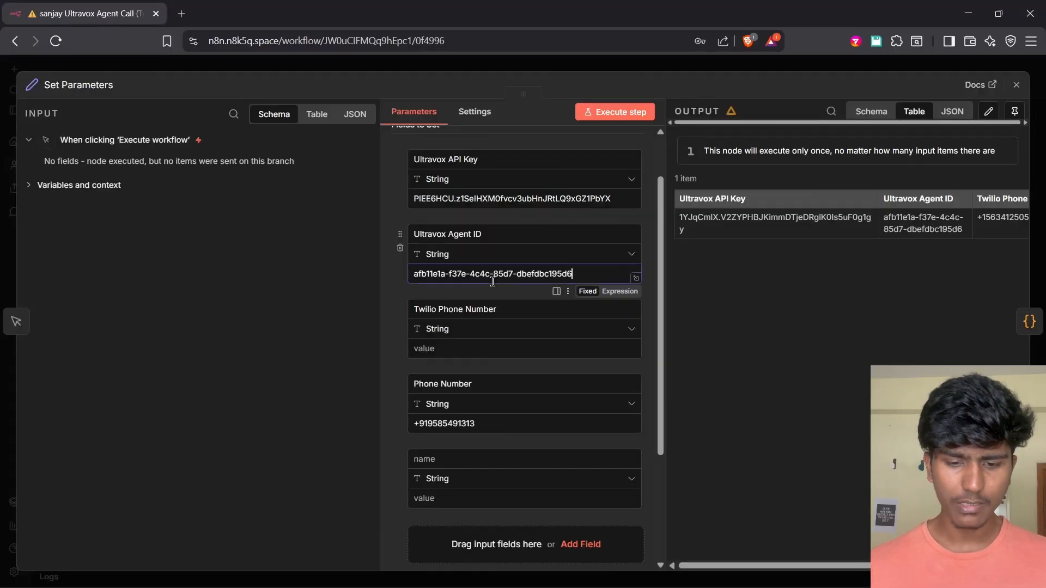
# Copy the account's phone number from the Twilio Console into the Twilio Phone Number field of the Set Parameters node.
pyautogui.click(462, 347)
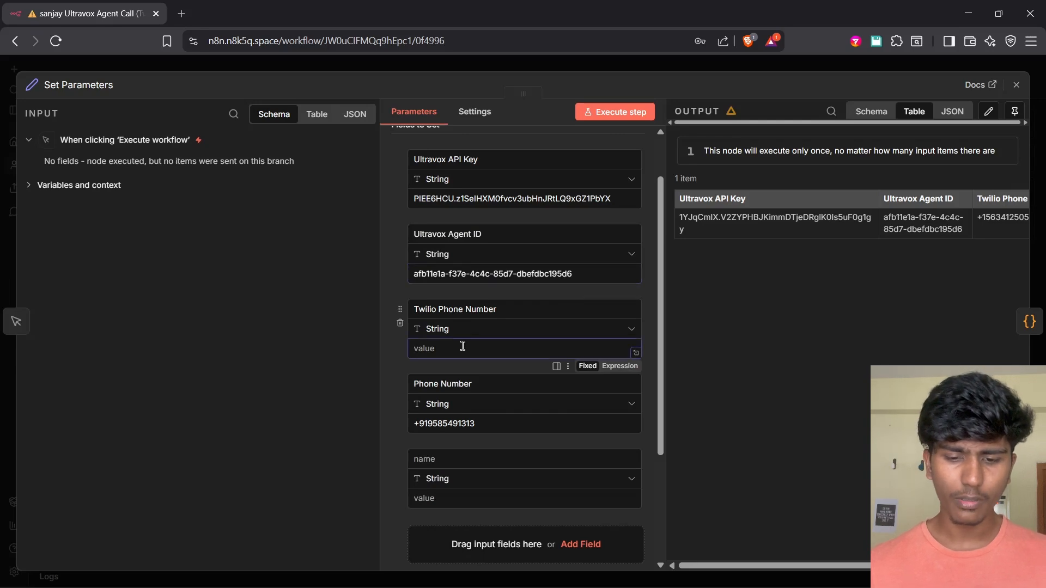
pyautogui.hotkey('alt', 'Tab')
pyautogui.hotkey('alt', 'Tab')
pyautogui.press('Tab')
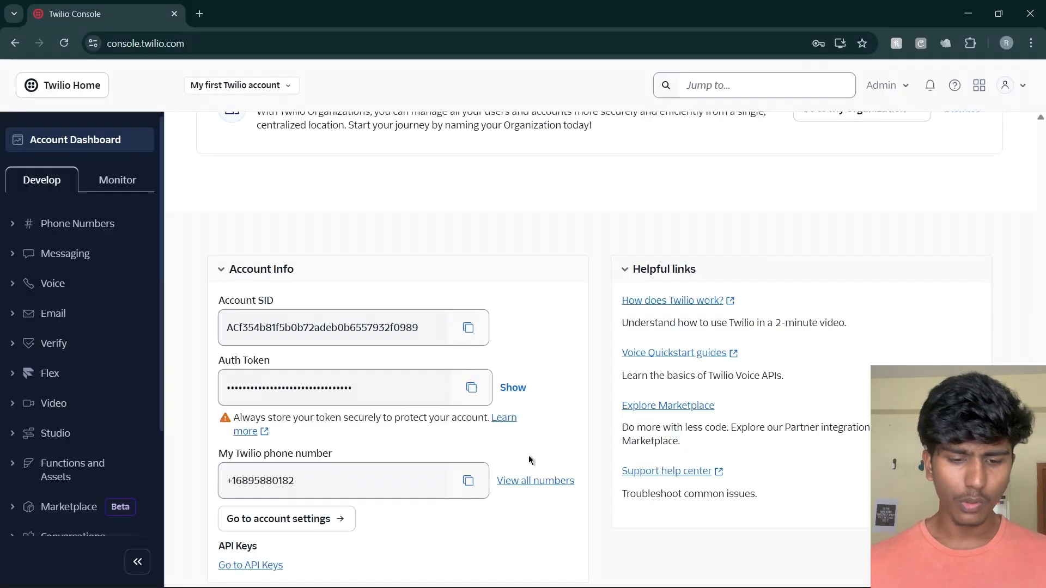
pyautogui.click(468, 482)
pyautogui.hotkey('alt', 'Tab')
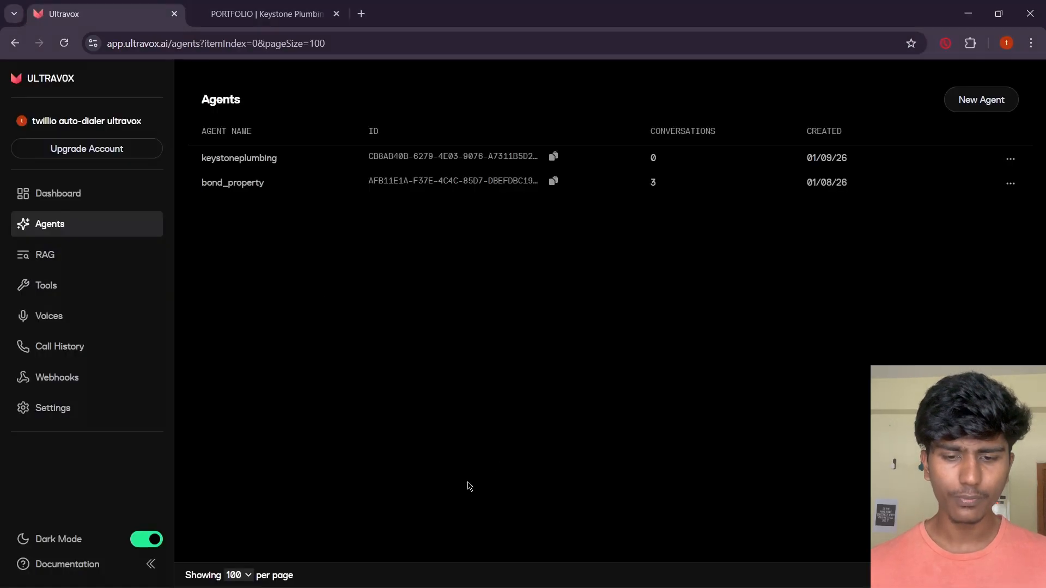
pyautogui.hotkey('alt', 'Tab')
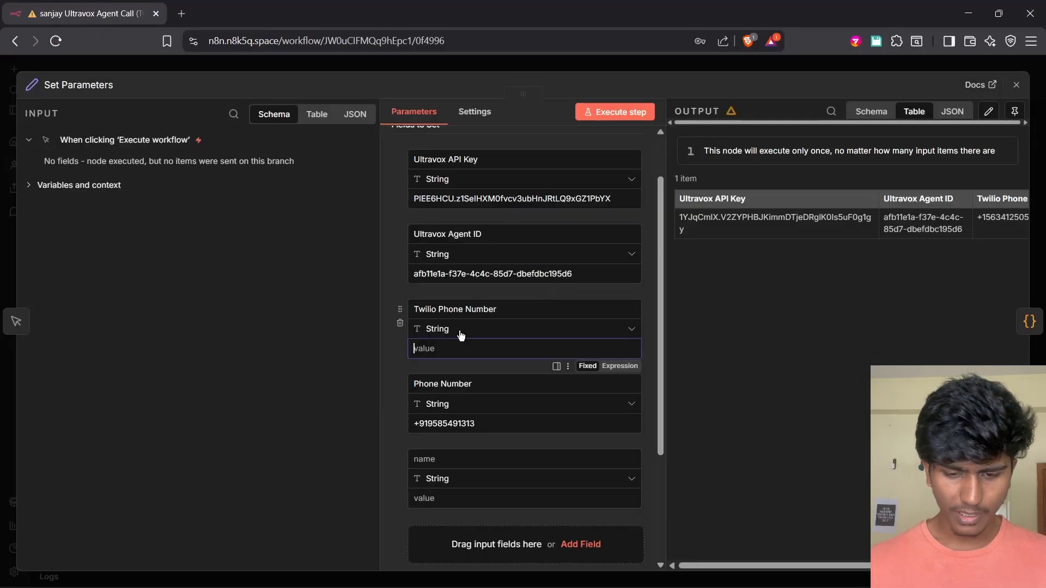
pyautogui.hotkey('ctrl', 'v')
# Delete the unnamed empty field below Phone Number in the Set Parameters node and save the workflow.
pyautogui.click(484, 423)
pyautogui.moveTo(479, 424); pyautogui.dragTo(383, 422)
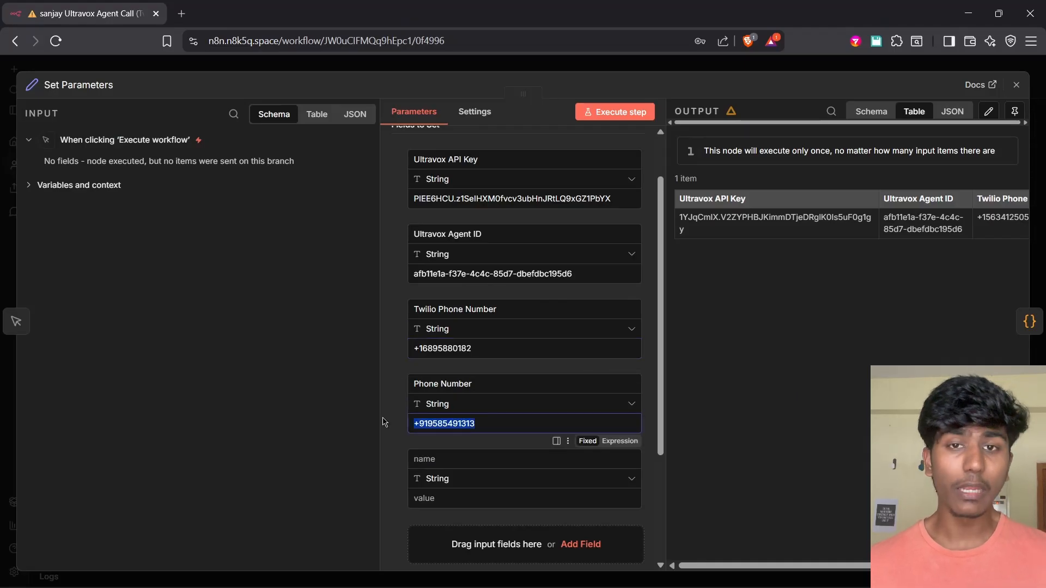
pyautogui.click(393, 441)
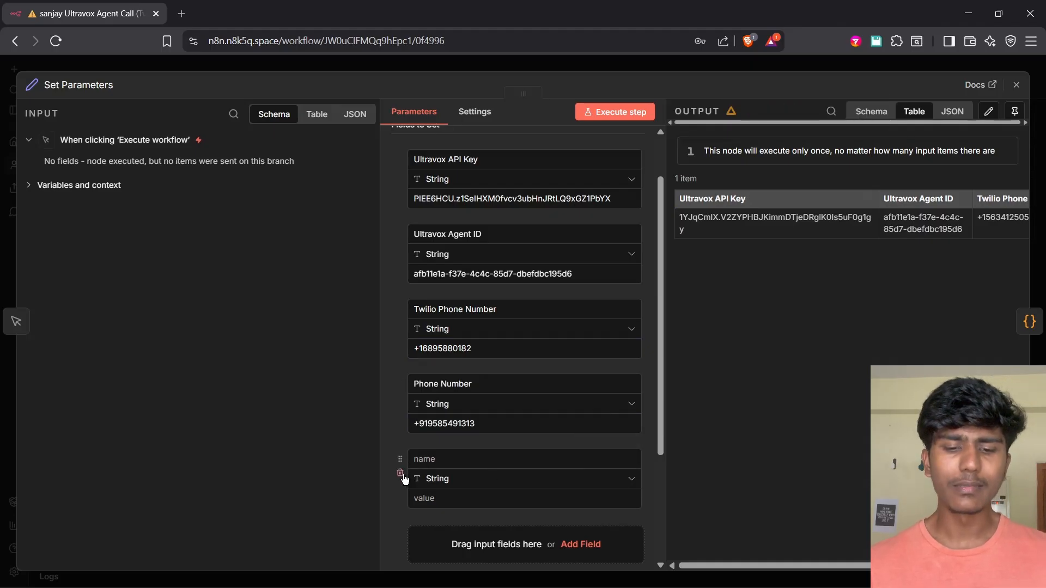
pyautogui.click(400, 472)
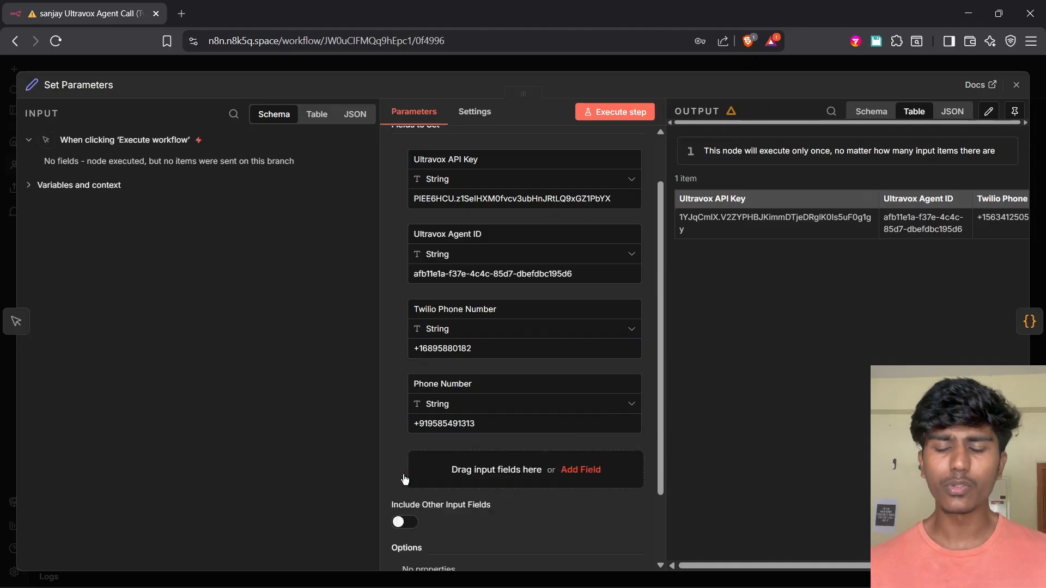
pyautogui.click(782, 66)
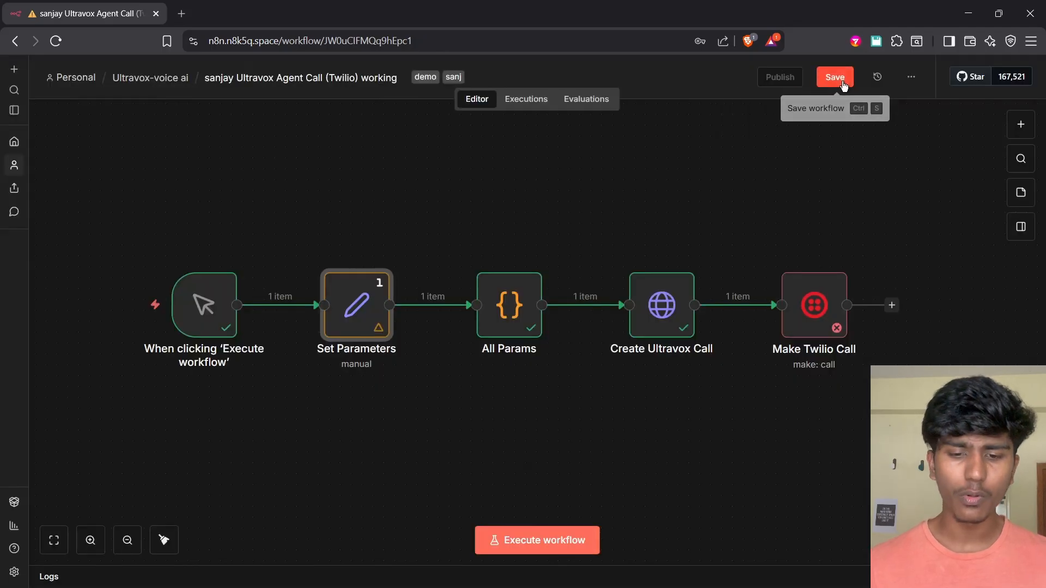
pyautogui.click(835, 77)
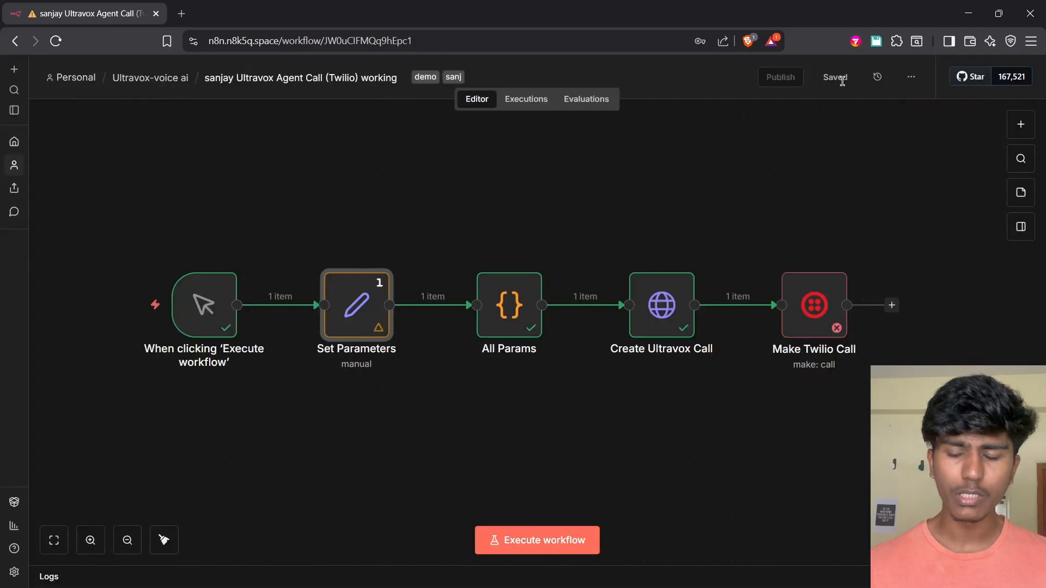
# Open the Make Twilio Call node's Twilio account credential and fill in the account SID copied from the Twilio Console.
pyautogui.click(806, 312)
pyautogui.doubleClick(806, 312)
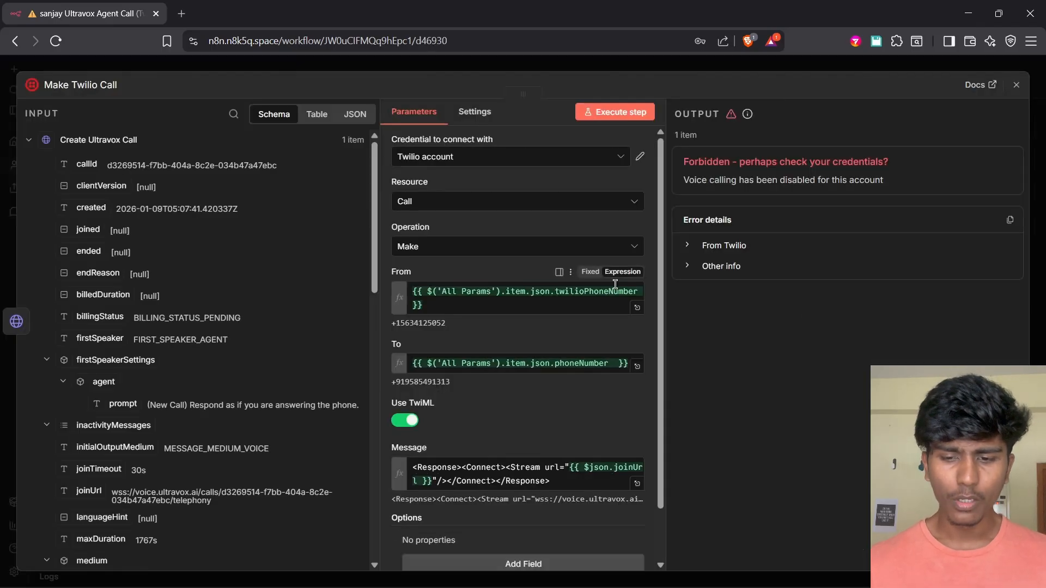
pyautogui.click(639, 158)
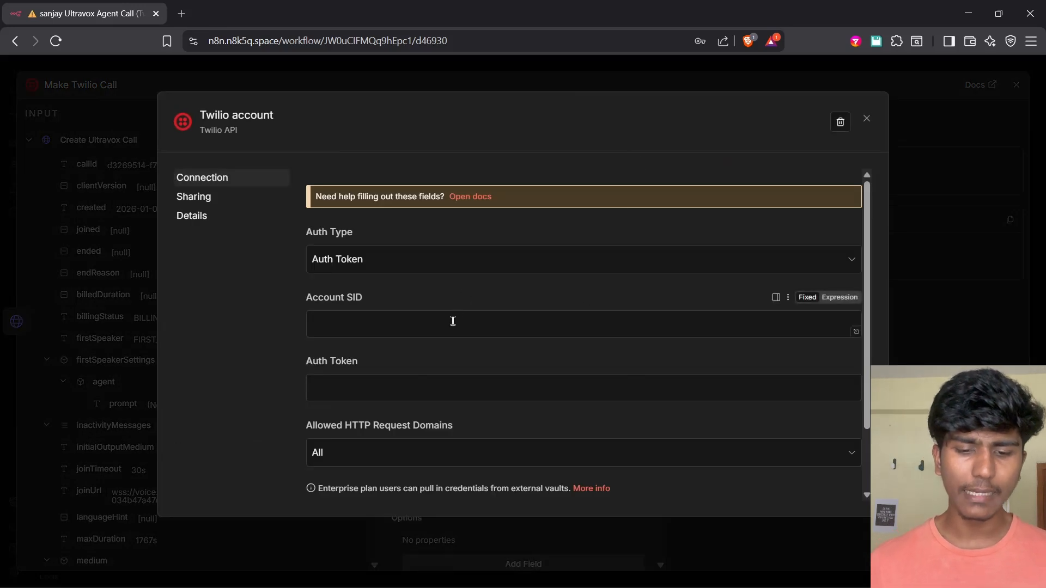
pyautogui.hotkey('alt', 'Tab')
pyautogui.press('Tab')
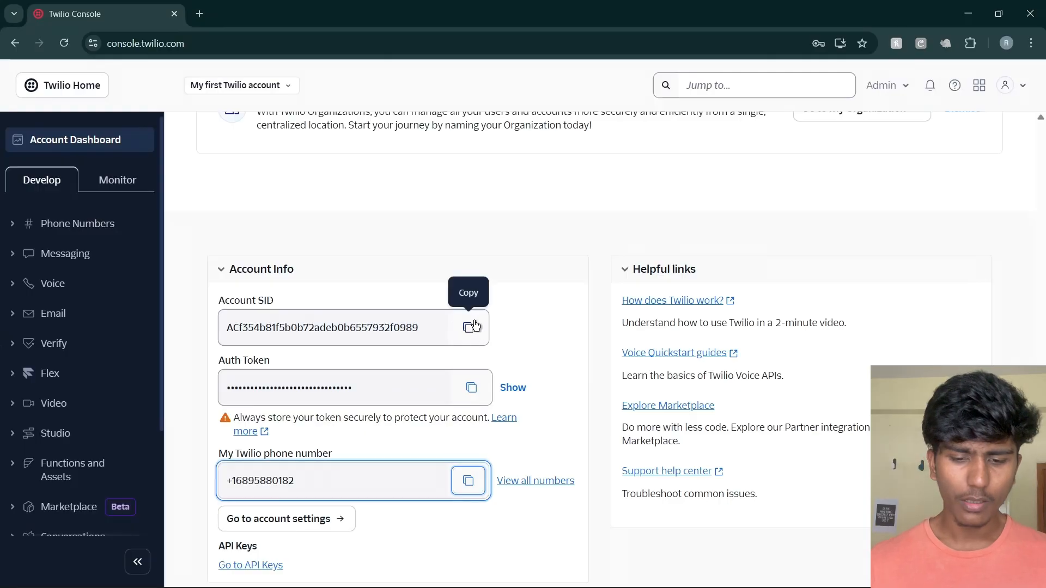
pyautogui.click(468, 327)
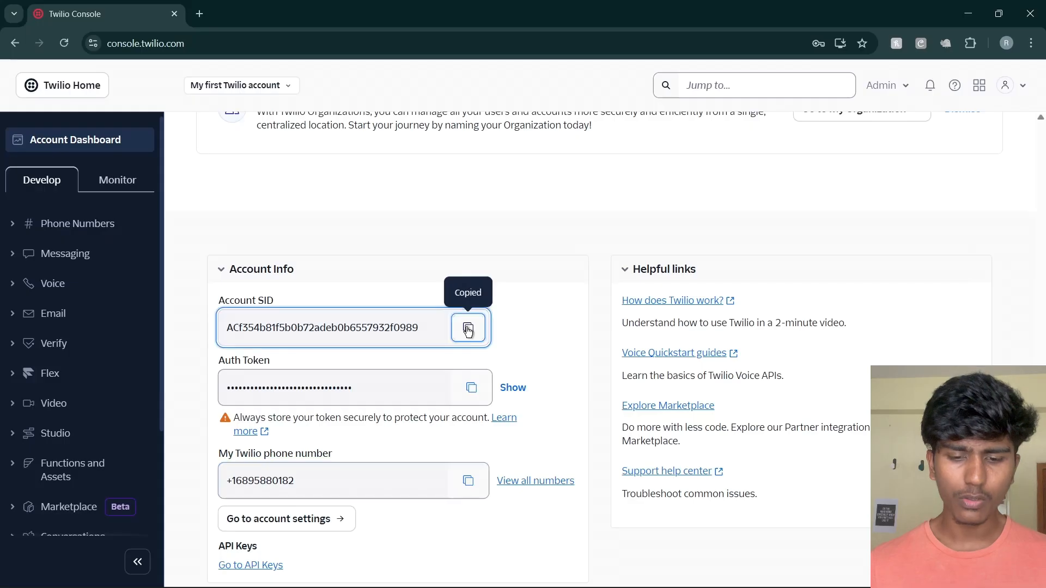
pyautogui.hotkey('alt', 'Tab')
pyautogui.click(466, 327)
pyautogui.hotkey('ctrl', 'v')
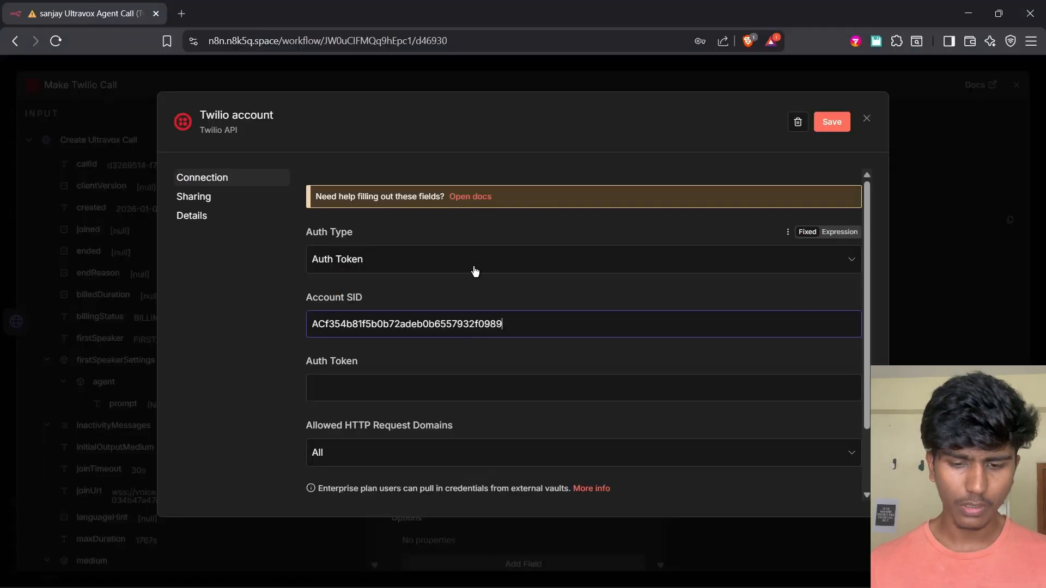
# Copy the auth token from the Twilio Console into the credential's Auth Token field and save the credential.
pyautogui.hotkey('alt', 'Tab')
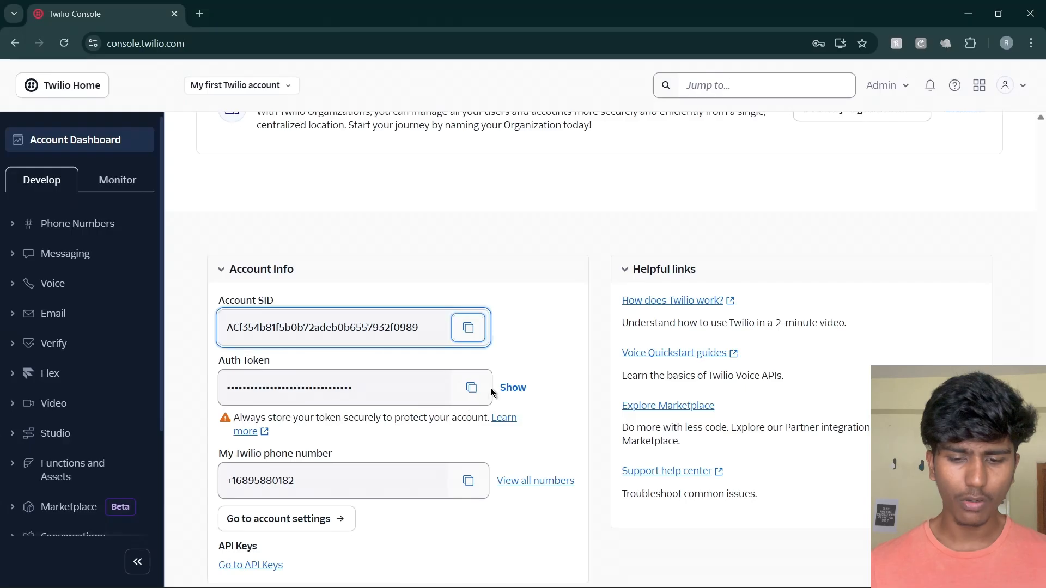
pyautogui.click(470, 390)
pyautogui.hotkey('alt', 'Tab')
pyautogui.click(445, 376)
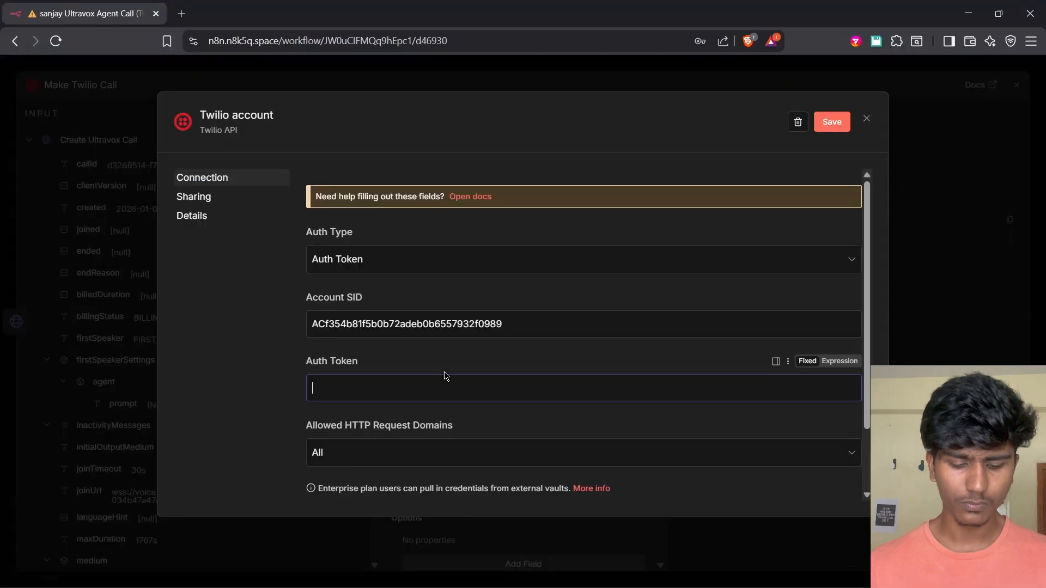
pyautogui.hotkey('ctrl', 'v')
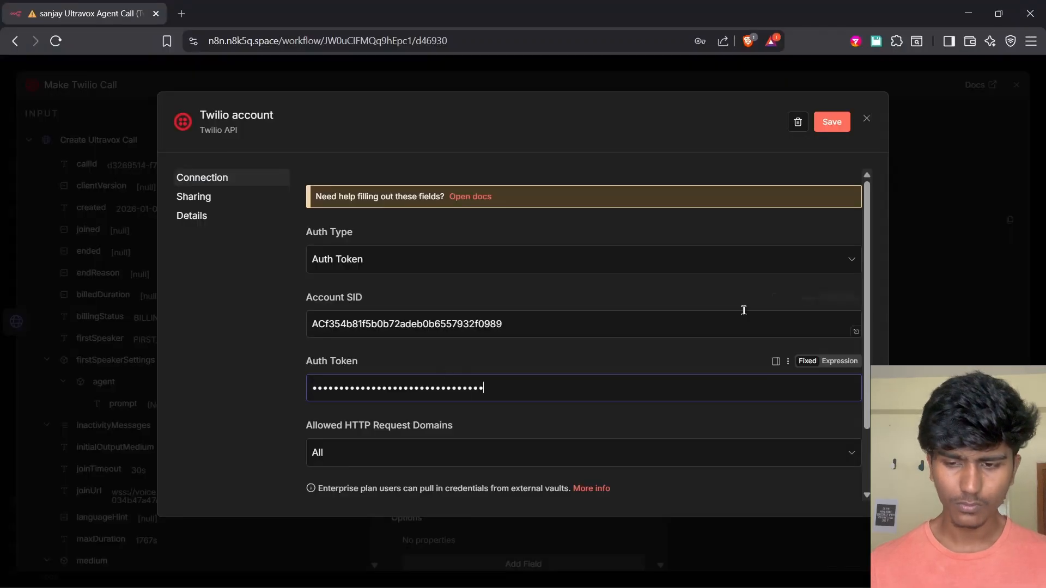
pyautogui.click(839, 122)
pyautogui.click(866, 118)
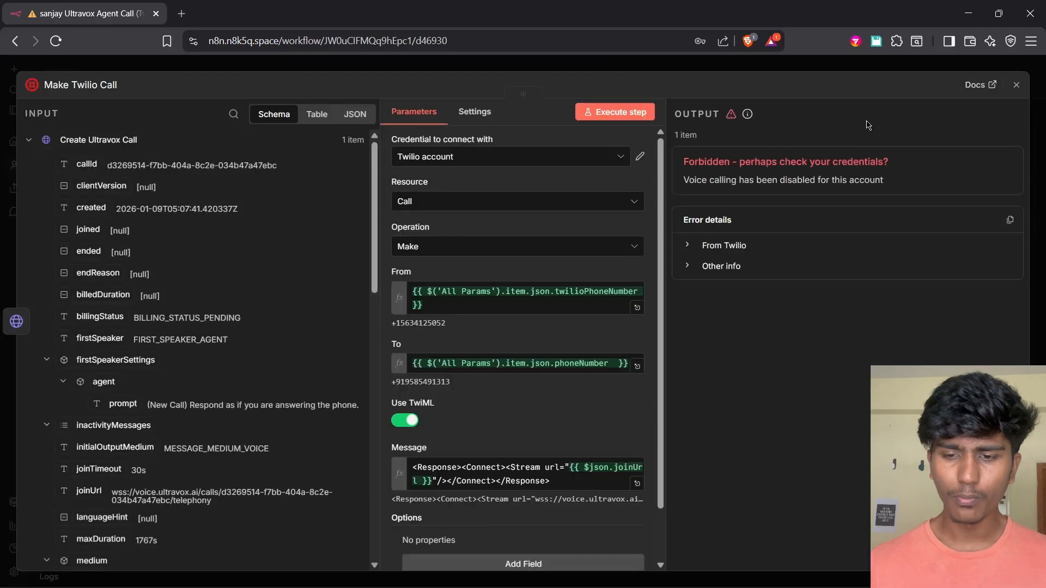
# Dismiss the browser's password update prompt, close the Make Twilio Call node and execute the workflow.
pyautogui.click(762, 73)
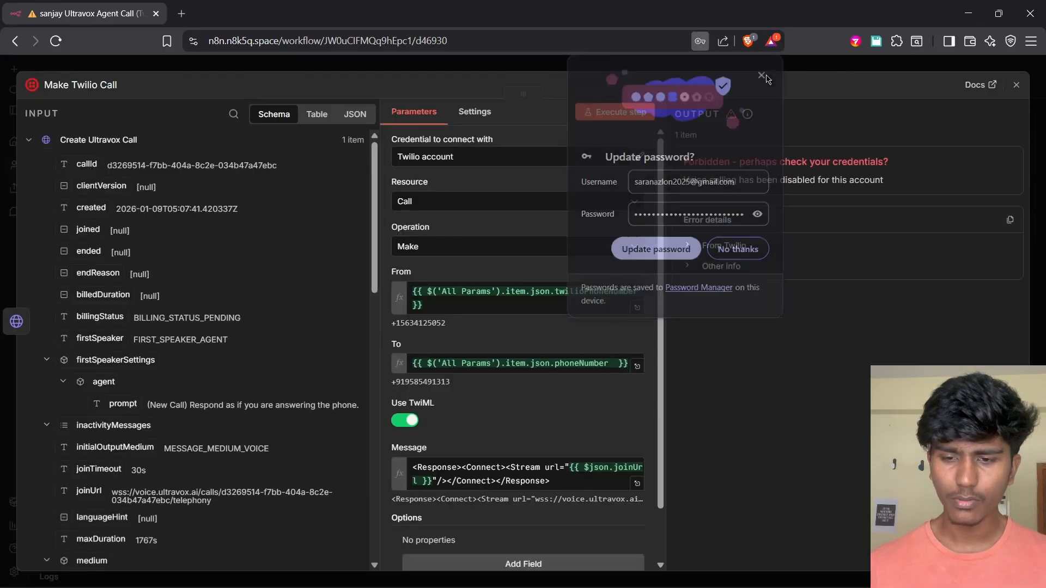
pyautogui.click(788, 70)
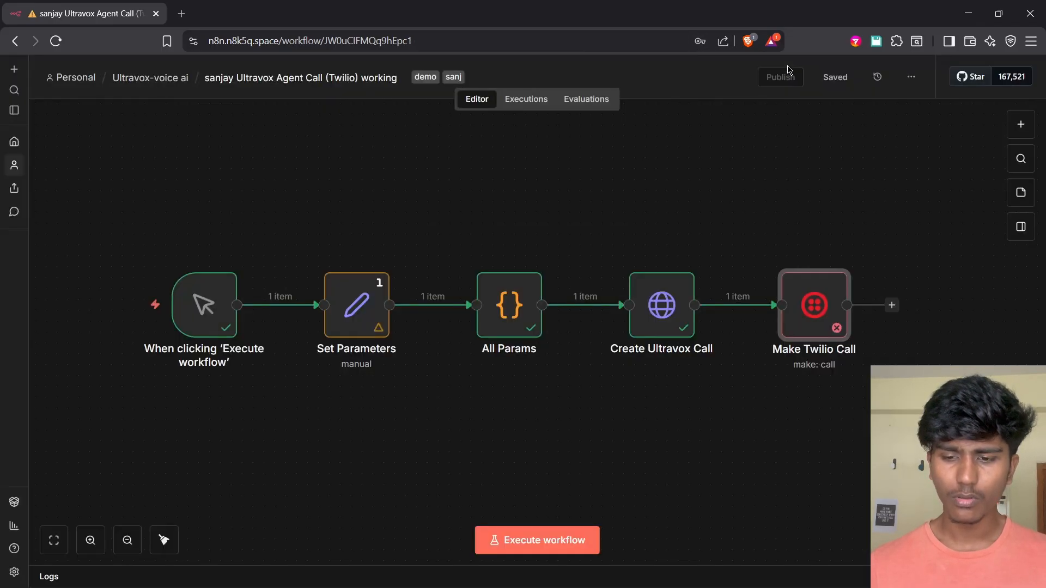
pyautogui.click(571, 540)
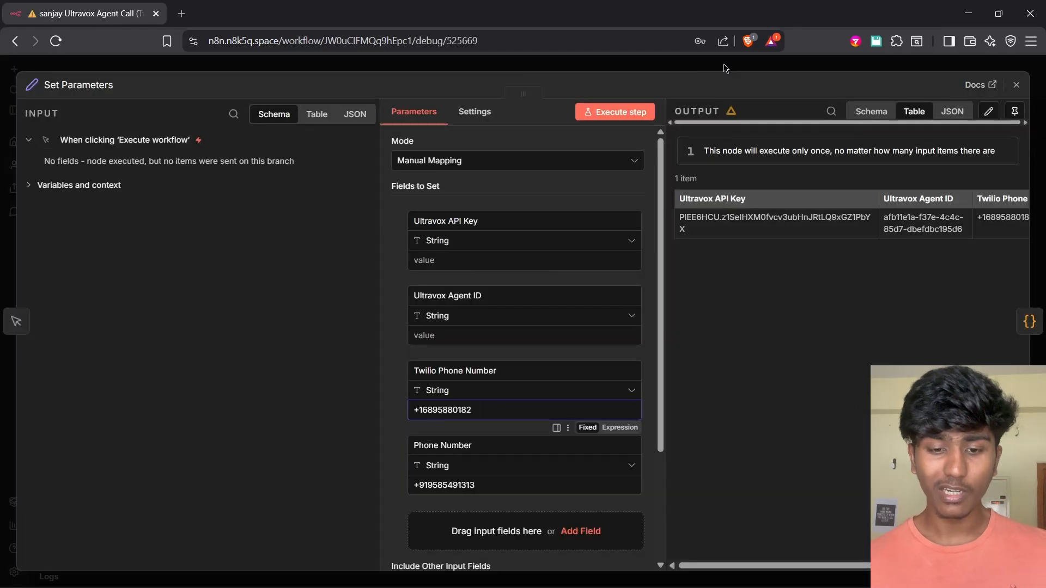
# Copy the keystoneplumbing agent's ID from the Ultravox agents list into the Ultravox Agent ID field of the Set Parameters node.
pyautogui.click(498, 258)
pyautogui.hotkey('alt', 'Tab')
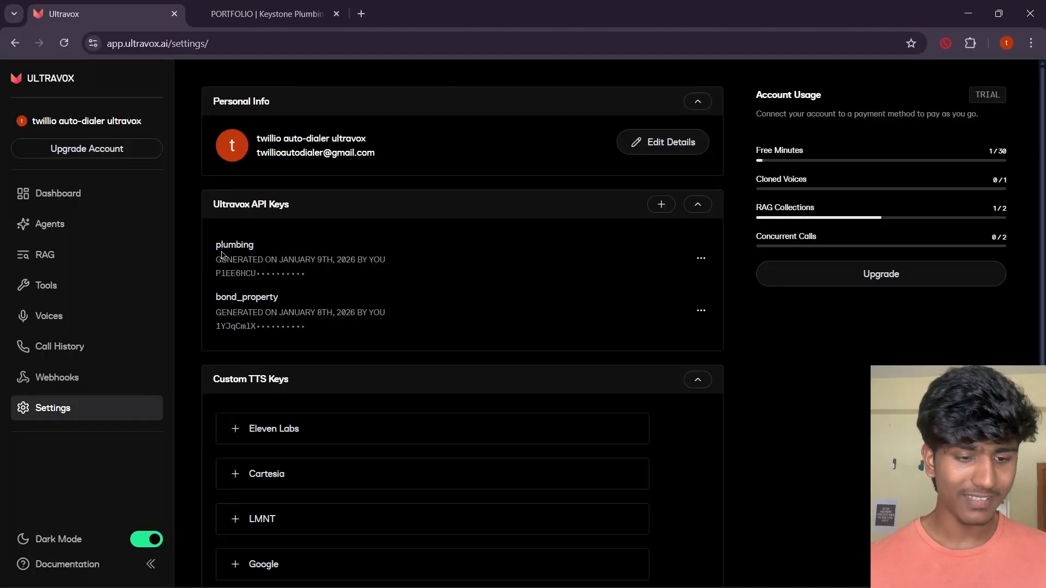
pyautogui.click(102, 236)
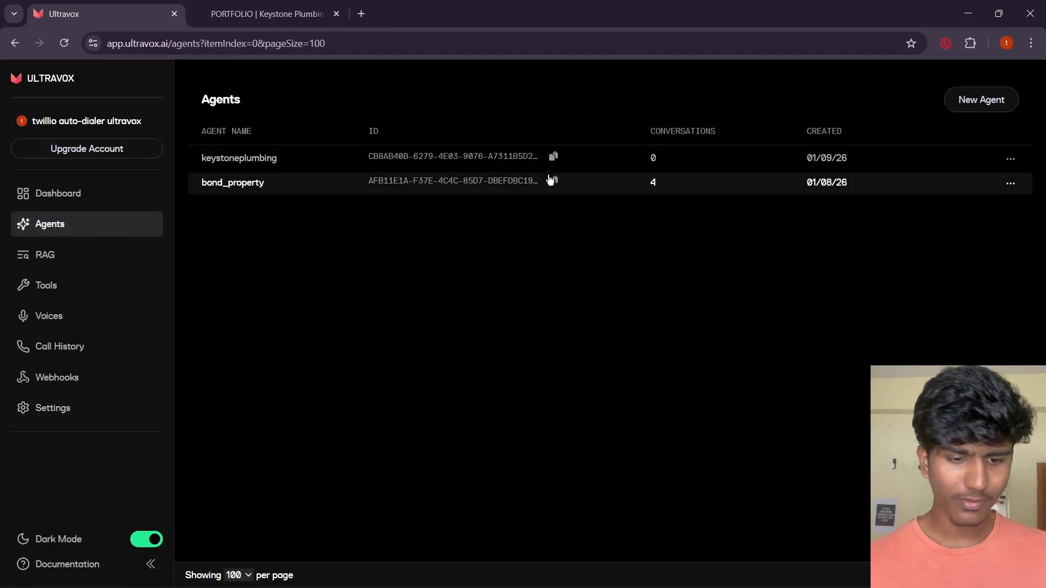
pyautogui.click(553, 181)
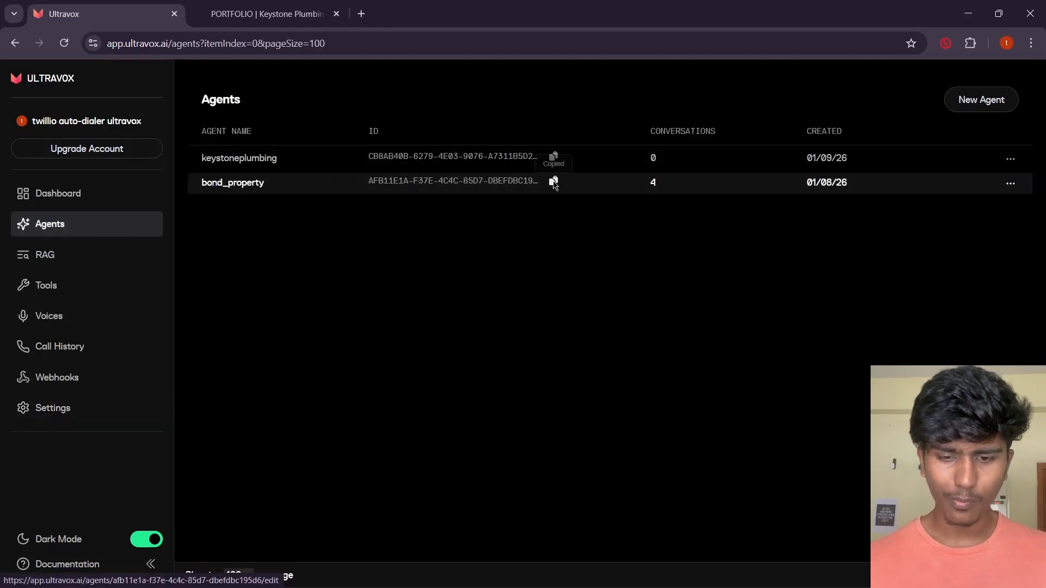
pyautogui.hotkey('alt', 'Tab')
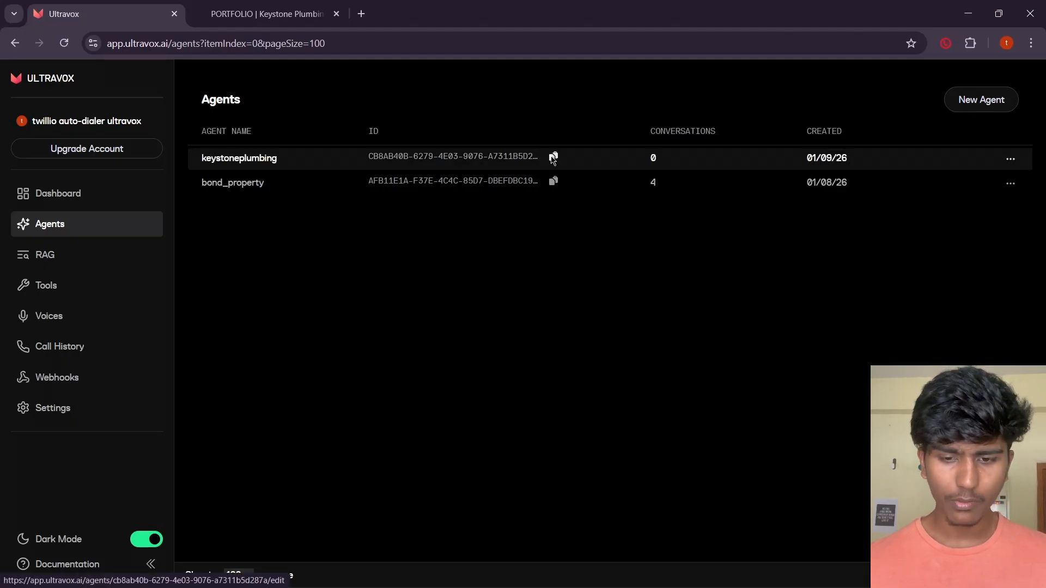
pyautogui.click(553, 157)
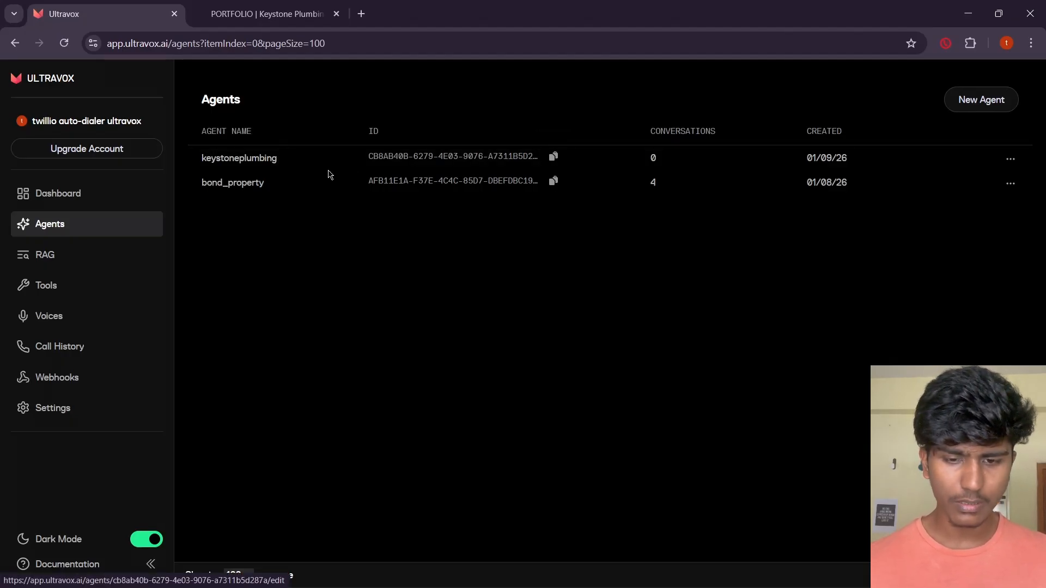
pyautogui.click(552, 156)
pyautogui.hotkey('alt', 'Tab')
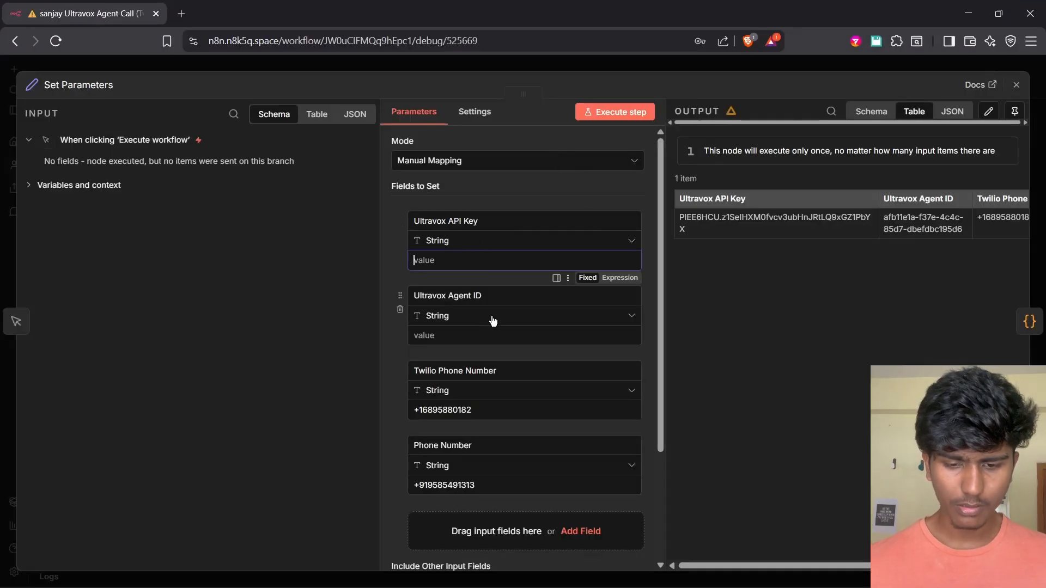
pyautogui.click(474, 330)
pyautogui.hotkey('ctrl', 'v')
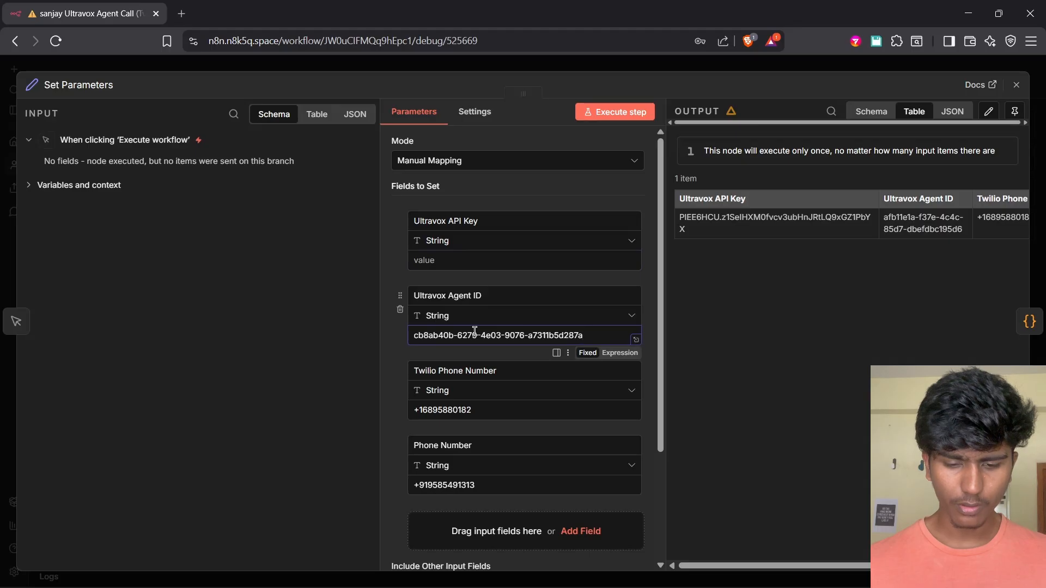
# Compare the plumbing API key listed in the Ultravox settings with the key in the Set Parameters node's output.
pyautogui.hotkey('alt', 'Tab')
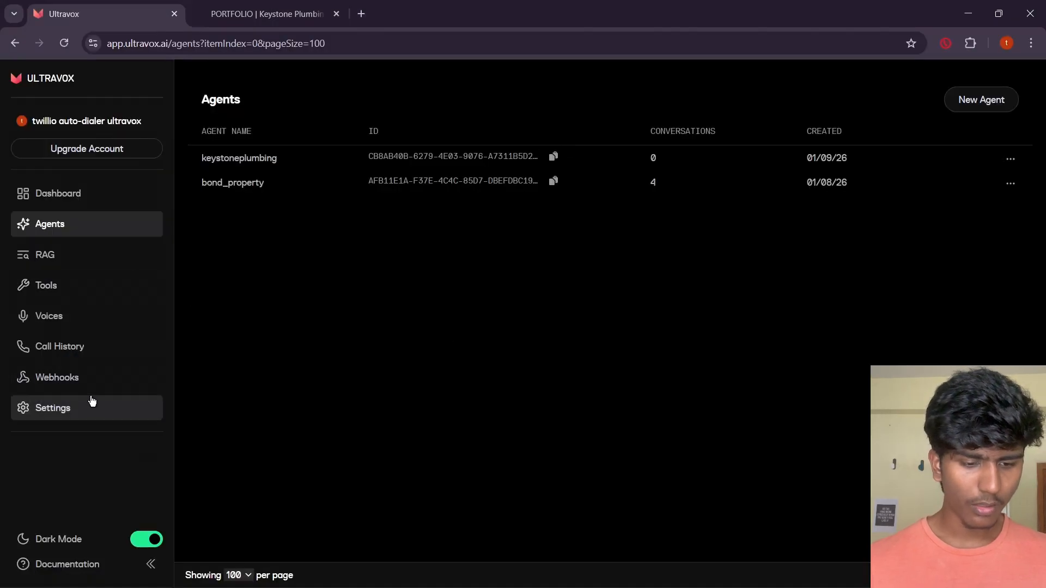
pyautogui.hotkey('alt', 'Tab')
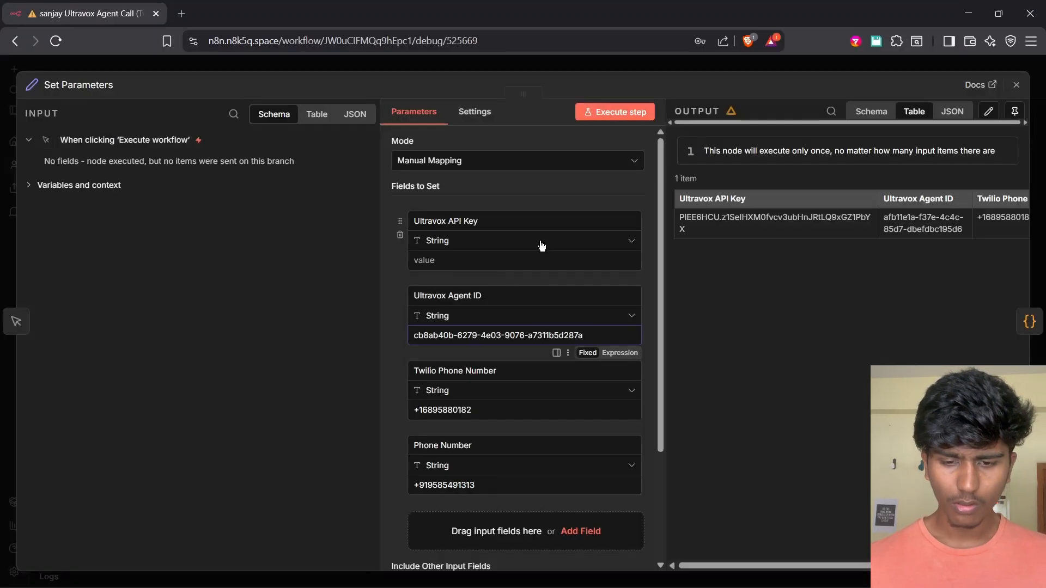
pyautogui.hotkey('alt', 'Tab')
pyautogui.hotkey('alt', 'Tab')
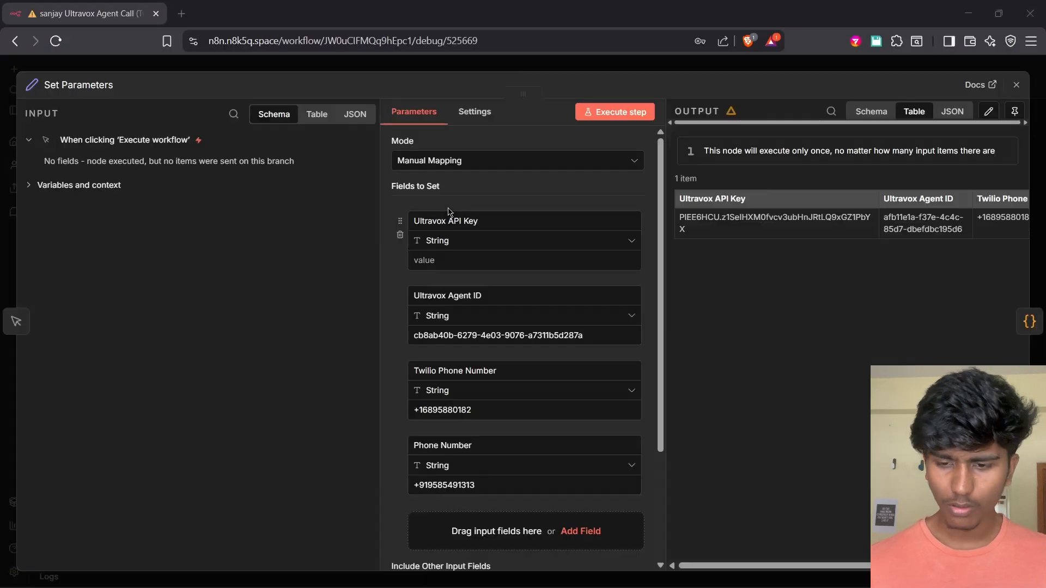
pyautogui.tripleClick(692, 229)
pyautogui.hotkey('alt', 'Tab')
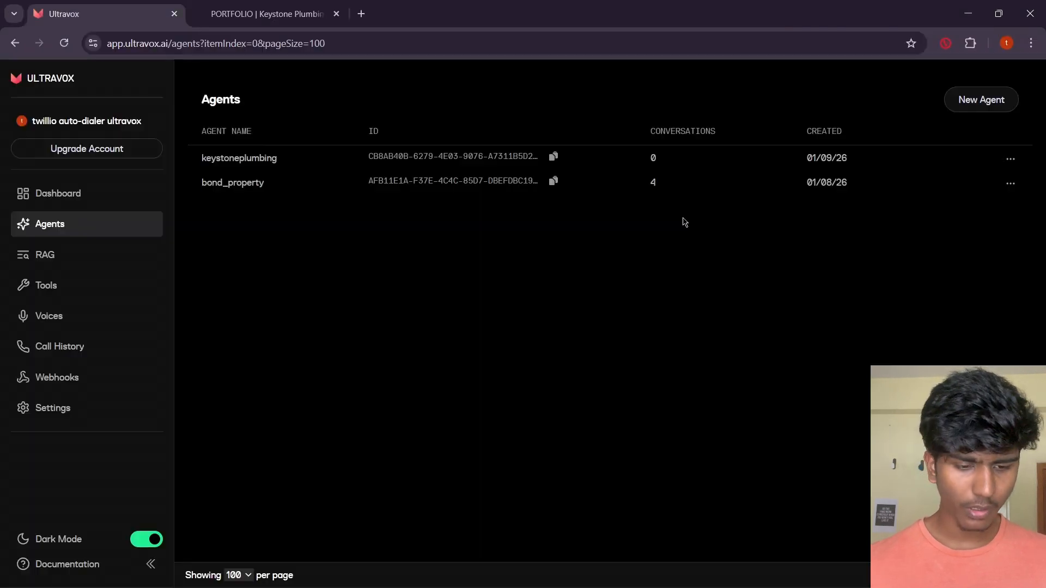
pyautogui.click(90, 416)
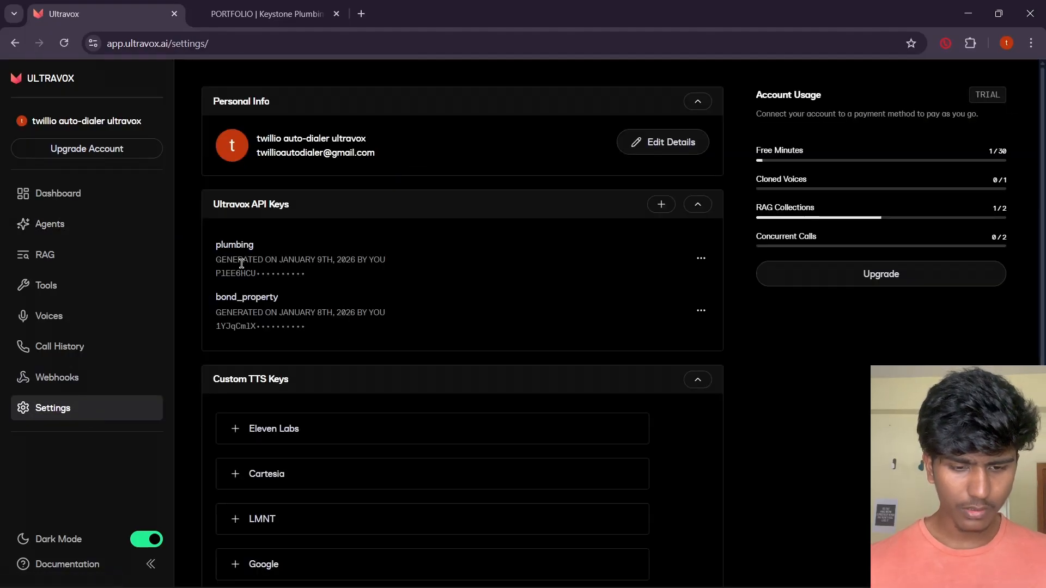
pyautogui.hotkey('alt', 'Tab')
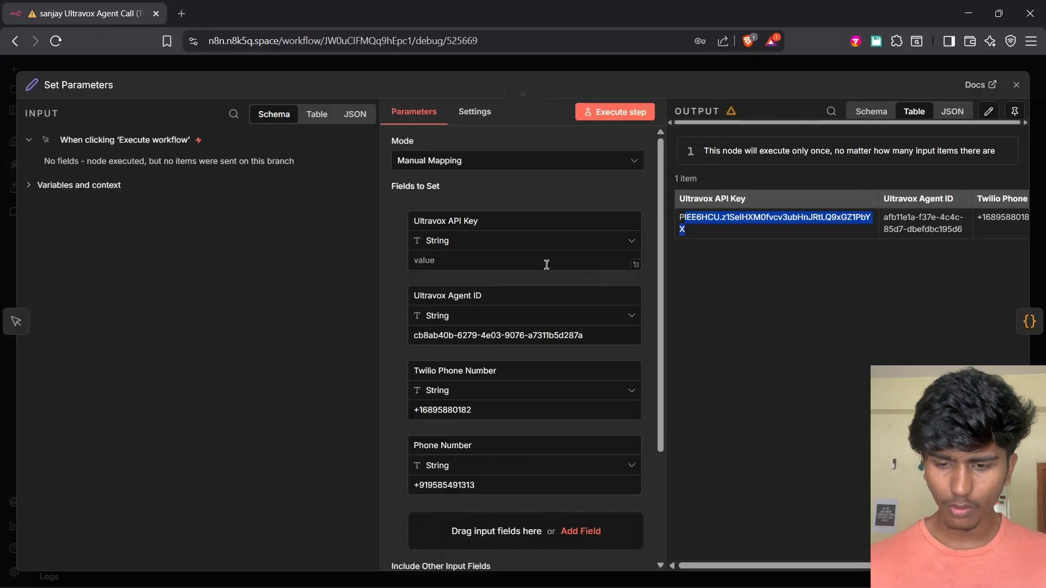
# Copy the API key from the Set Parameters output into the Ultravox API Key field, close the node and save the workflow.
pyautogui.click(694, 234)
pyautogui.moveTo(693, 234); pyautogui.dragTo(680, 215)
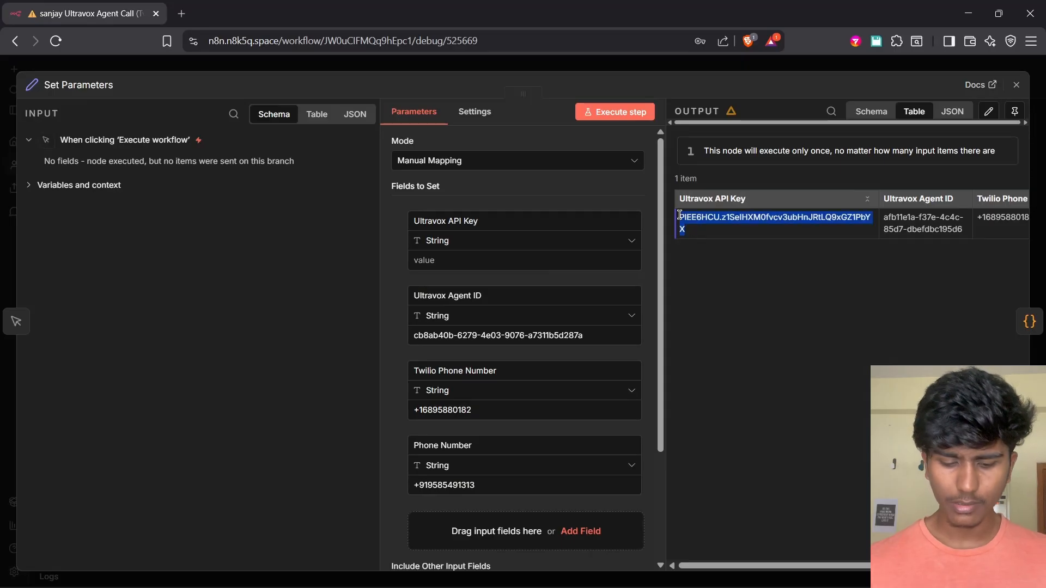
pyautogui.hotkey('ctrl', 'c')
pyautogui.click(519, 261)
pyautogui.hotkey('ctrl', 'v')
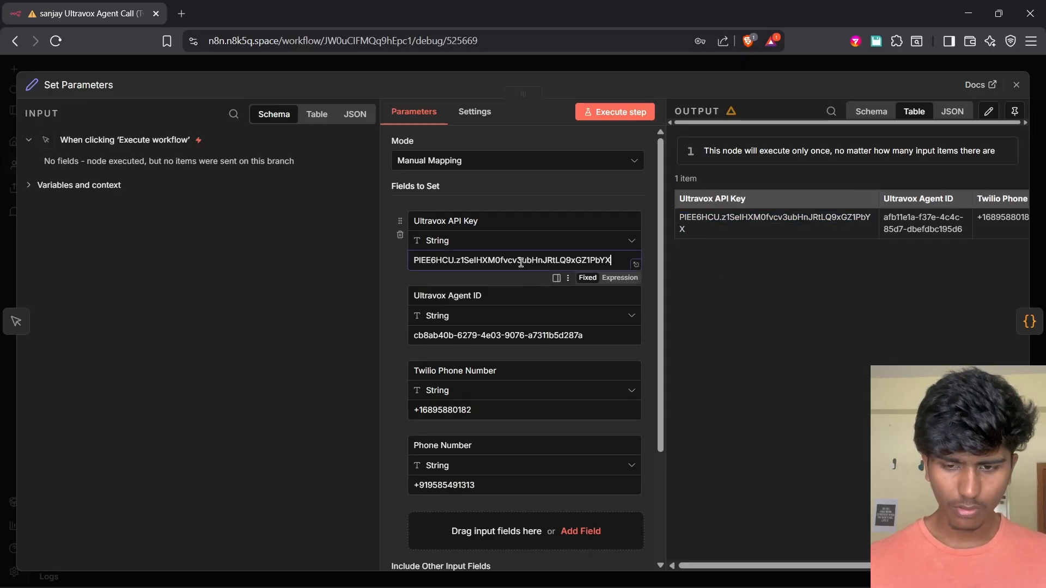
pyautogui.click(748, 69)
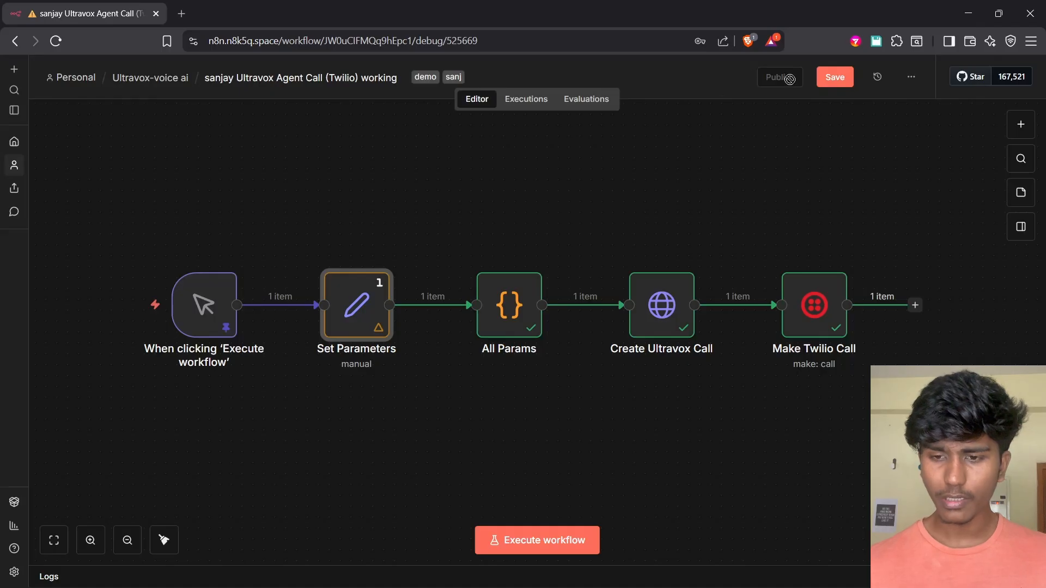
pyautogui.click(835, 77)
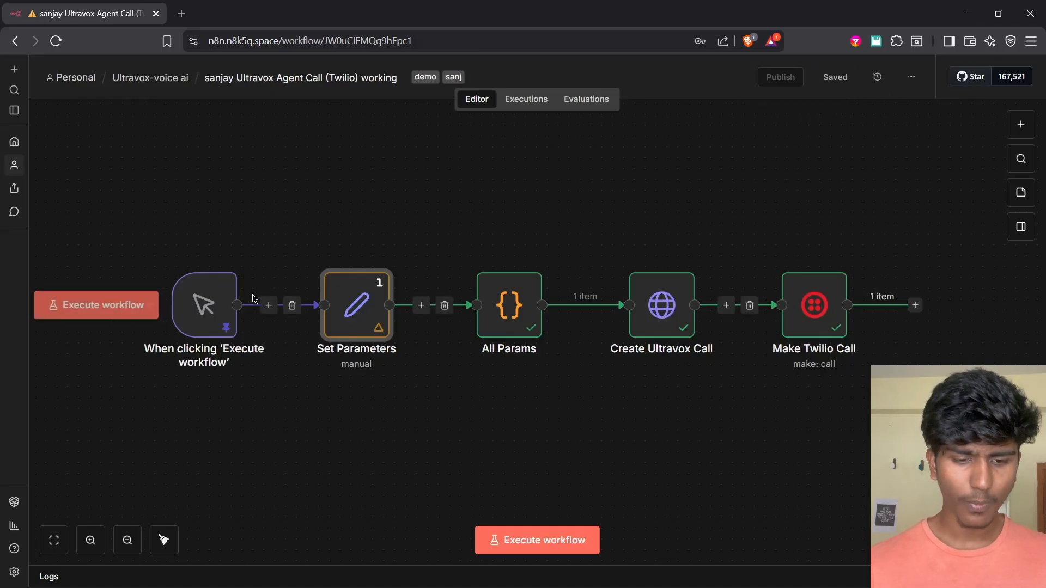
# Unpin the output data of the manual trigger node, save the workflow and execute it.
pyautogui.doubleClick(204, 305)
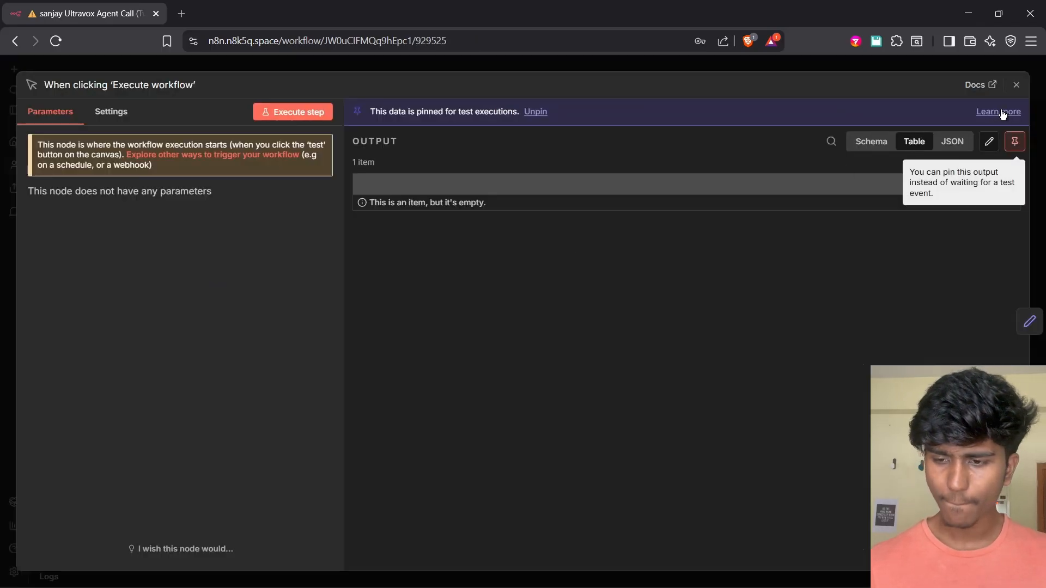
pyautogui.click(1016, 142)
pyautogui.click(1015, 85)
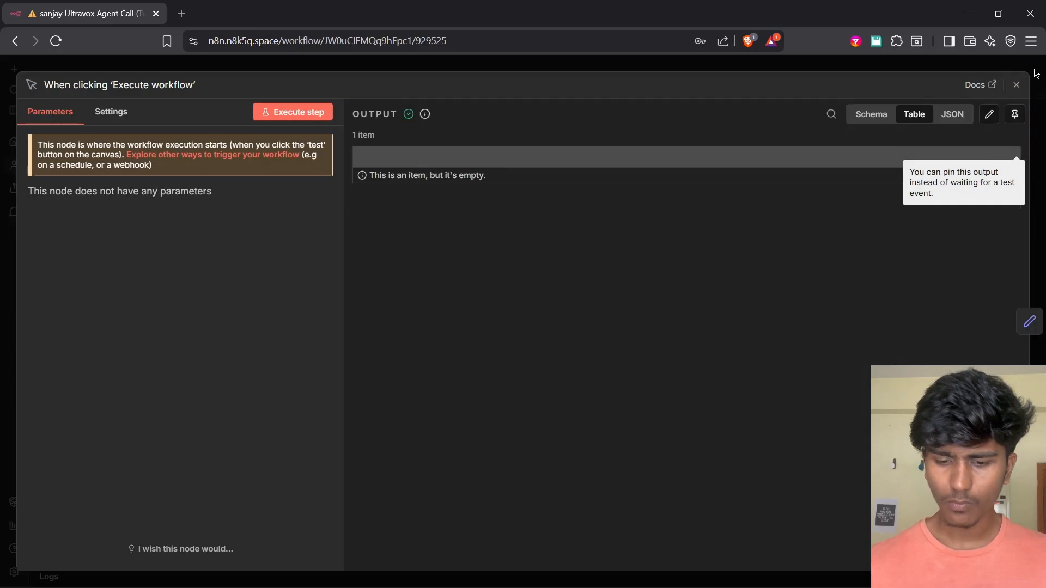
pyautogui.hotkey('ctrl', 's')
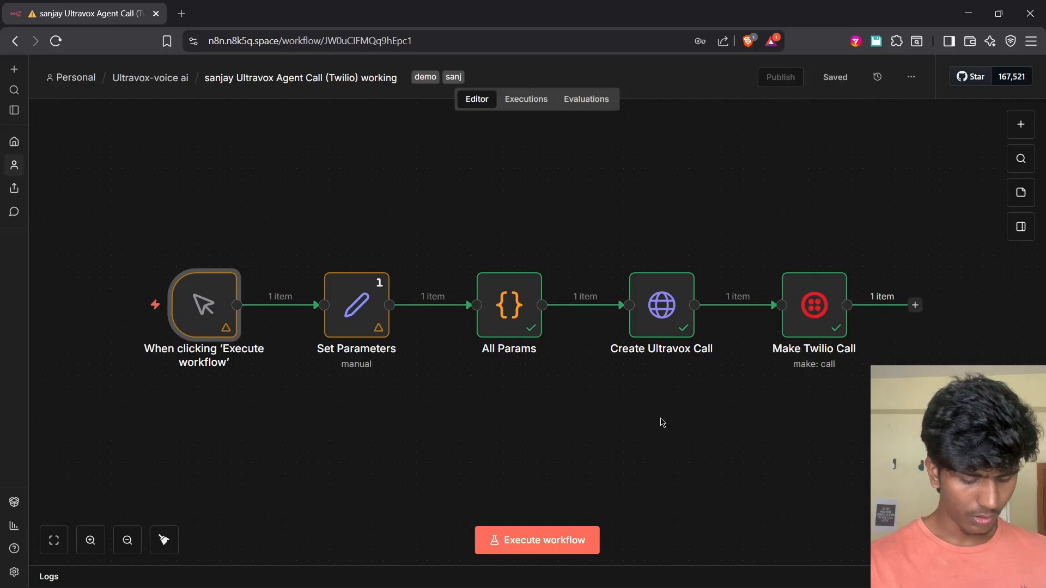
pyautogui.click(561, 549)
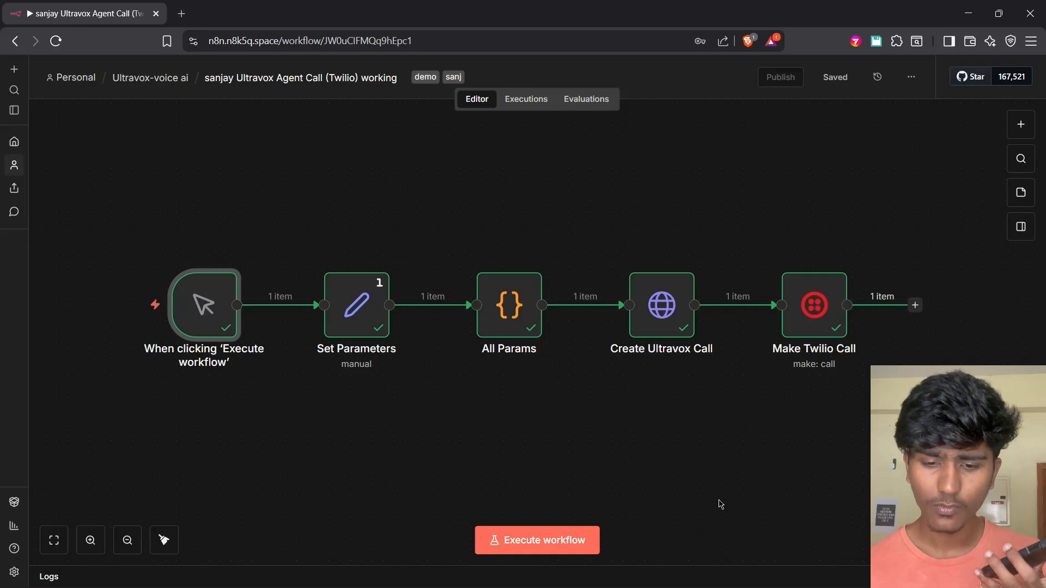
# Switch to the Keystone Plumbing website in Chrome and look through the project photos on its portfolio page.
pyautogui.moveTo(632, 579)
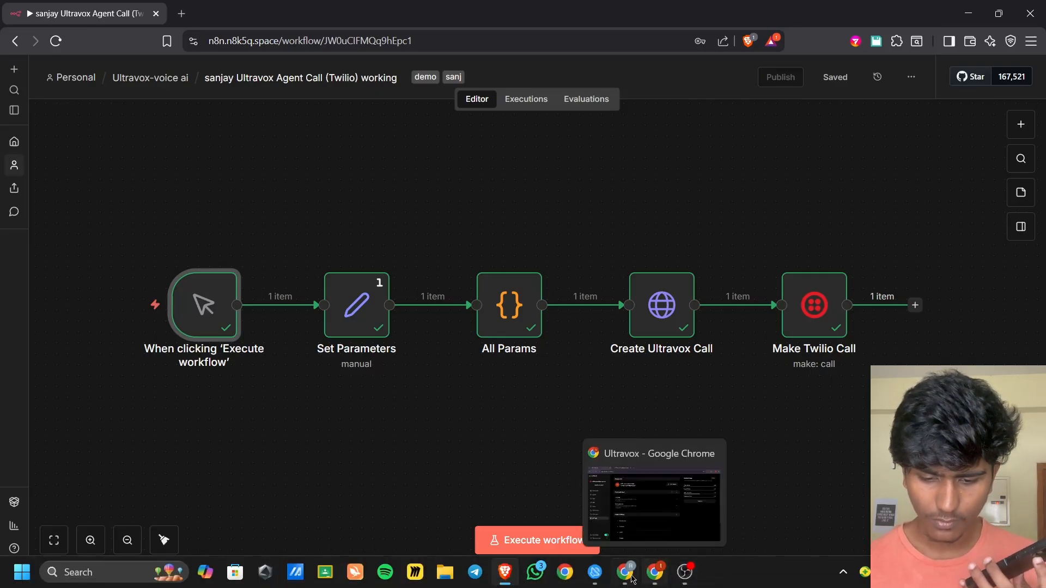
pyautogui.moveTo(514, 577)
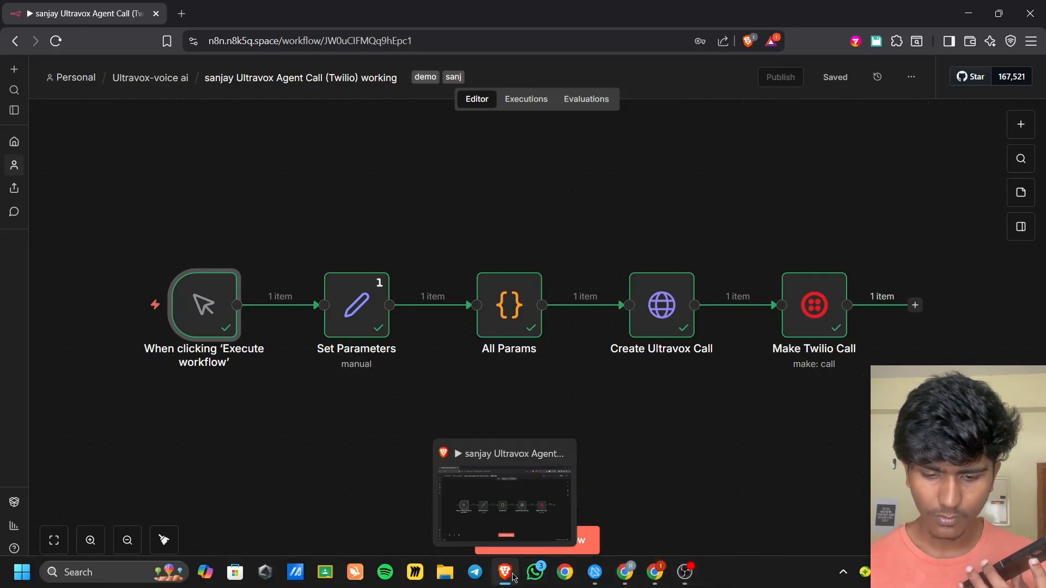
pyautogui.click(655, 573)
pyautogui.click(212, 4)
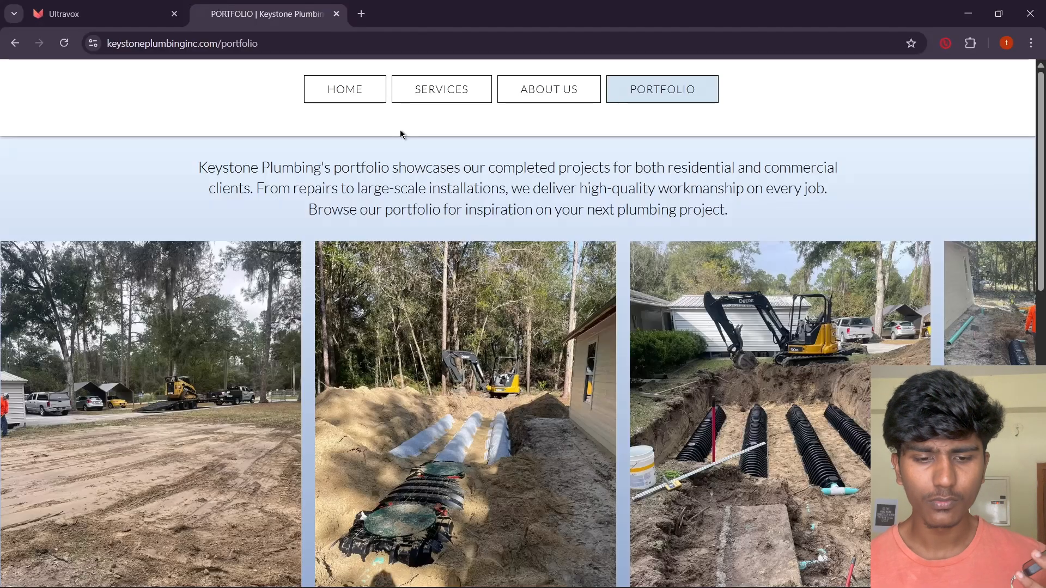
pyautogui.hscroll(1, 506, 305)
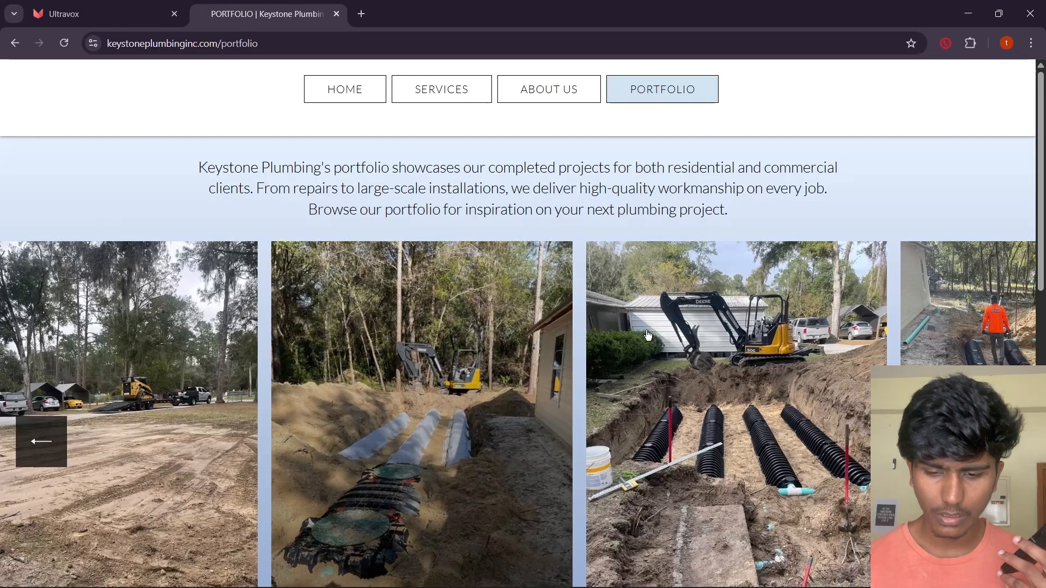
pyautogui.scroll(-10, 648, 334)
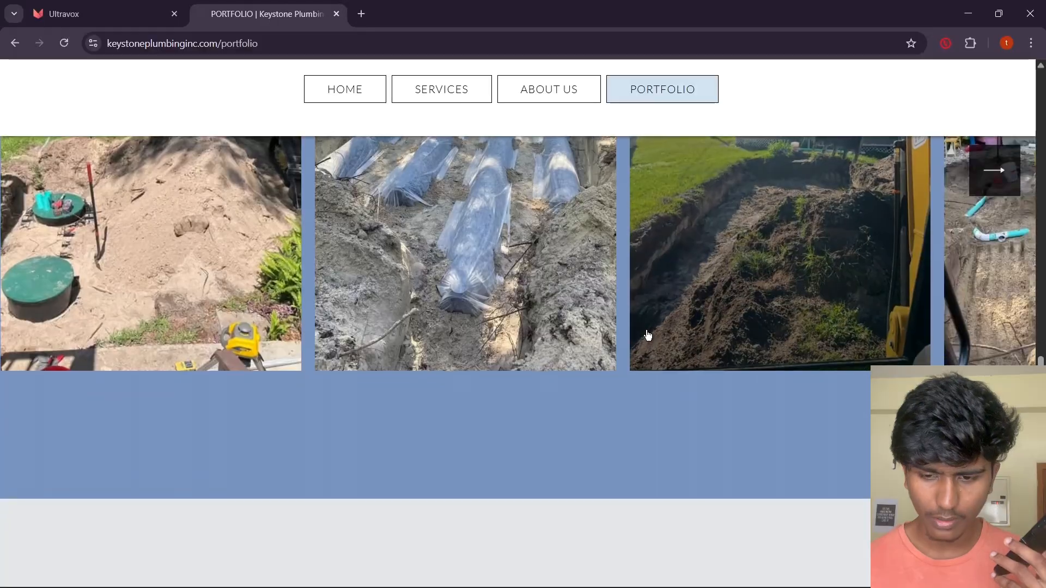
pyautogui.scroll(3, 644, 423)
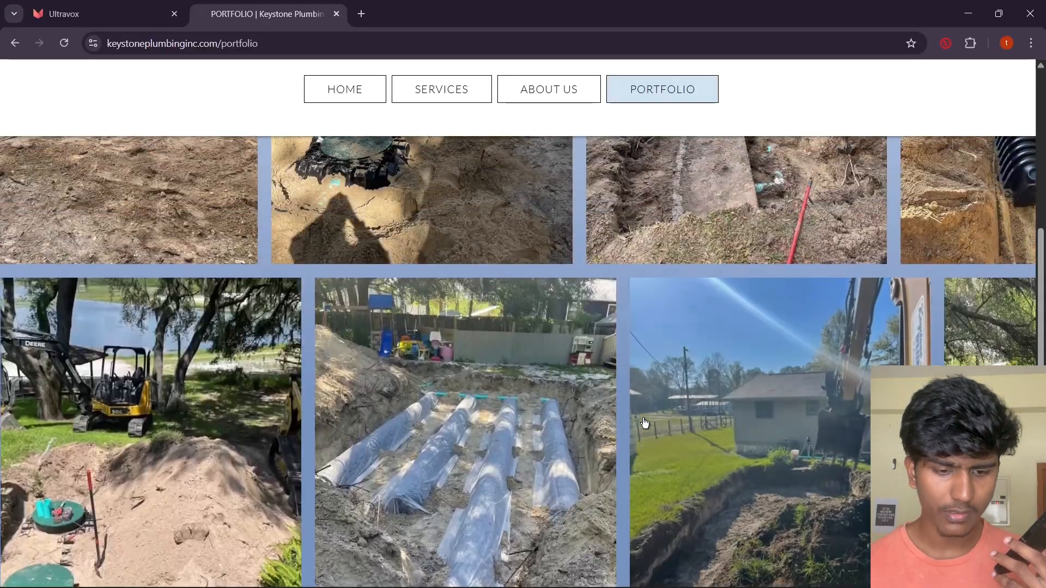
pyautogui.scroll(-3, 644, 423)
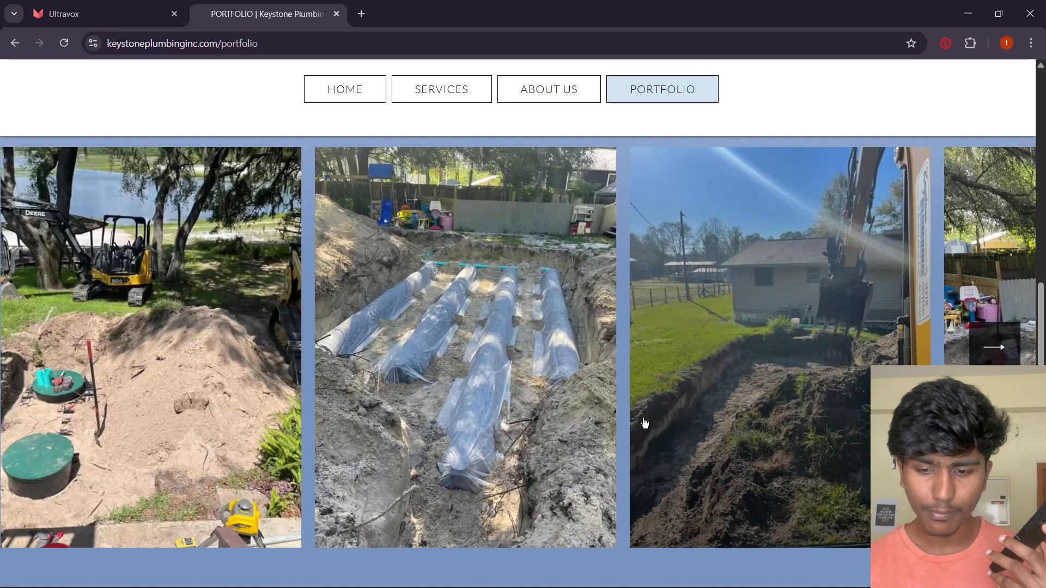
pyautogui.hscroll(12, 800, 367)
pyautogui.scroll(1, 800, 368)
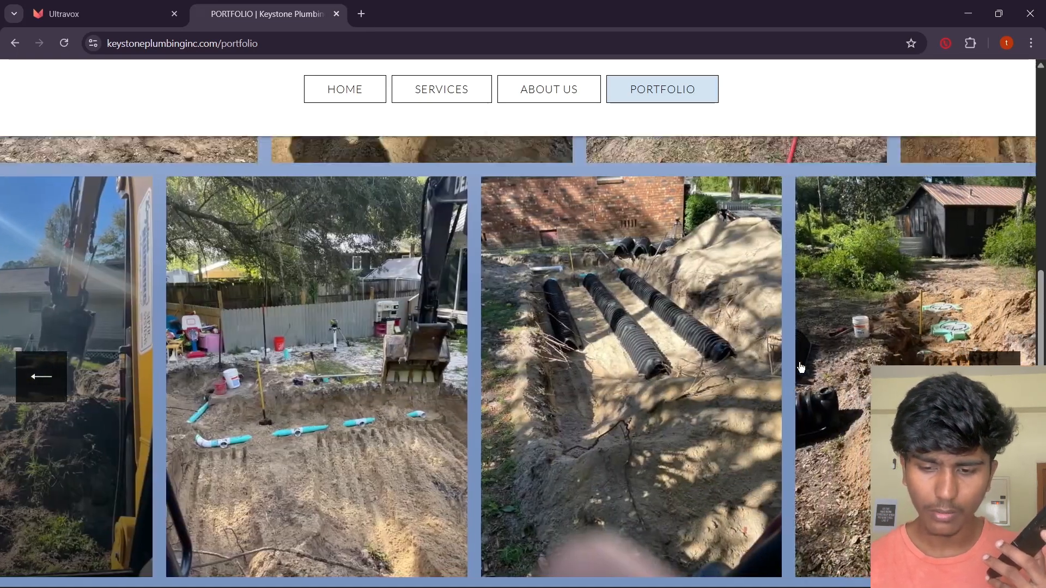
pyautogui.scroll(8, 801, 368)
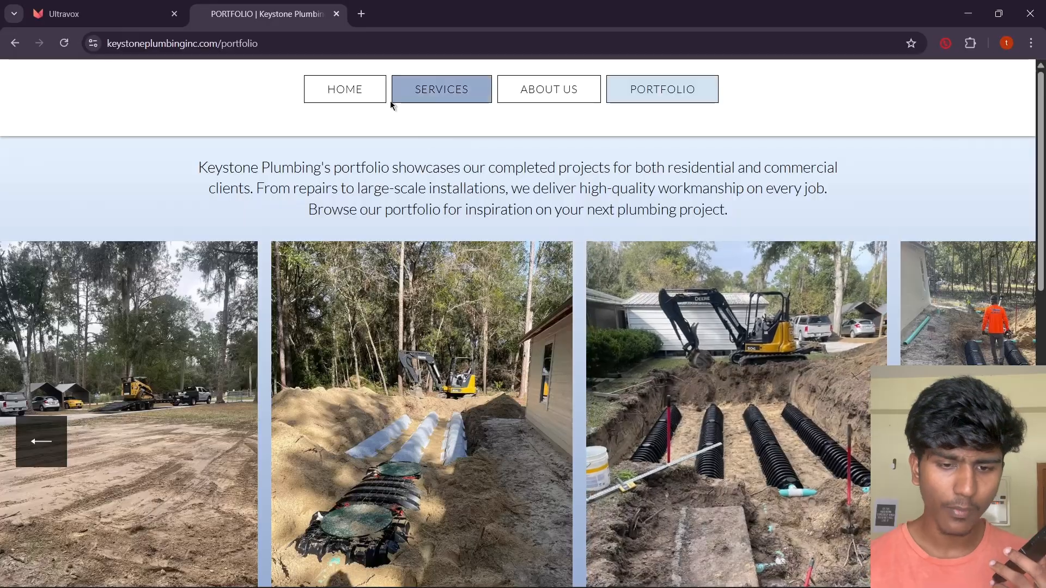
# Review the Keystone Plumbing home page from top to bottom, and return to the portfolio page to view its photos.
pyautogui.click(338, 89)
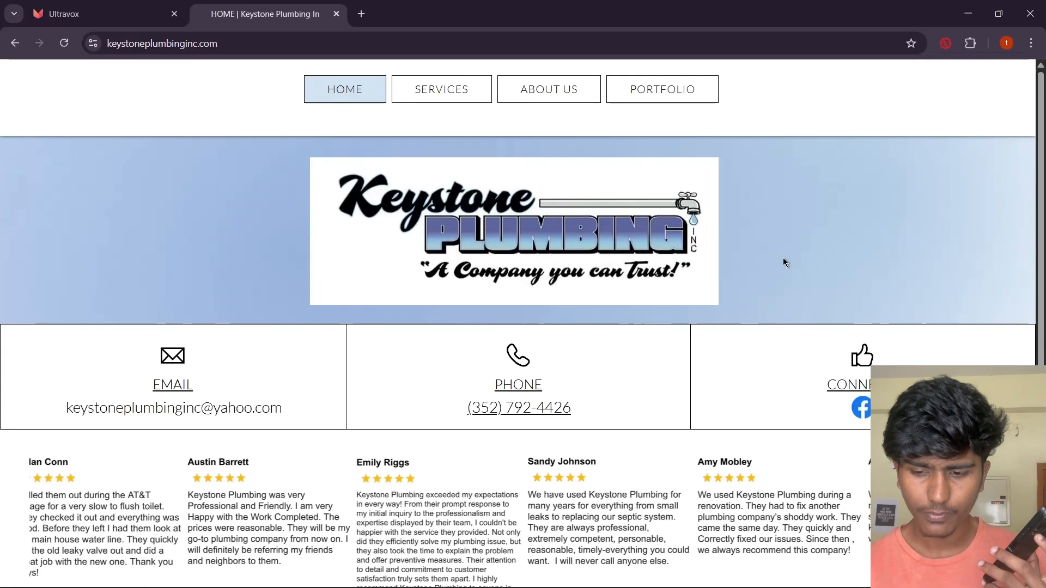
pyautogui.scroll(-6, 783, 257)
pyautogui.scroll(6, 782, 257)
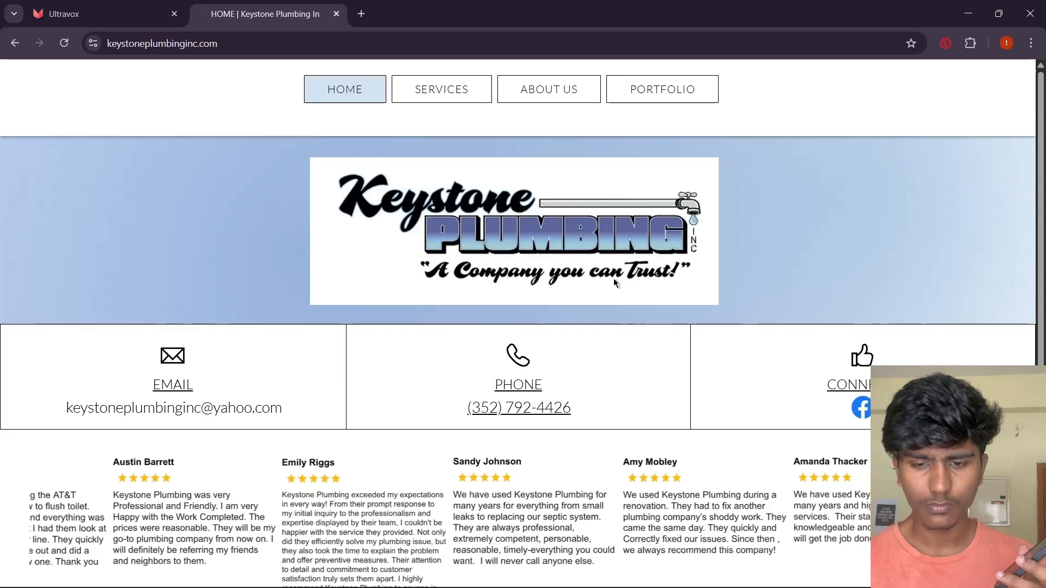
pyautogui.click(661, 93)
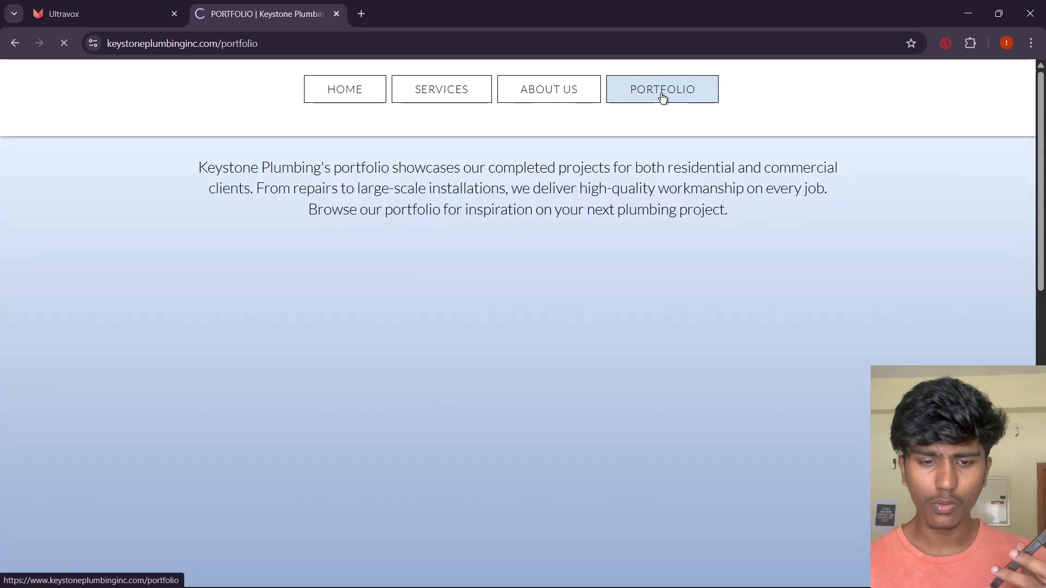
pyautogui.scroll(-5, 464, 312)
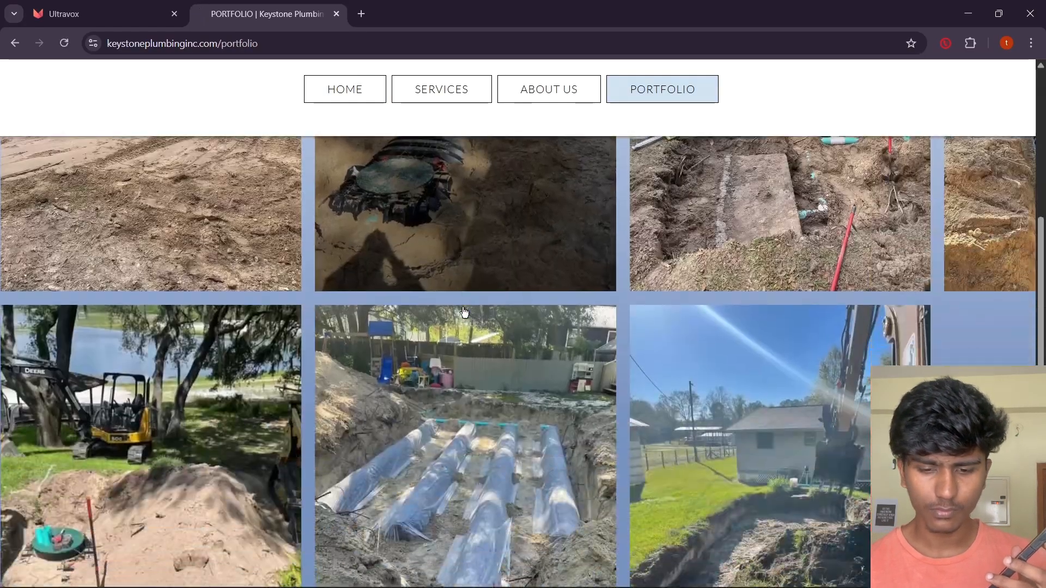
pyautogui.scroll(-5, 463, 311)
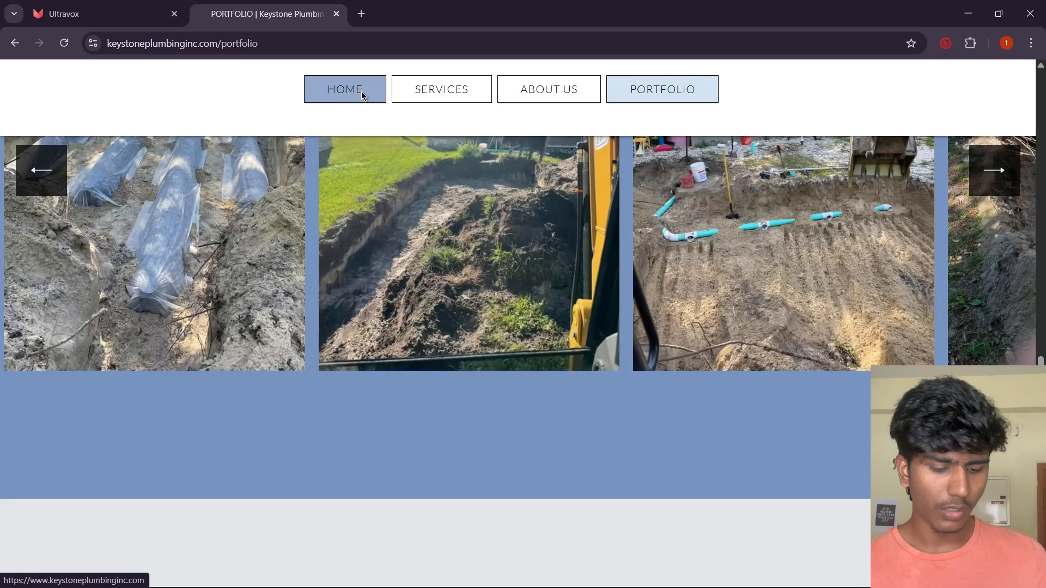
# Return to the Keystone Plumbing home page and read through the customer reviews.
pyautogui.click(362, 93)
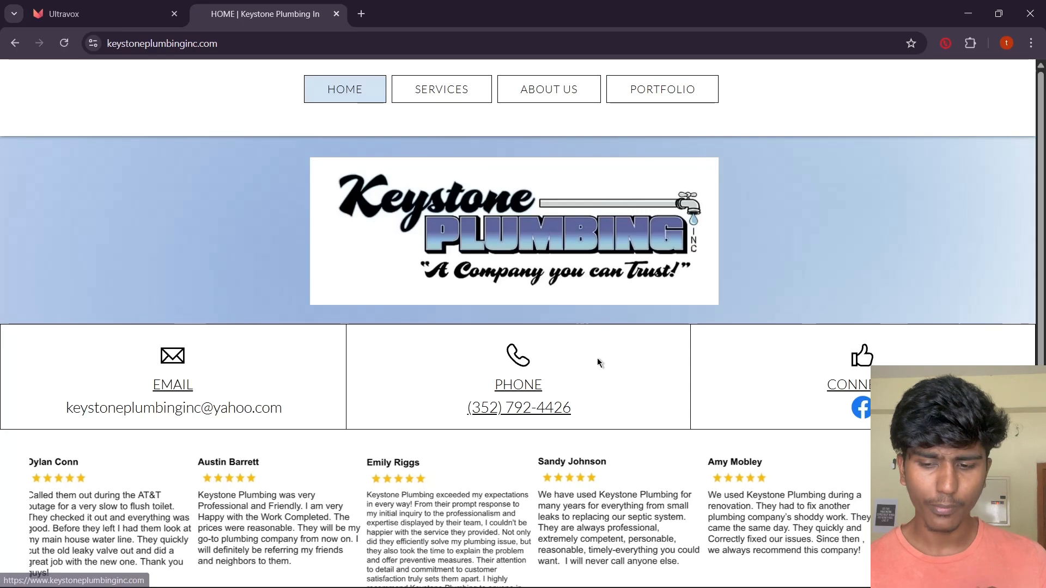
pyautogui.scroll(-5, 597, 360)
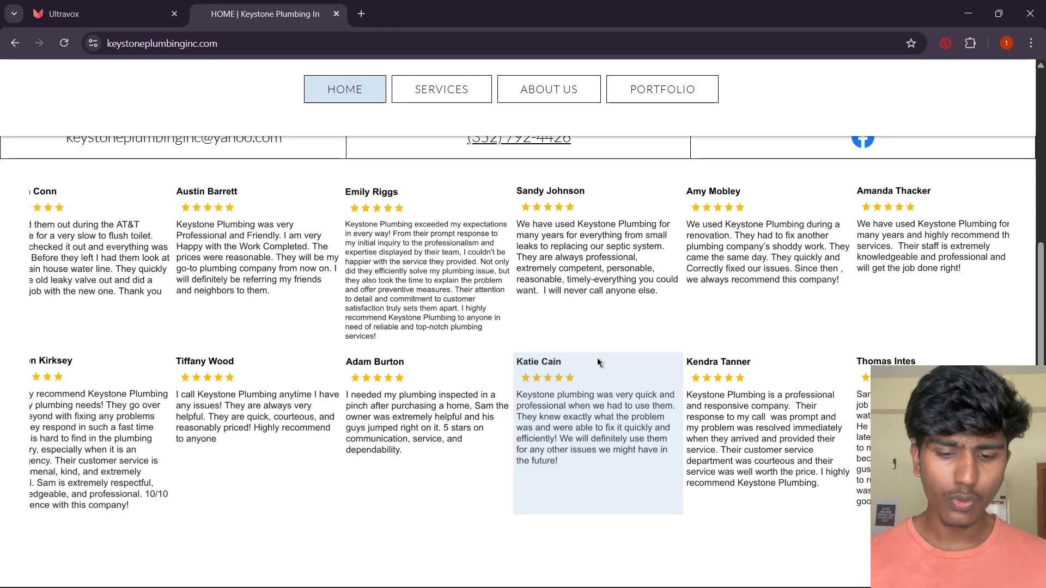
# Switch to the n8n workflow in Brave, check the destination phone number in the Set Parameters node, and close the node.
pyautogui.moveTo(601, 586)
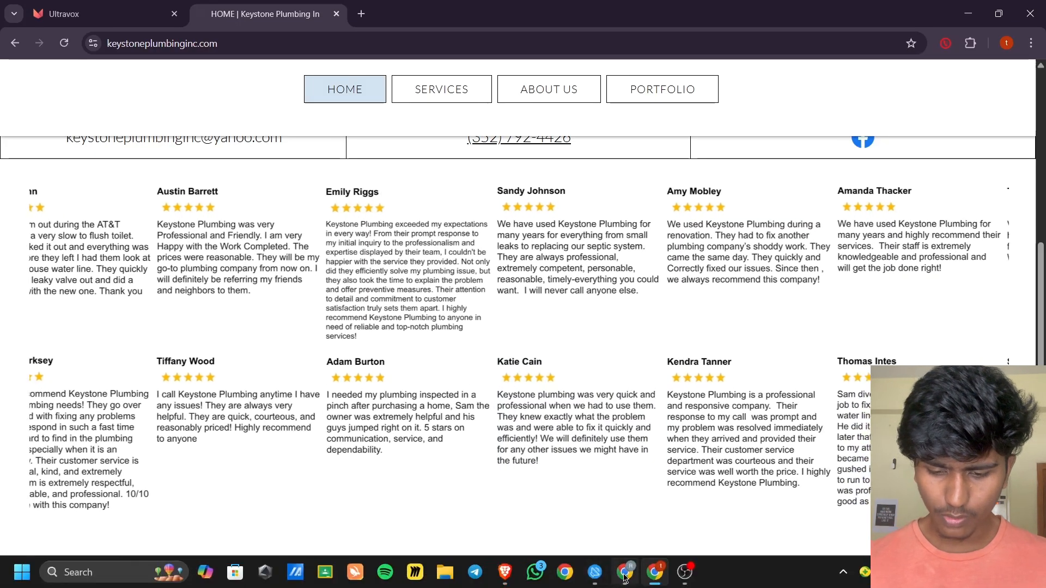
pyautogui.moveTo(654, 580)
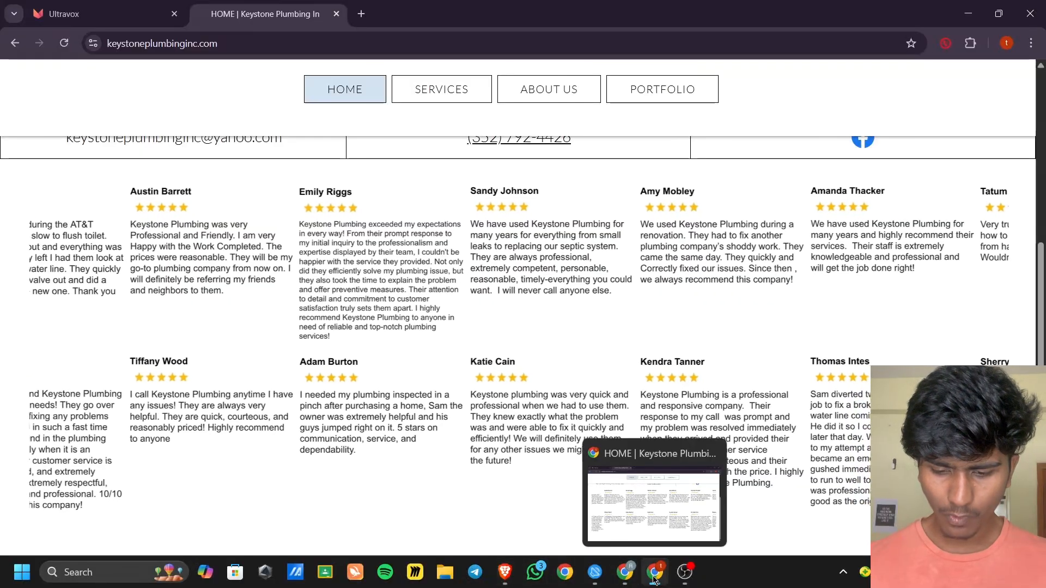
pyautogui.click(505, 579)
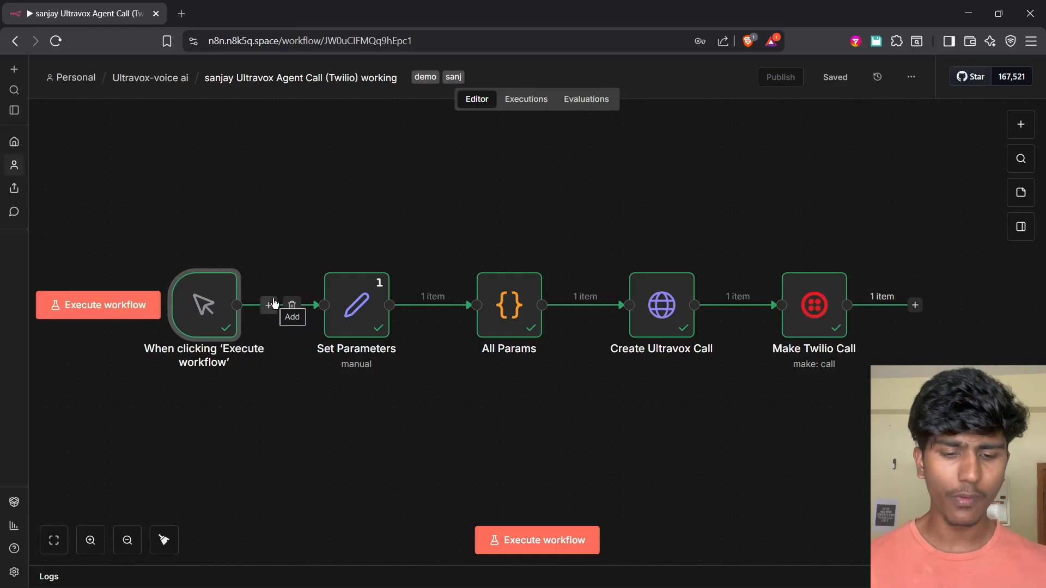
pyautogui.click(349, 303)
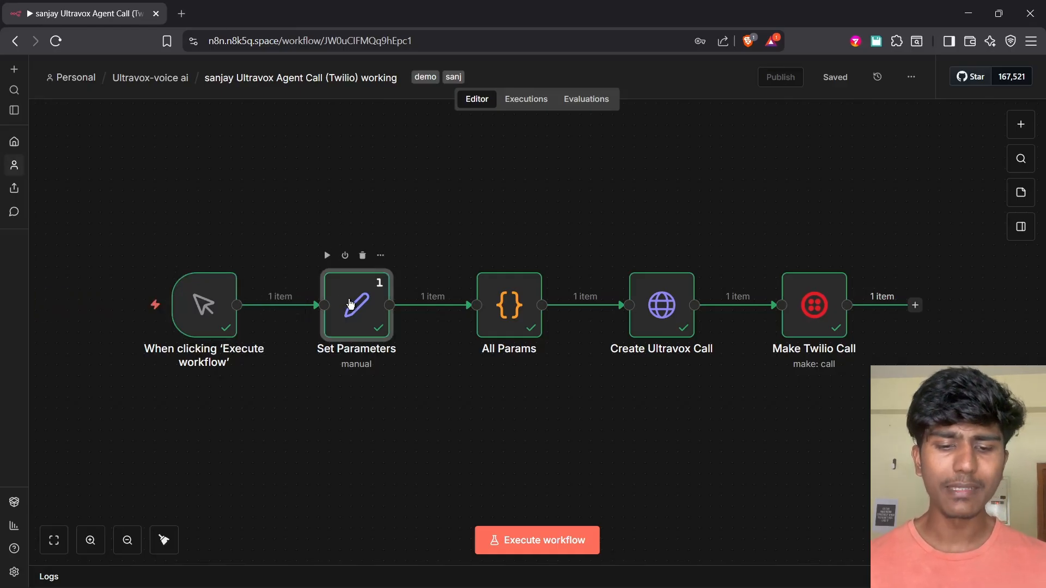
pyautogui.doubleClick(350, 303)
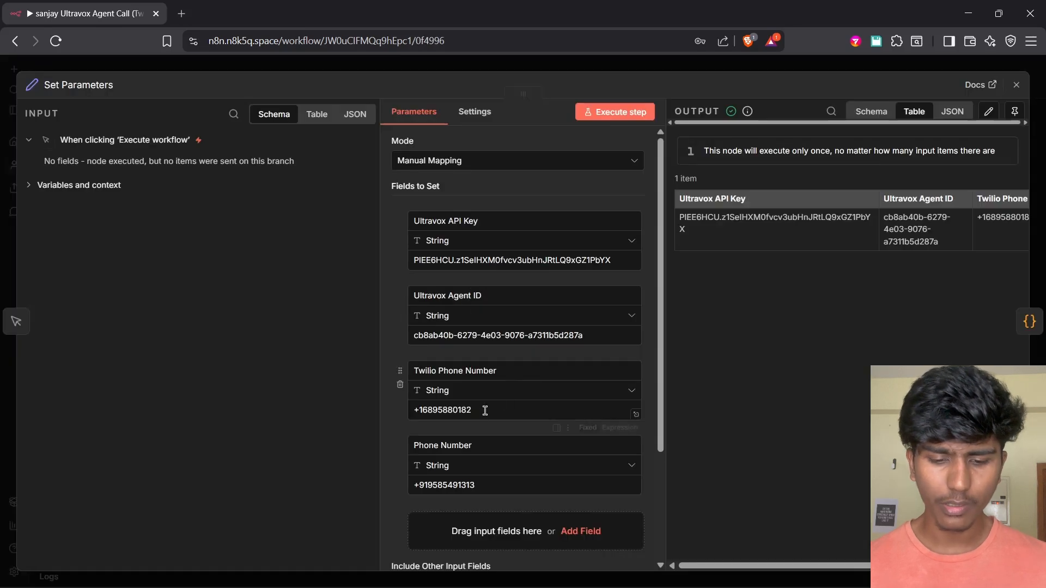
pyautogui.moveTo(480, 482); pyautogui.dragTo(407, 491)
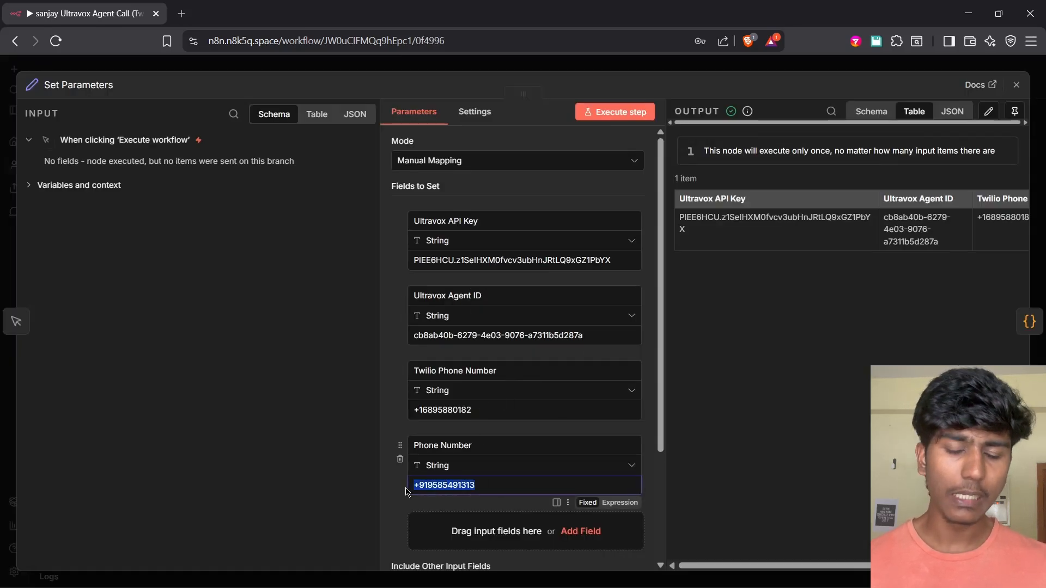
pyautogui.click(401, 506)
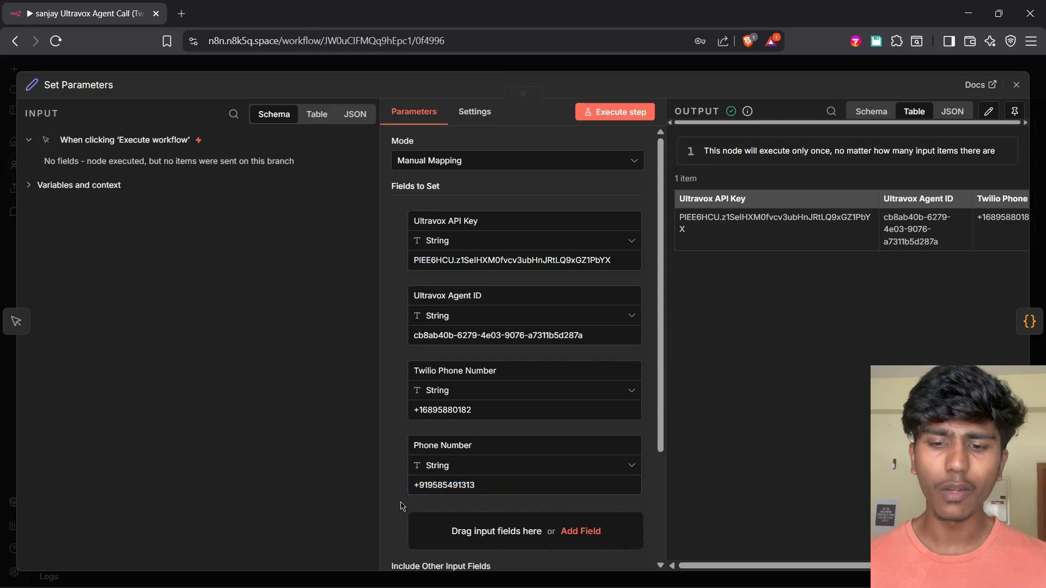
pyautogui.click(691, 67)
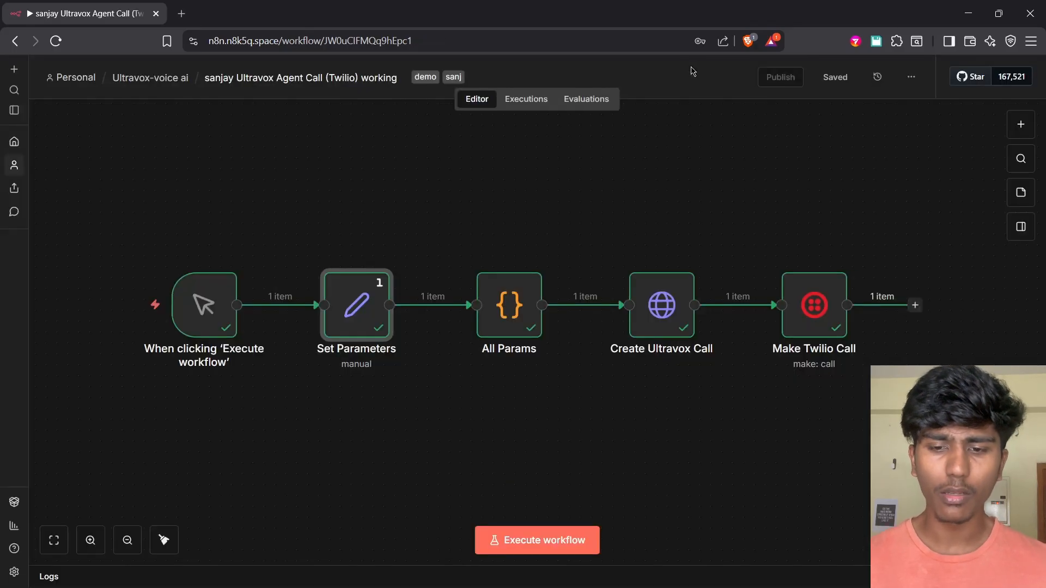